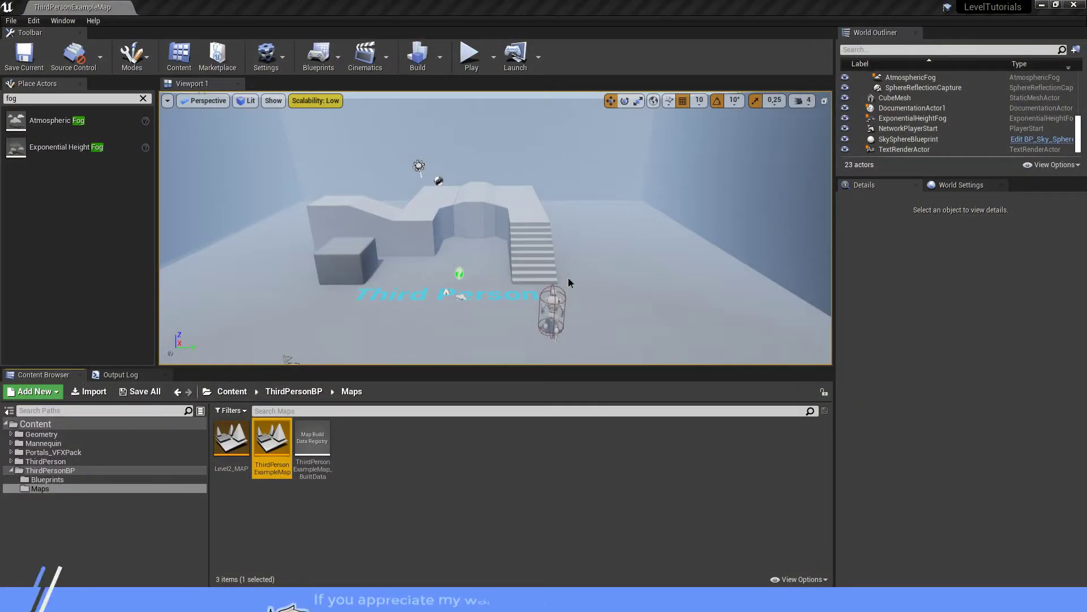
# Open the Level2_MAP level, then reopen ThirdPersonExampleMap
pyautogui.click(584, 246)
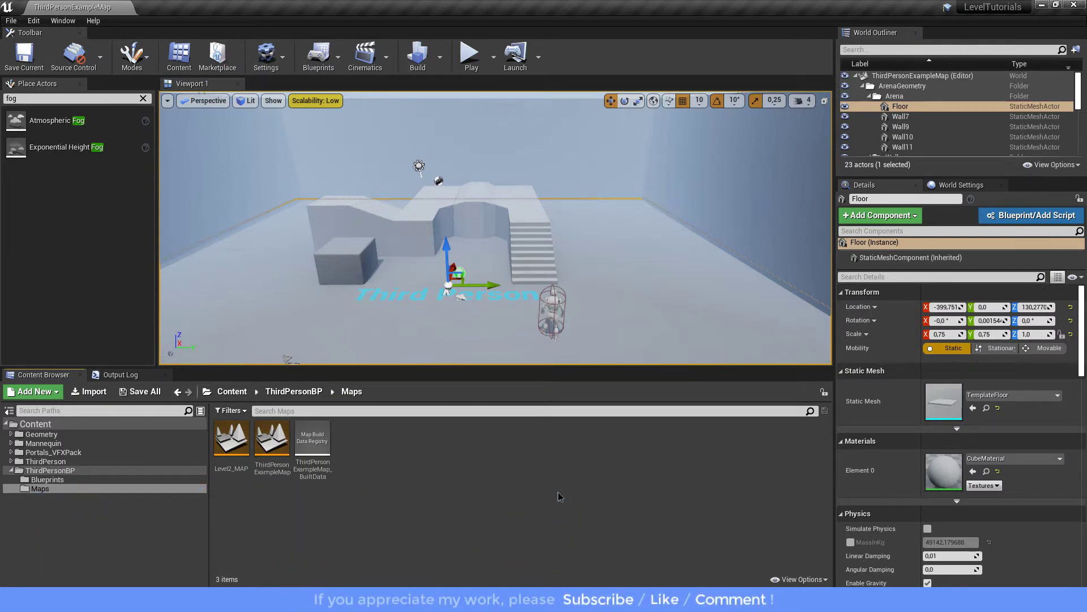
pyautogui.click(271, 444)
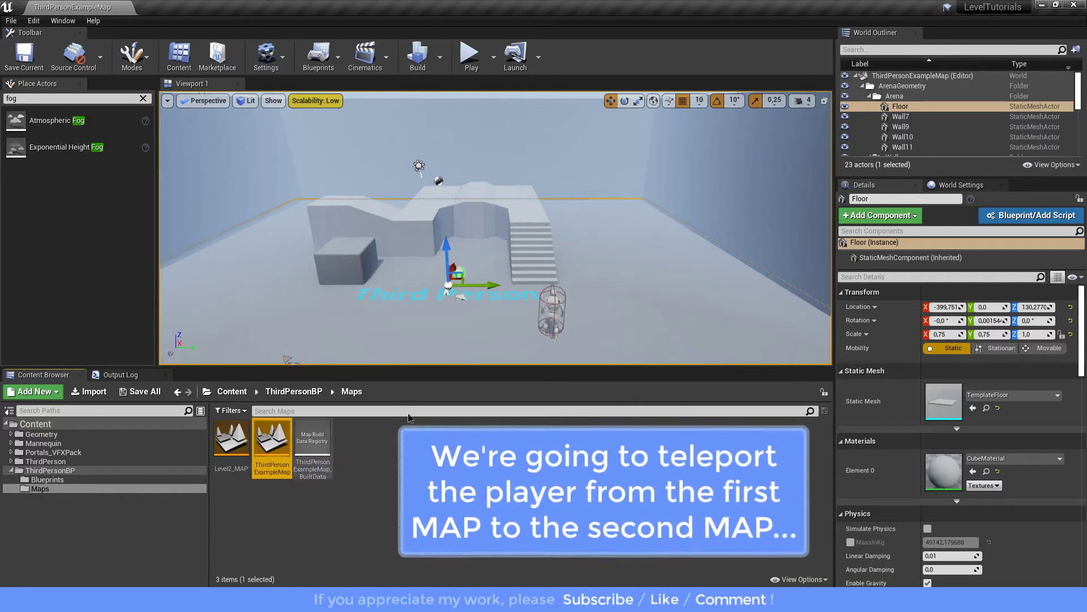
pyautogui.doubleClick(232, 442)
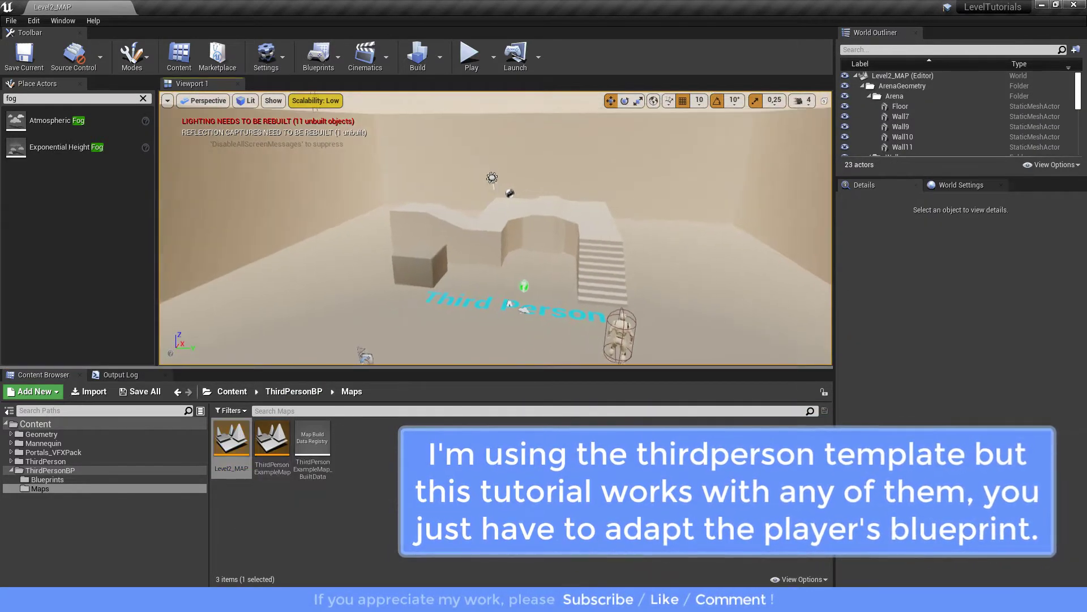
pyautogui.doubleClick(290, 440)
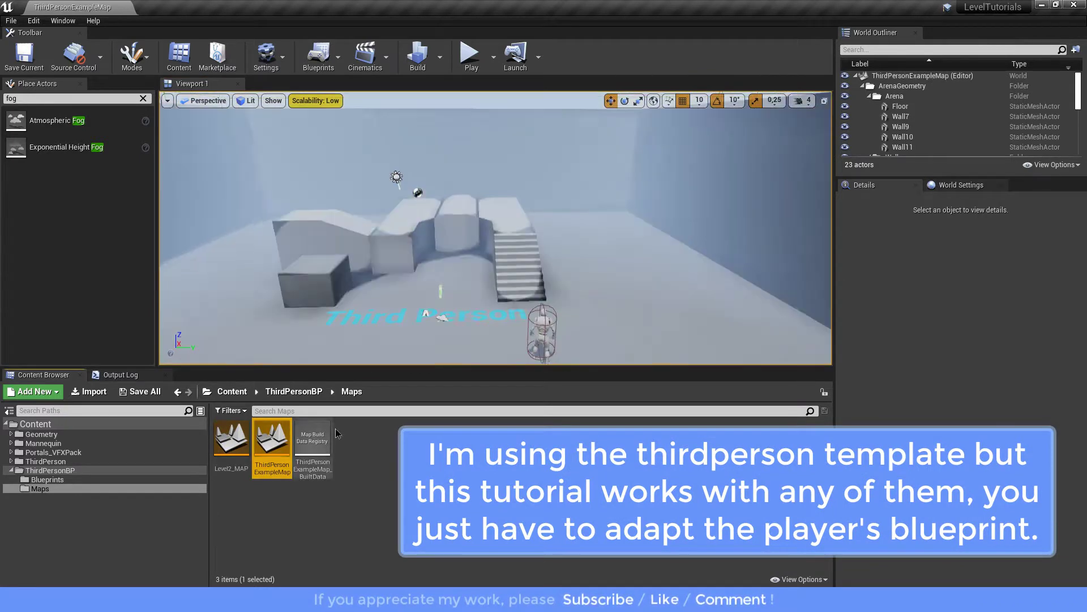
# Open ThirdPersonCharacter, view its graph and CameraBoom component, then return to the example level
pyautogui.click(43, 480)
pyautogui.doubleClick(235, 470)
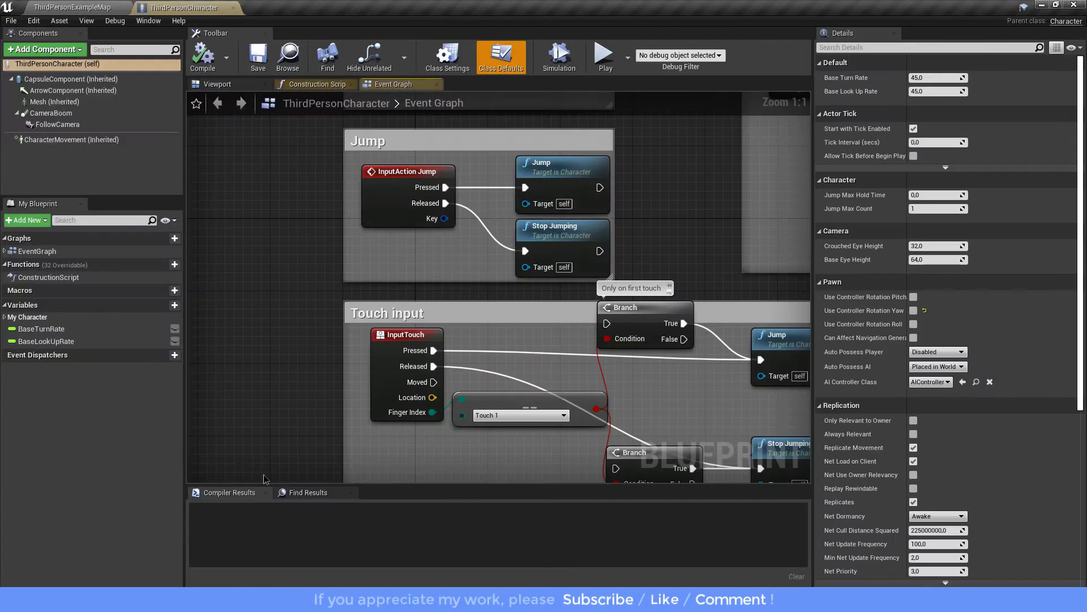
pyautogui.scroll(-9, 518, 385)
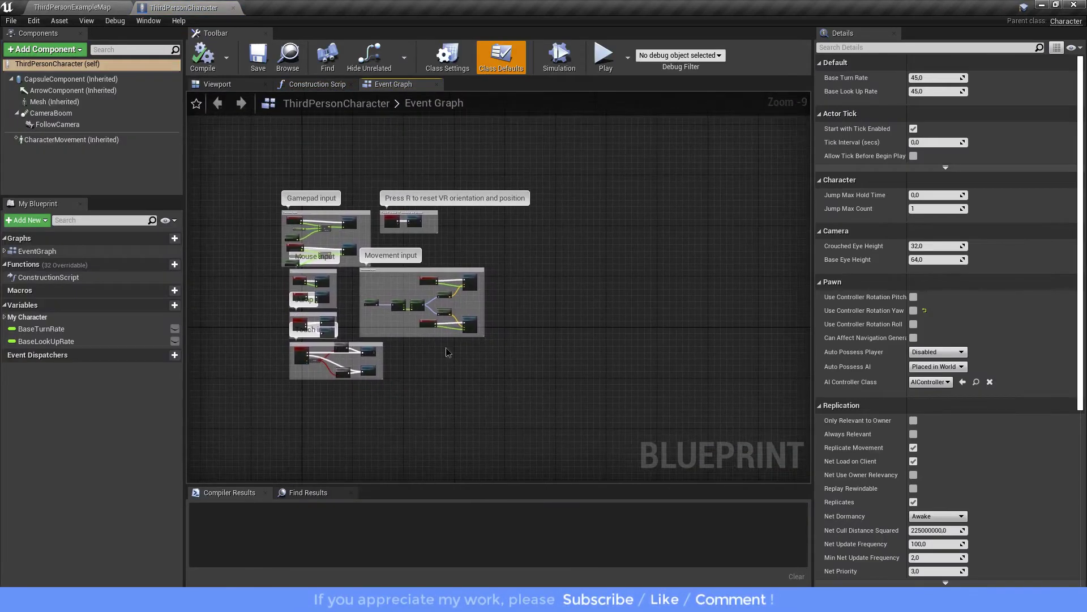
pyautogui.click(65, 115)
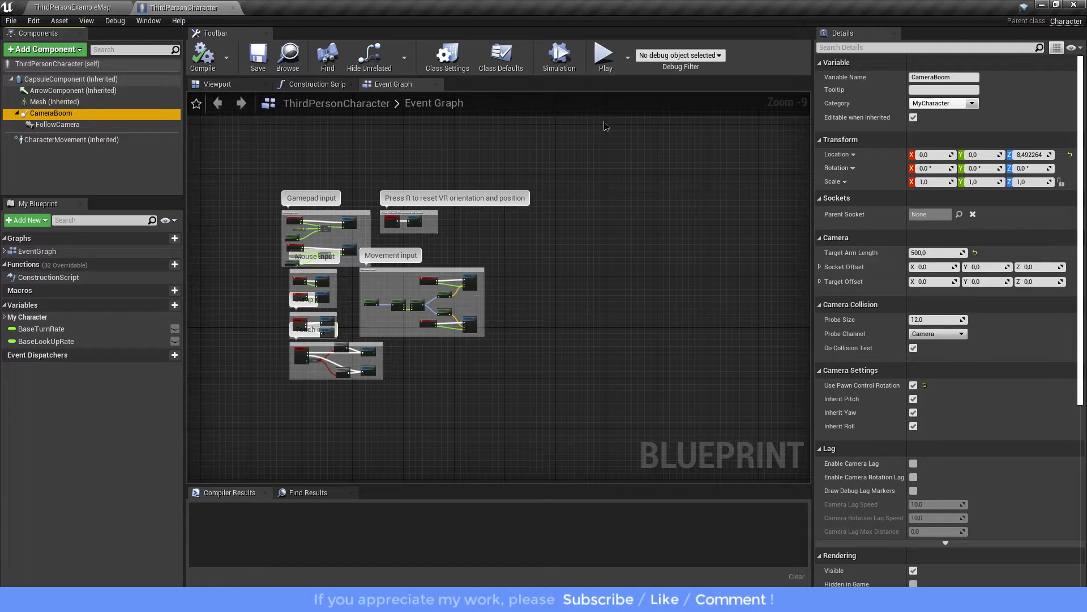
pyautogui.click(88, 9)
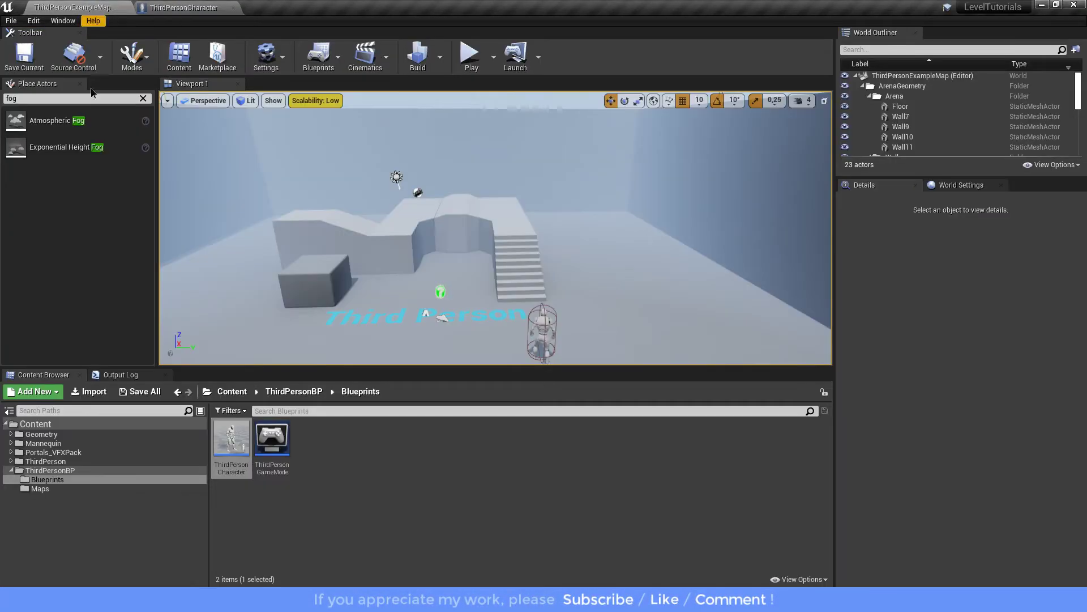
pyautogui.moveTo(465, 250); pyautogui.dragTo(455, 263, button='right')
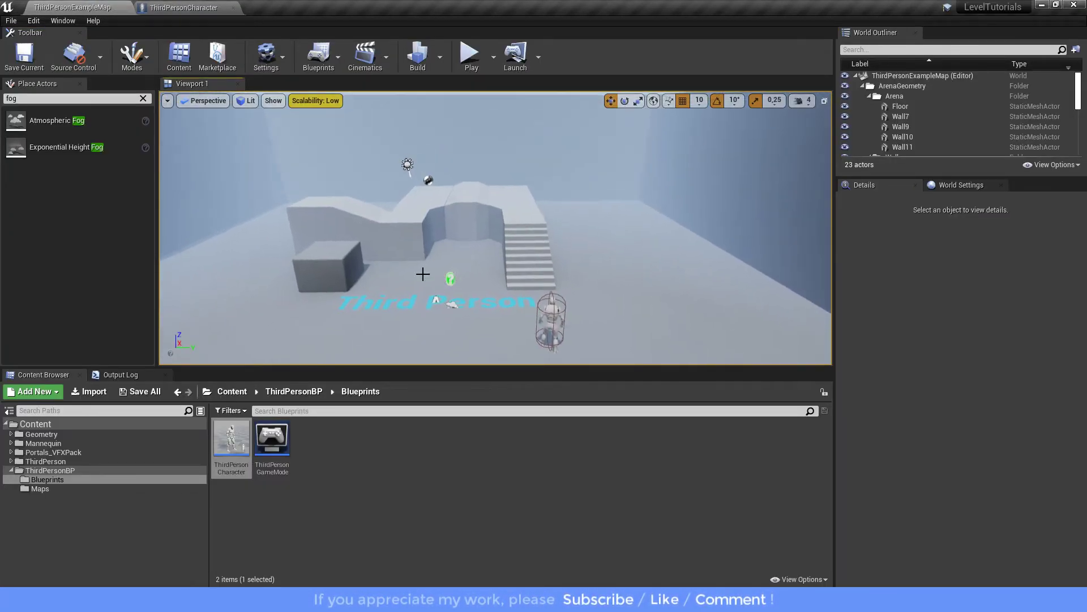
# Open Portals_VFXPack's BP_Example_SkMesh_V2, dock its tab, and switch back to ThirdPersonCharacter
pyautogui.click(18, 455)
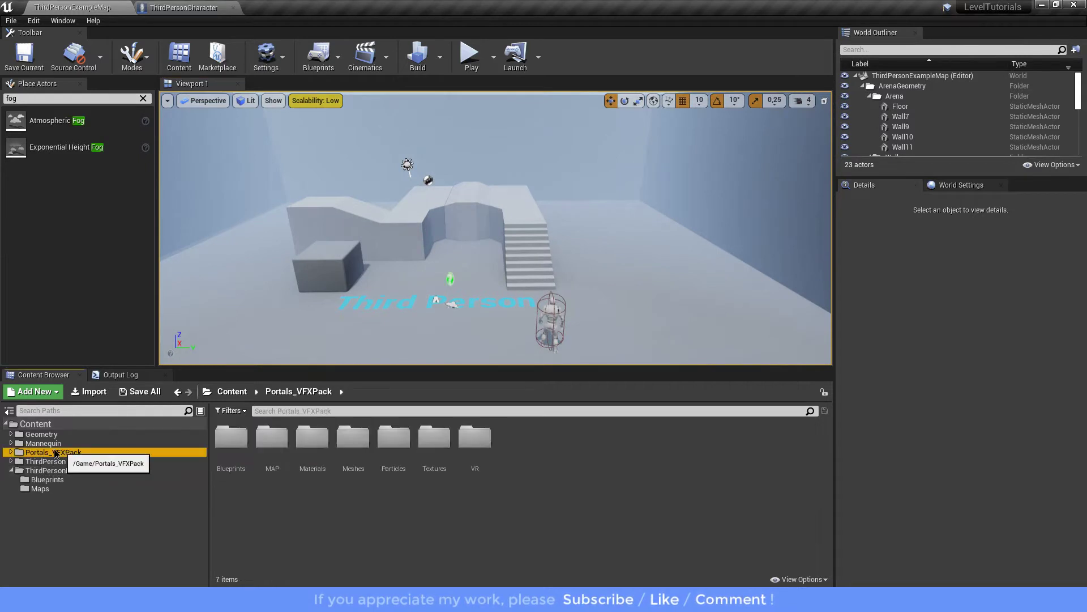
pyautogui.click(11, 452)
pyautogui.click(114, 462)
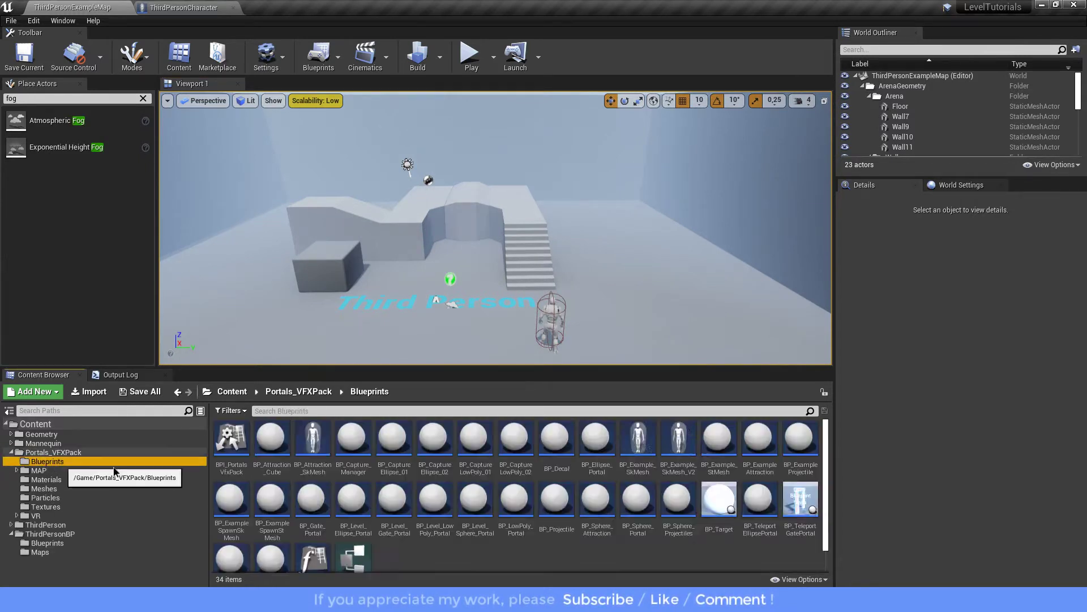
pyautogui.doubleClick(678, 438)
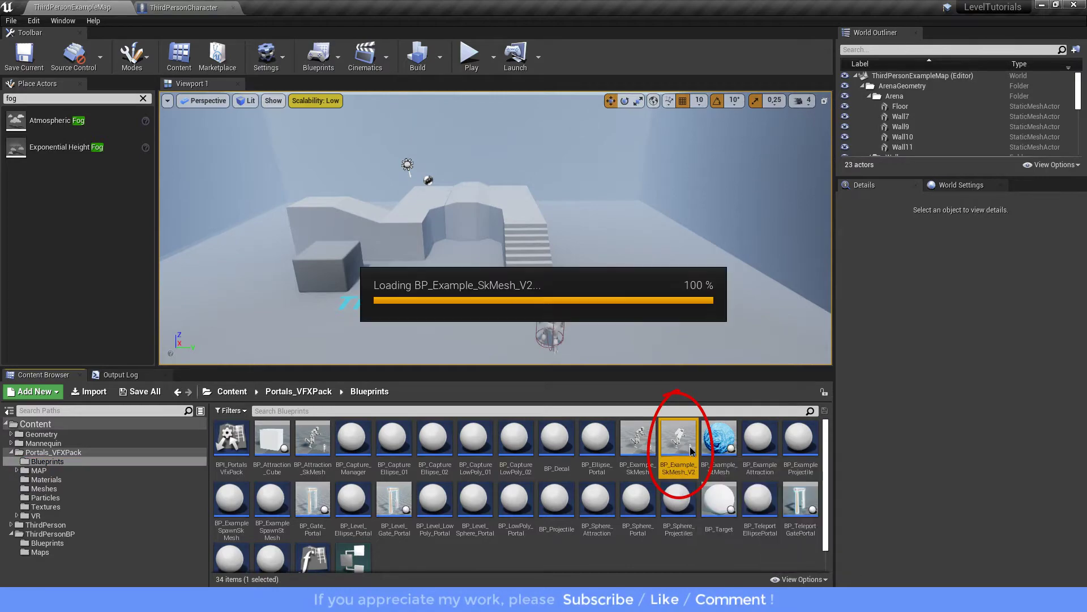
pyautogui.scroll(-3, 605, 296)
pyautogui.scroll(-2, 623, 351)
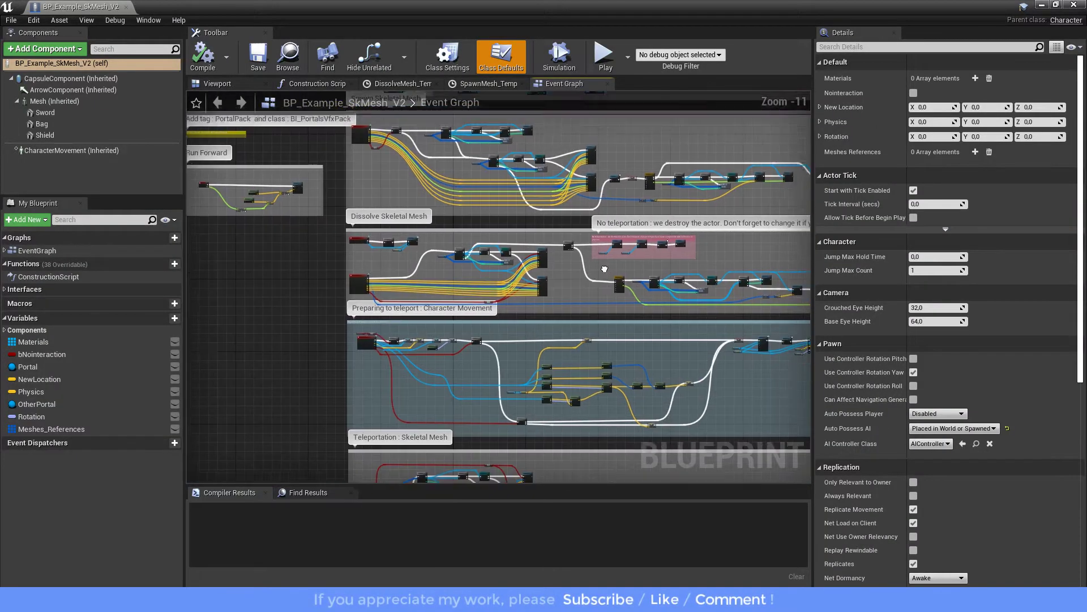
pyautogui.scroll(-2, 662, 438)
pyautogui.moveTo(277, 265); pyautogui.dragTo(398, 253, button='right')
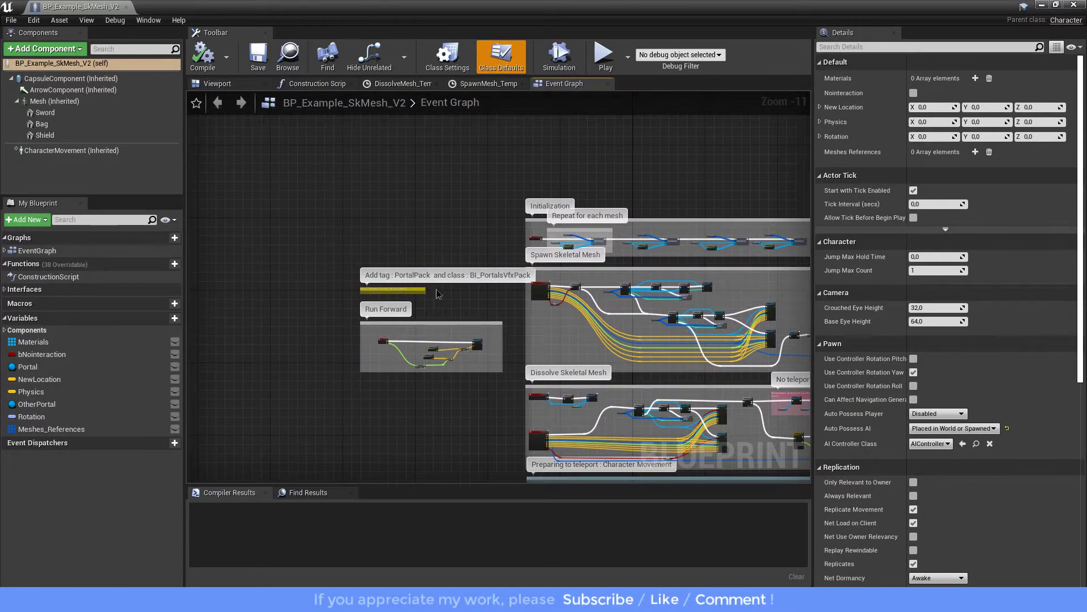
pyautogui.scroll(2, 438, 293)
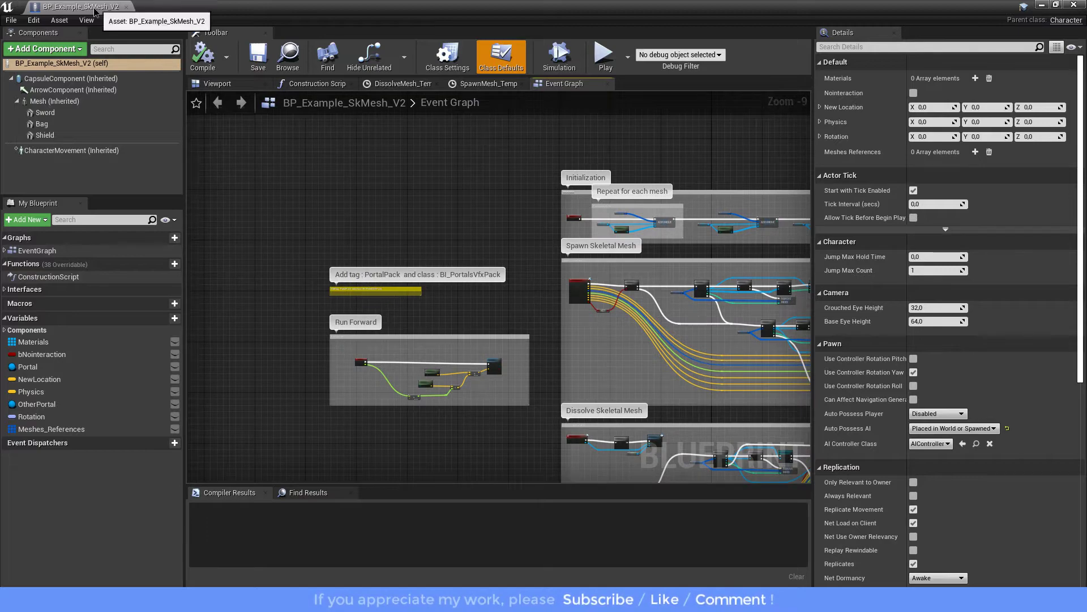
pyautogui.moveTo(124, 6); pyautogui.dragTo(193, 14)
pyautogui.click(268, 7)
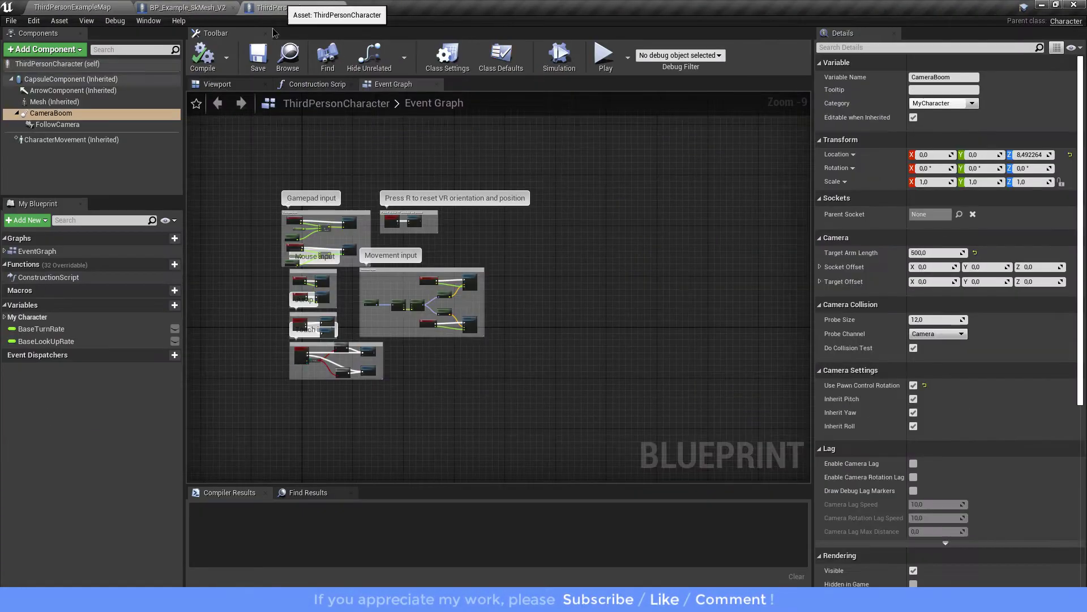
# Add a Tags entry set to PortalPack in ThirdPersonCharacter's class defaults
pyautogui.click(52, 65)
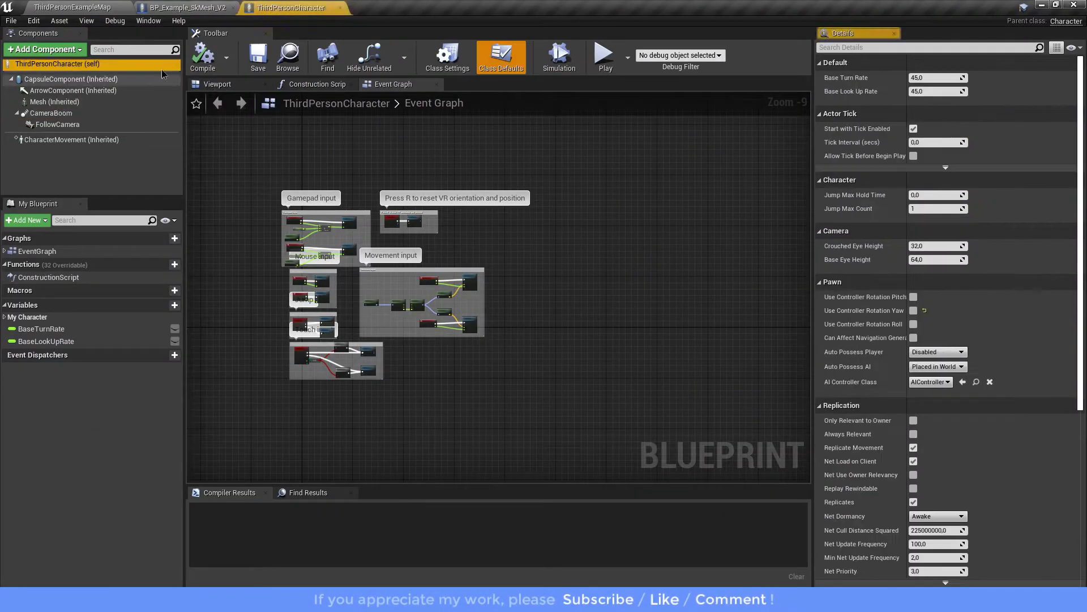
pyautogui.click(907, 48)
pyautogui.write('TAG')
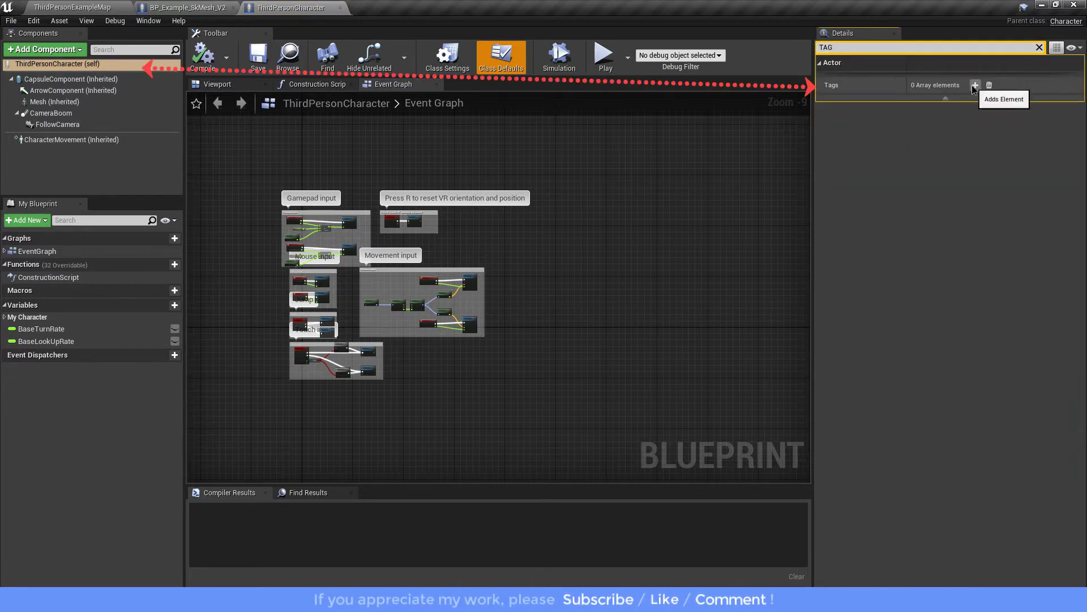
pyautogui.click(975, 85)
pyautogui.write('PortalPack')
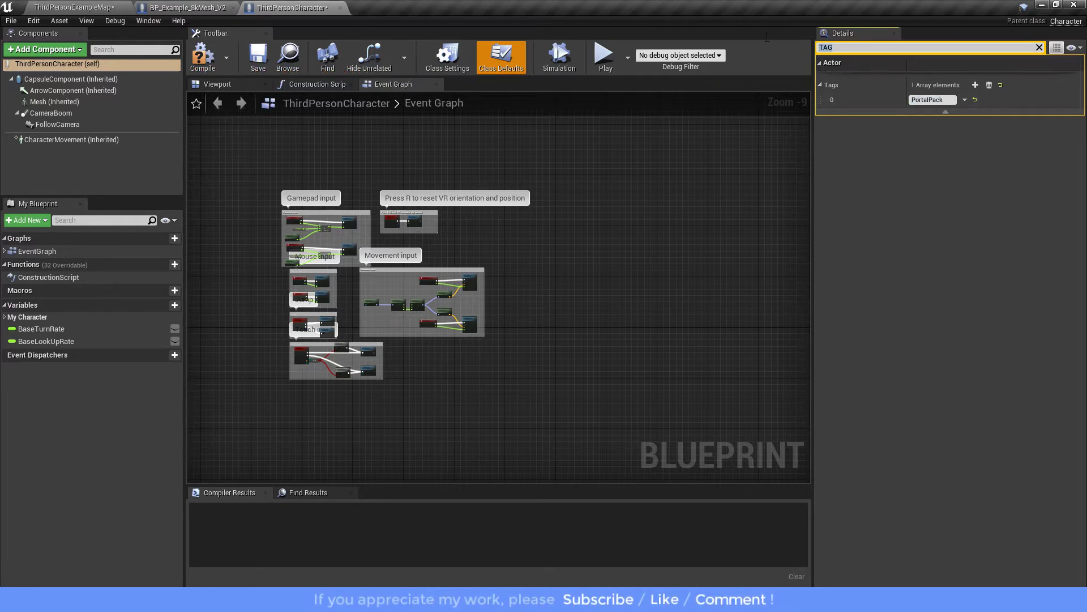
pyautogui.press('Escape')
# Add BPI_PortalsVfxPack under Class Settings Interfaces, compile, and switch to BP_Example_SkMesh_V2
pyautogui.click(461, 58)
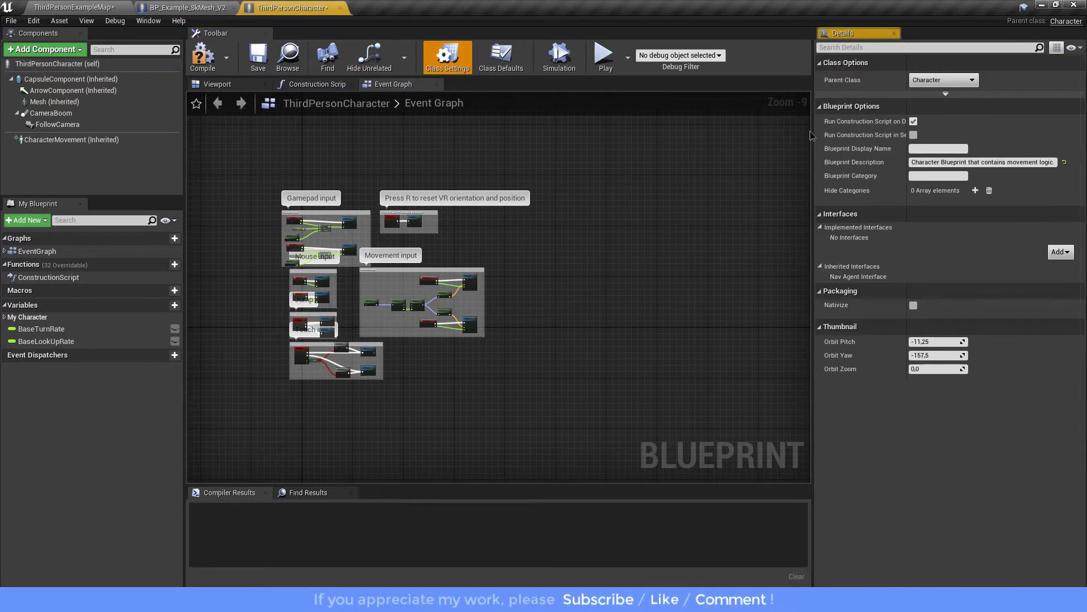
pyautogui.click(1060, 252)
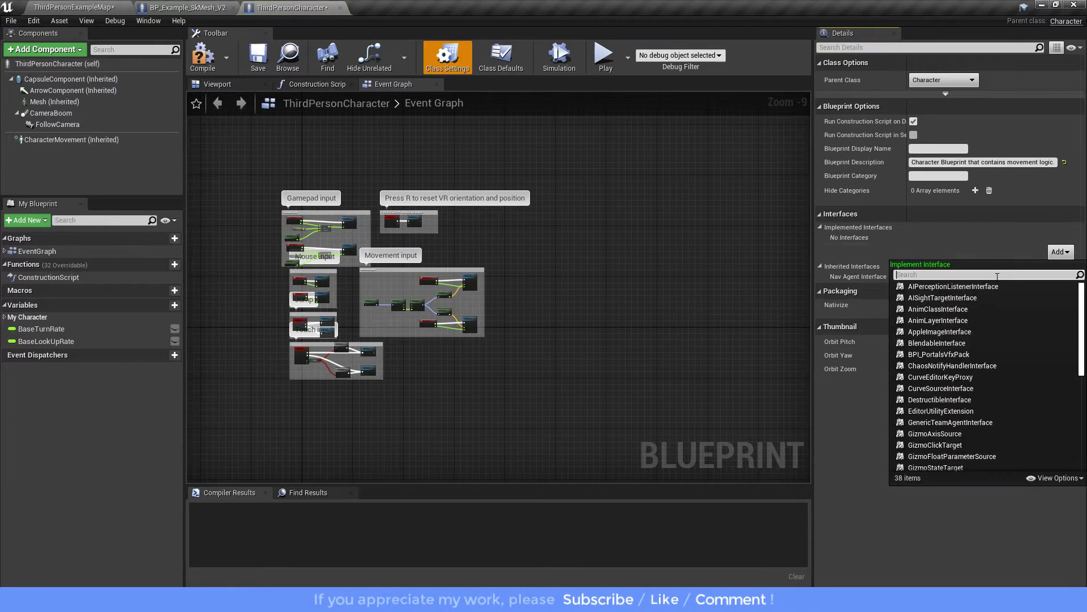
pyautogui.write('bpi')
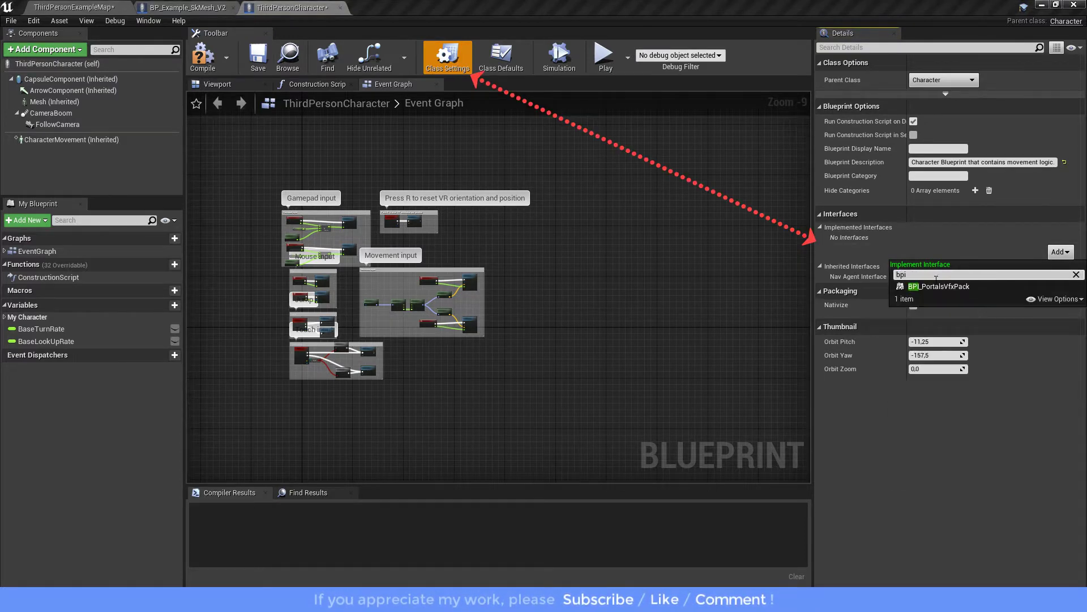
pyautogui.click(938, 287)
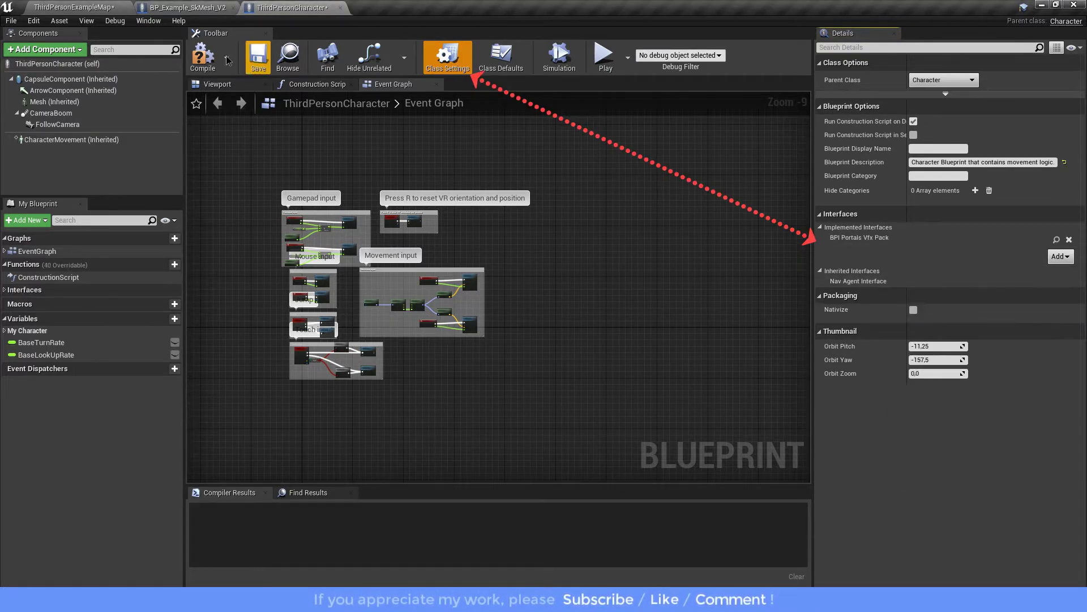
pyautogui.click(200, 58)
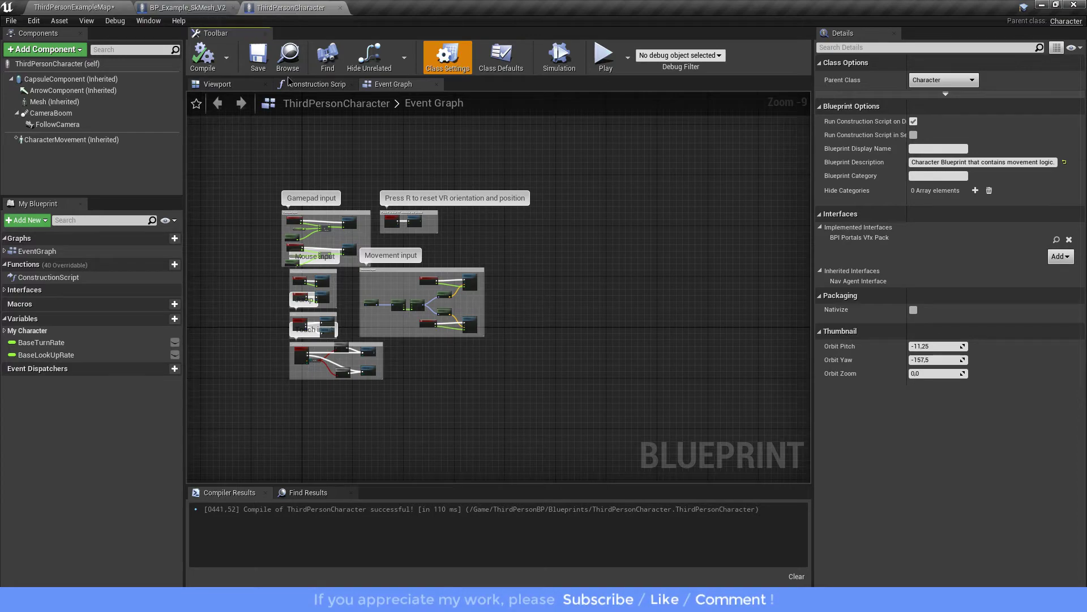
pyautogui.click(199, 9)
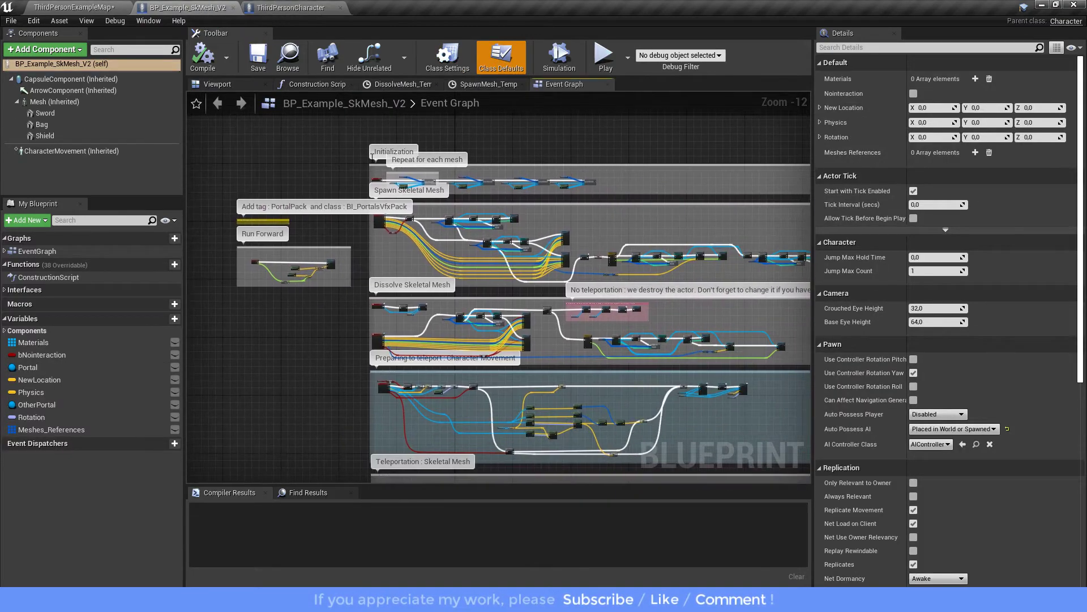
# Select the example's portal node groups and paste them into ThirdPersonCharacter's Event Graph
pyautogui.moveTo(628, 278); pyautogui.dragTo(680, 406)
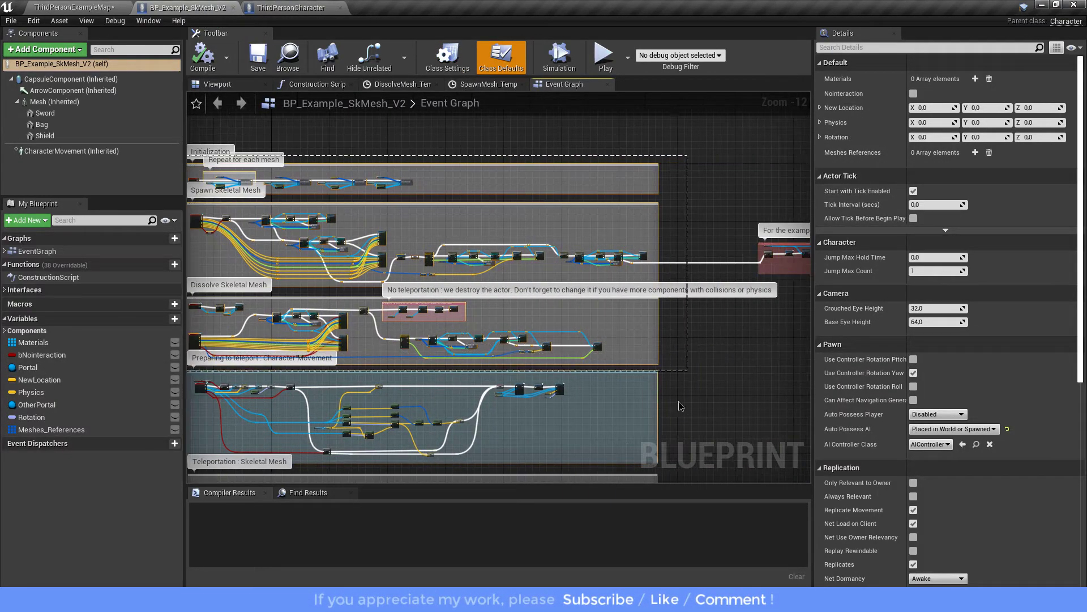
pyautogui.moveTo(674, 474); pyautogui.dragTo(694, 392)
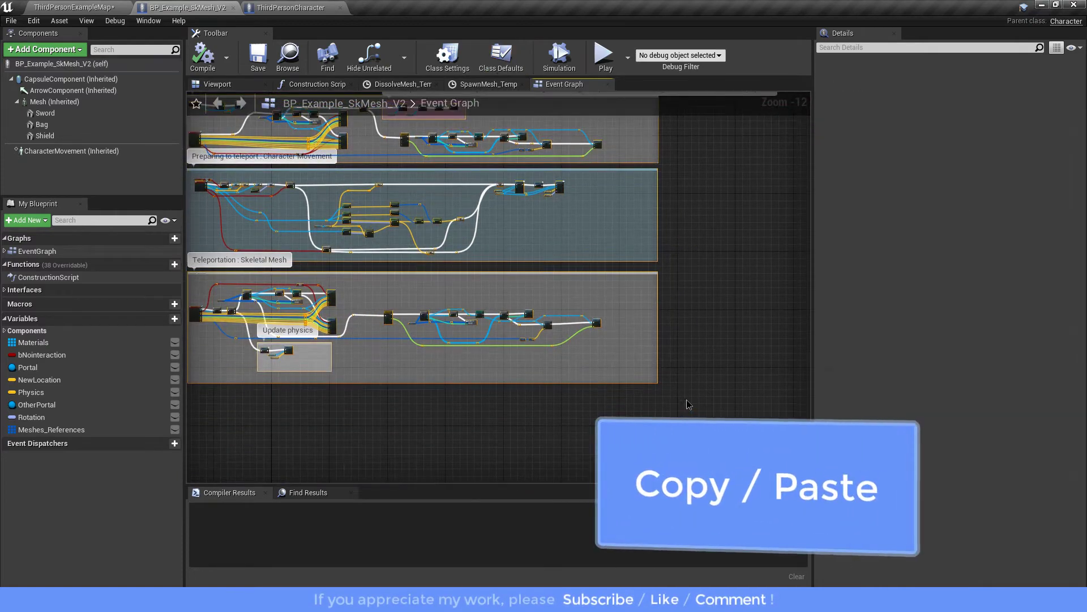
pyautogui.click(289, 7)
pyautogui.hotkey('ctrl', 'v')
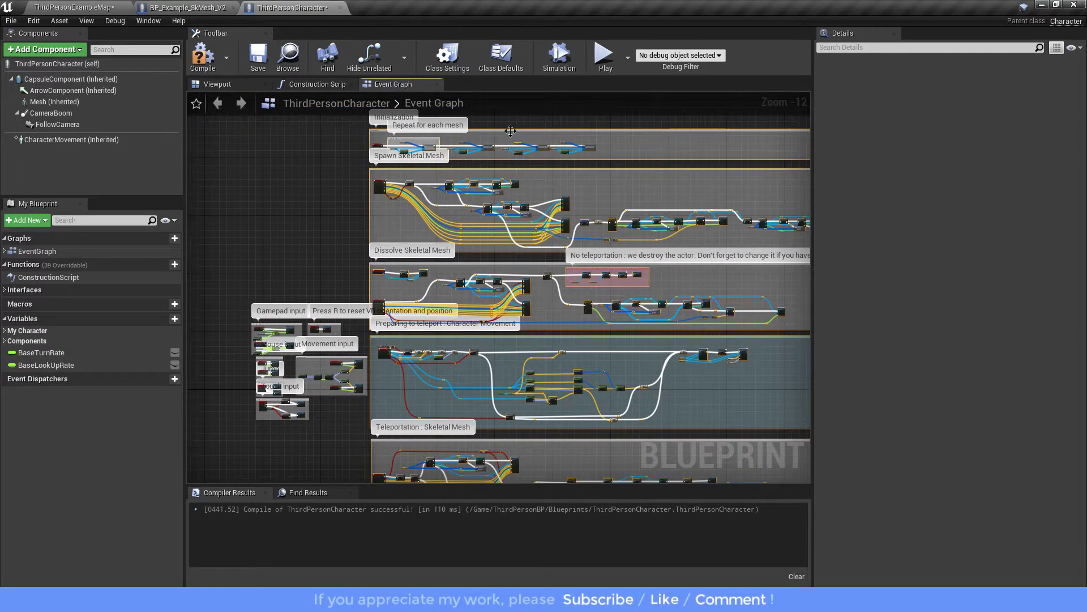
# Place the pasted groups beside the input nodes and check the Meshes References variable node
pyautogui.moveTo(511, 131); pyautogui.dragTo(534, 331)
pyautogui.scroll(4, 534, 332)
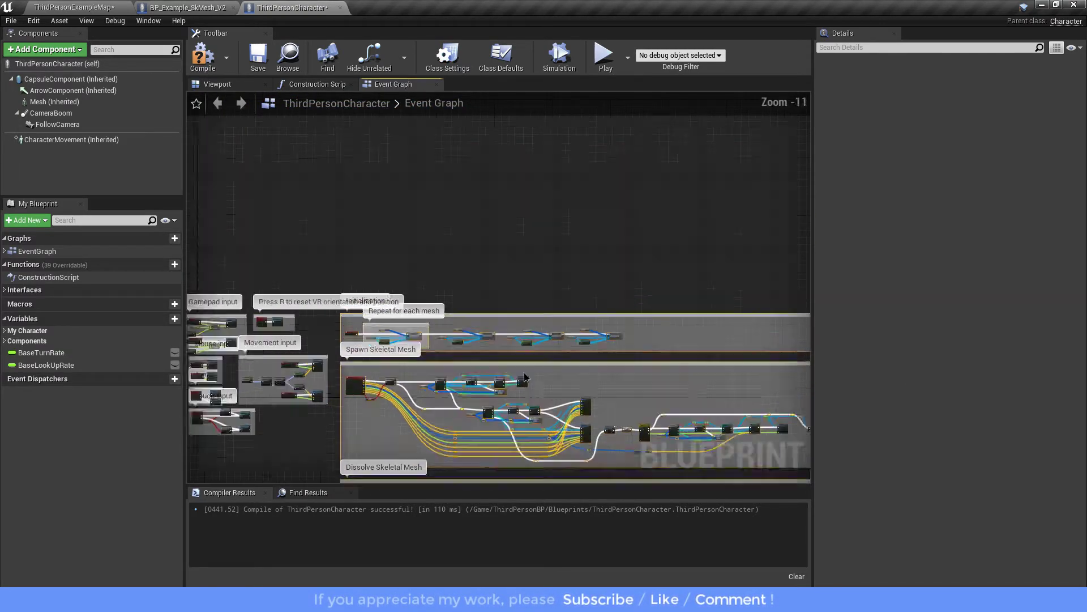
pyautogui.scroll(4, 379, 302)
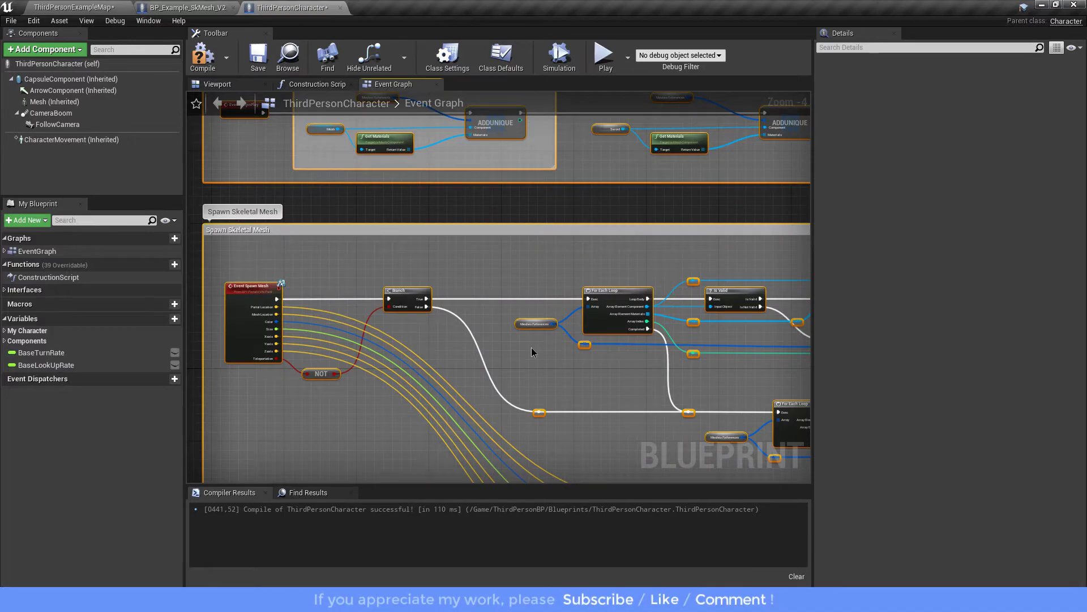
pyautogui.scroll(-3, 532, 352)
pyautogui.scroll(-2, 492, 339)
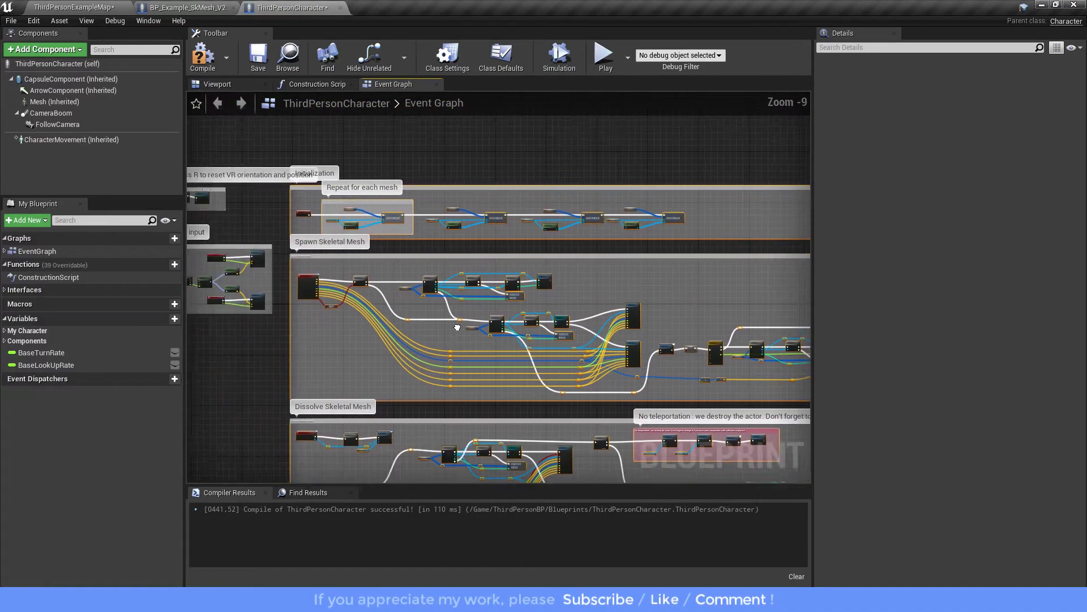
pyautogui.scroll(4, 399, 276)
pyautogui.scroll(3, 362, 203)
pyautogui.click(365, 198)
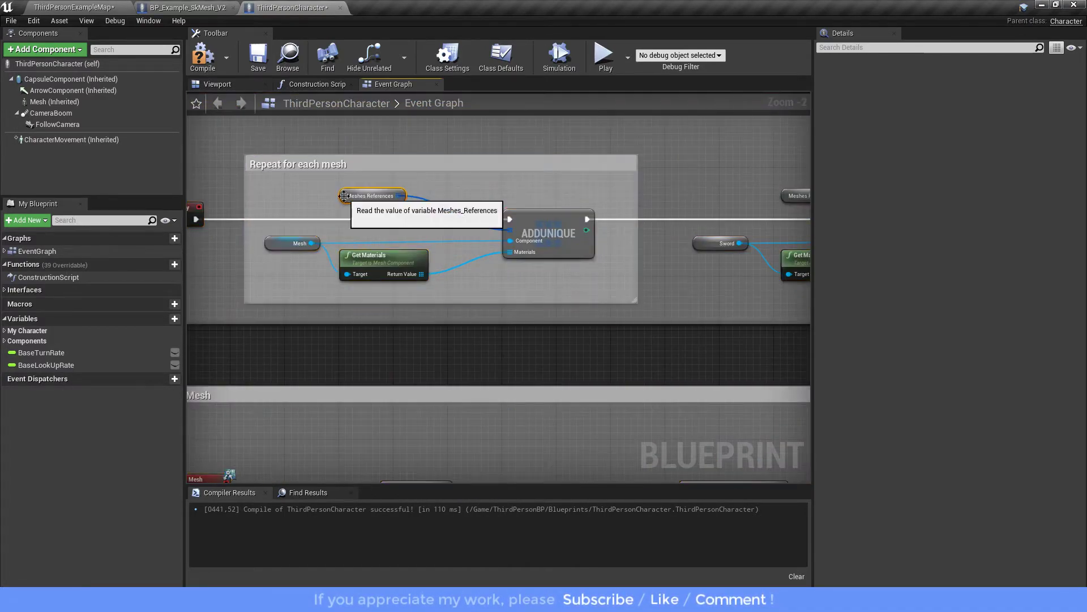
pyautogui.scroll(-3, 437, 249)
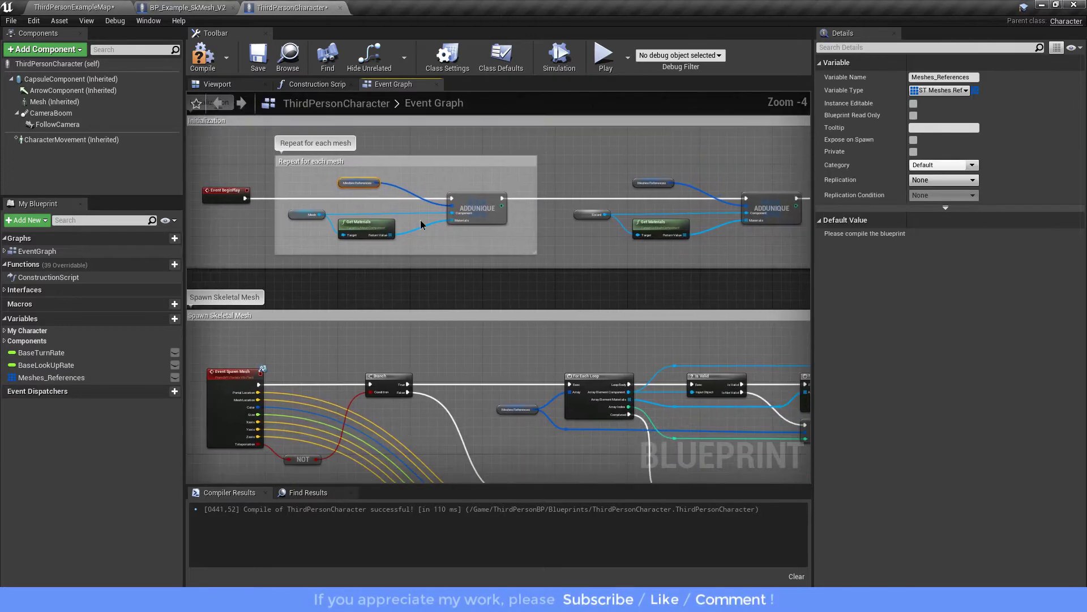
pyautogui.scroll(2, 276, 207)
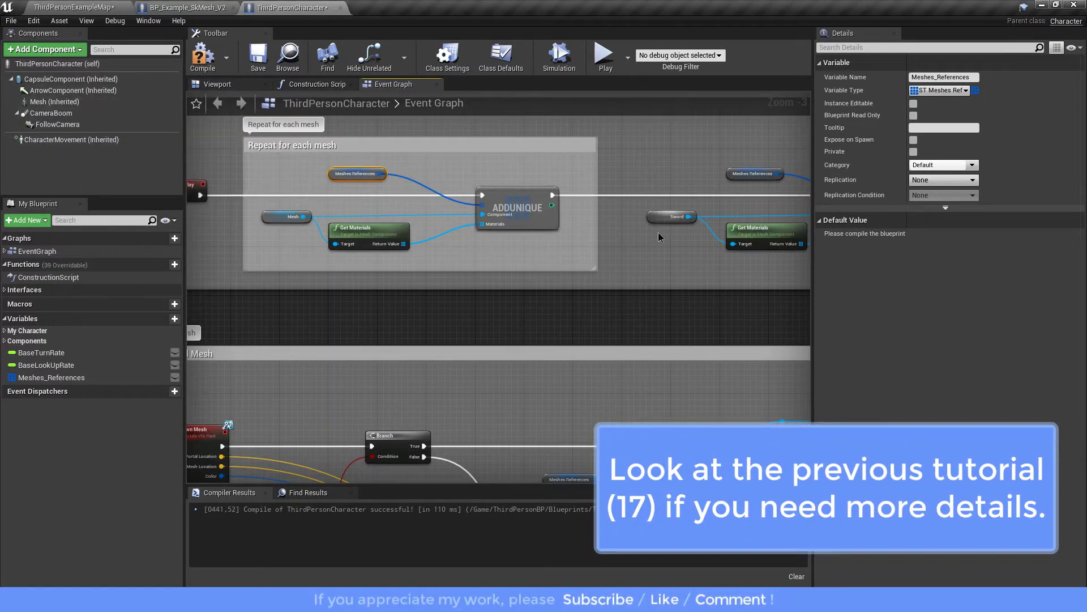
pyautogui.scroll(-3, 470, 226)
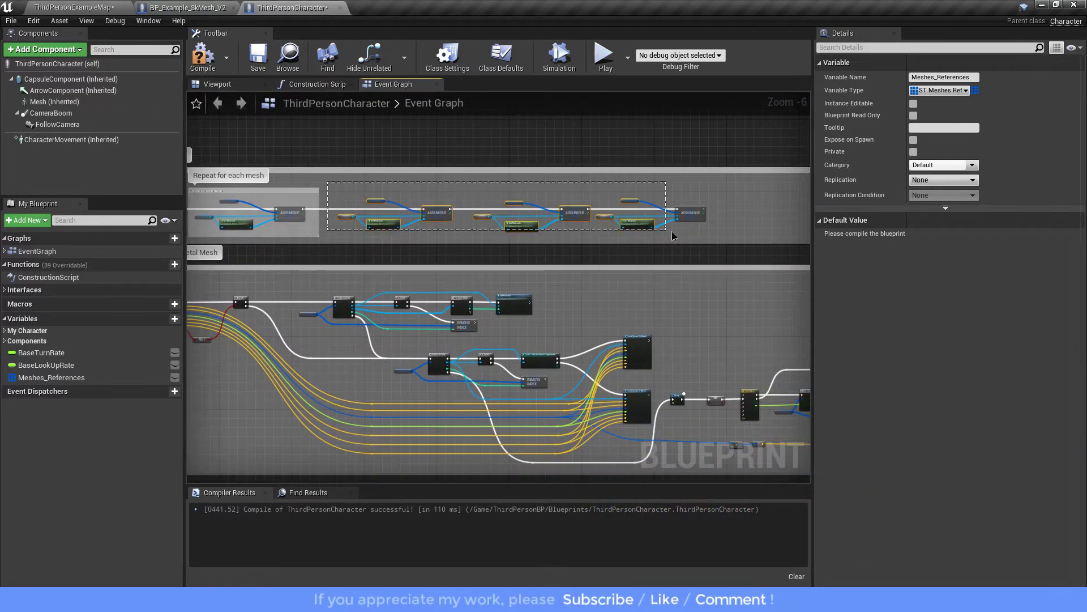
# Delete the repeated per-mesh AddUnique chains inside the Repeat for each mesh group
pyautogui.moveTo(689, 235); pyautogui.dragTo(663, 238)
pyautogui.press('Delete')
pyautogui.scroll(-3, 457, 222)
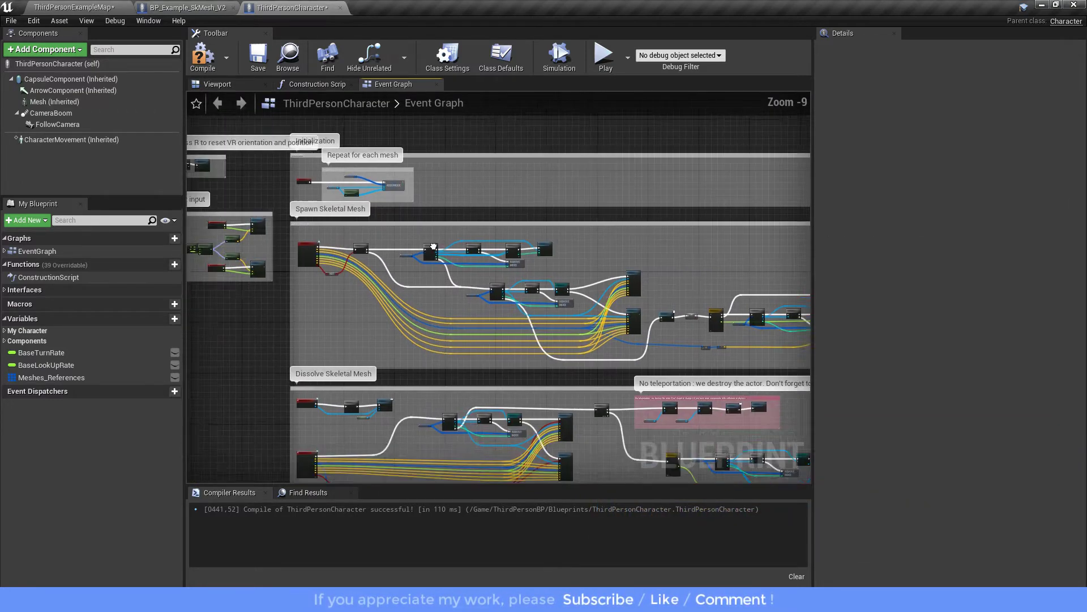
pyautogui.moveTo(500, 238); pyautogui.dragTo(427, 212, button='right')
pyautogui.scroll(6, 427, 212)
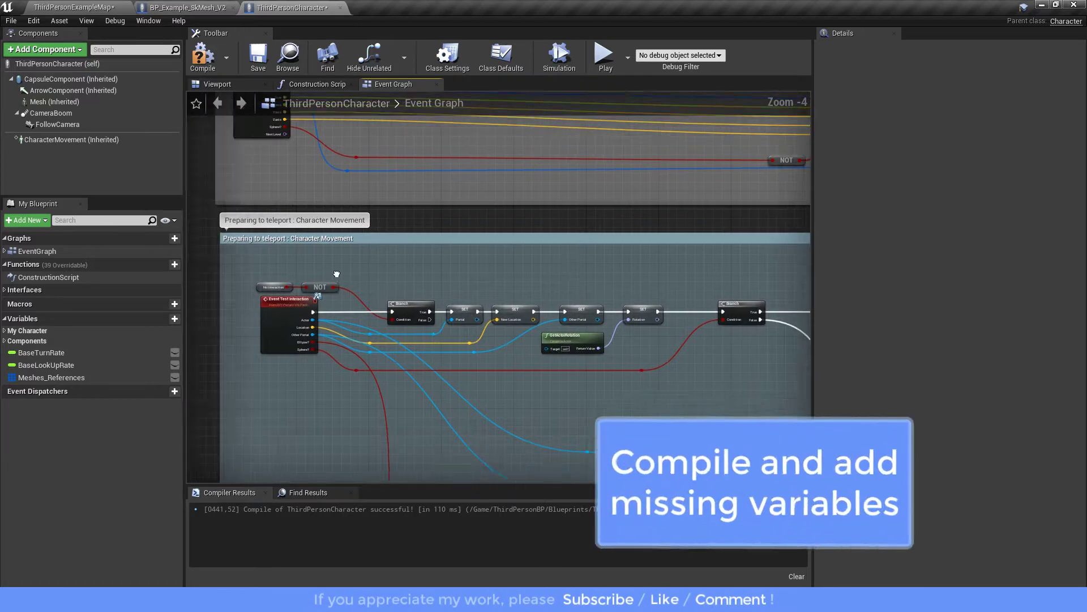
# Create the missing bNoInteraction, Portal, NewLocation, OtherPortal and Rotation variables from their nodes
pyautogui.rightClick(312, 251)
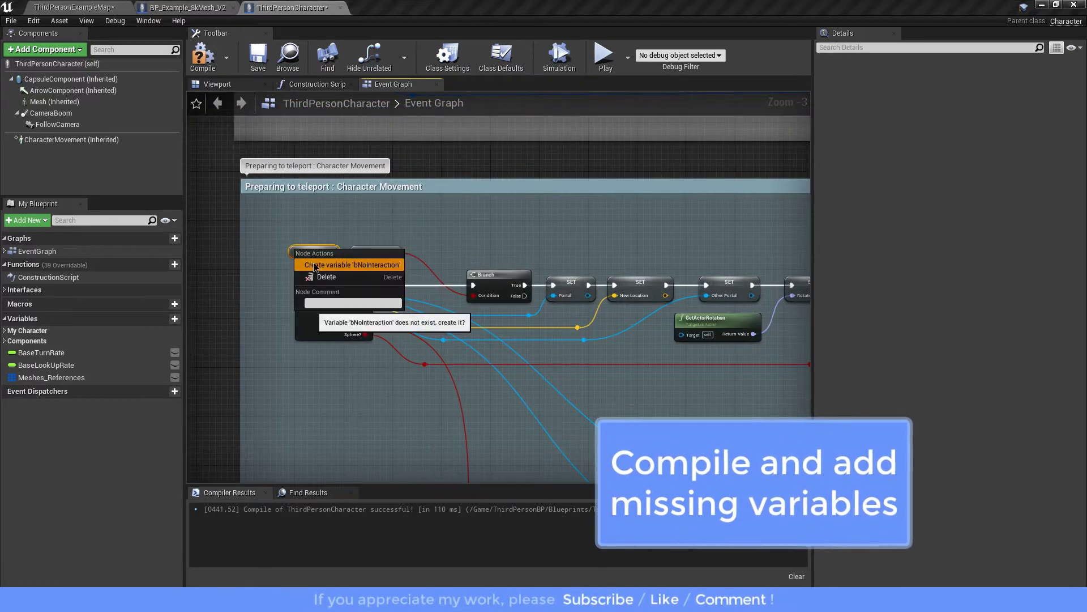
pyautogui.click(334, 266)
pyautogui.rightClick(563, 284)
pyautogui.click(576, 299)
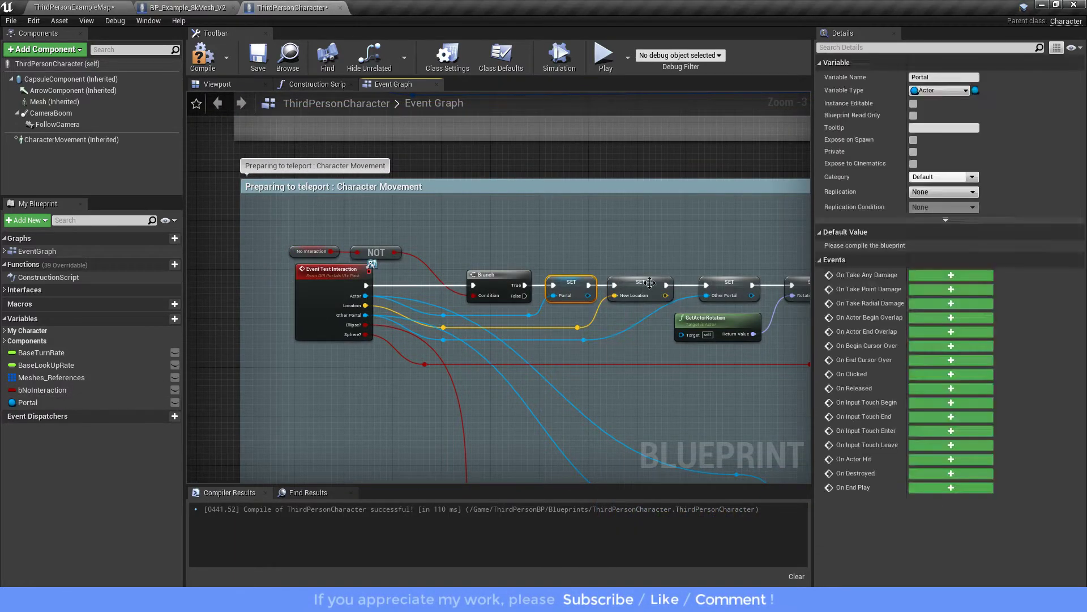
pyautogui.rightClick(650, 285)
pyautogui.click(664, 299)
pyautogui.moveTo(664, 298); pyautogui.dragTo(388, 282, button='right')
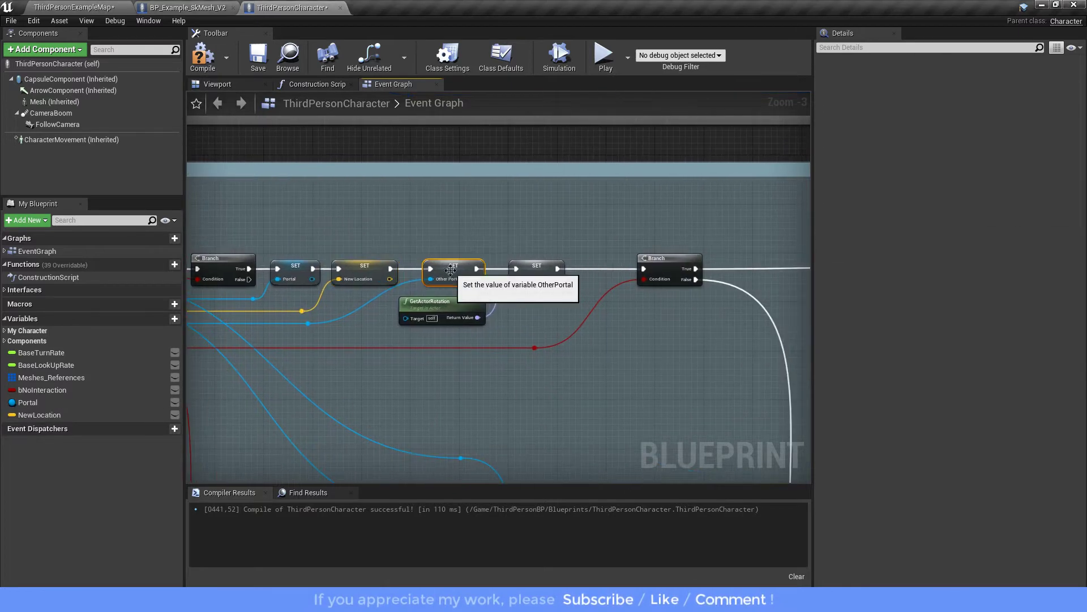
pyautogui.rightClick(452, 273)
pyautogui.click(483, 286)
pyautogui.rightClick(535, 274)
pyautogui.click(560, 286)
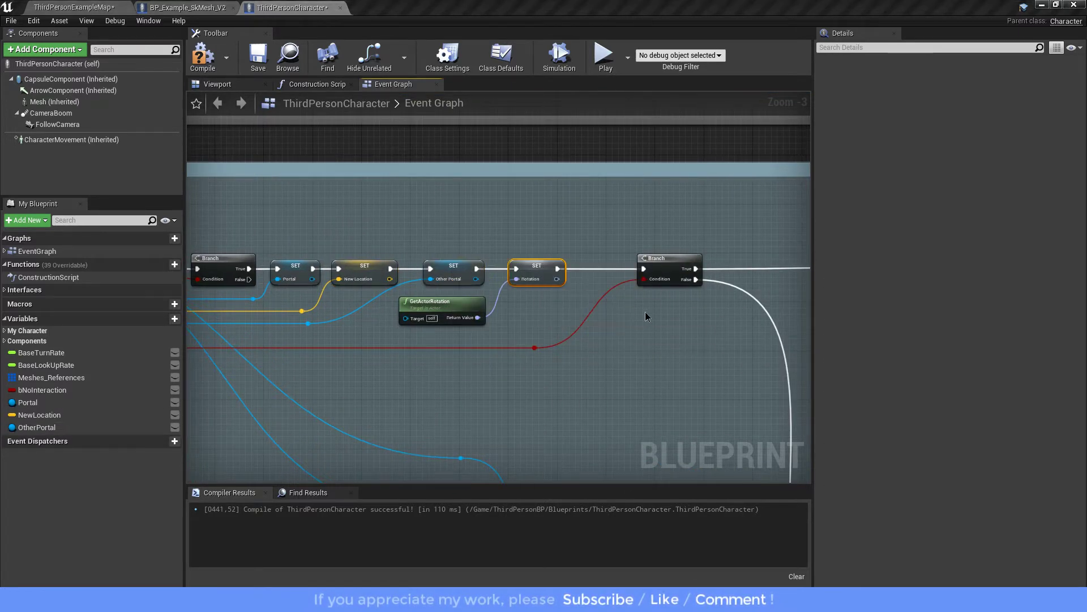
# Compile with F7 and create the missing Physics vector variable from the Update physics error
pyautogui.scroll(-2, 650, 346)
pyautogui.scroll(-1, 650, 346)
pyautogui.moveTo(651, 346); pyautogui.dragTo(447, 120, button='right')
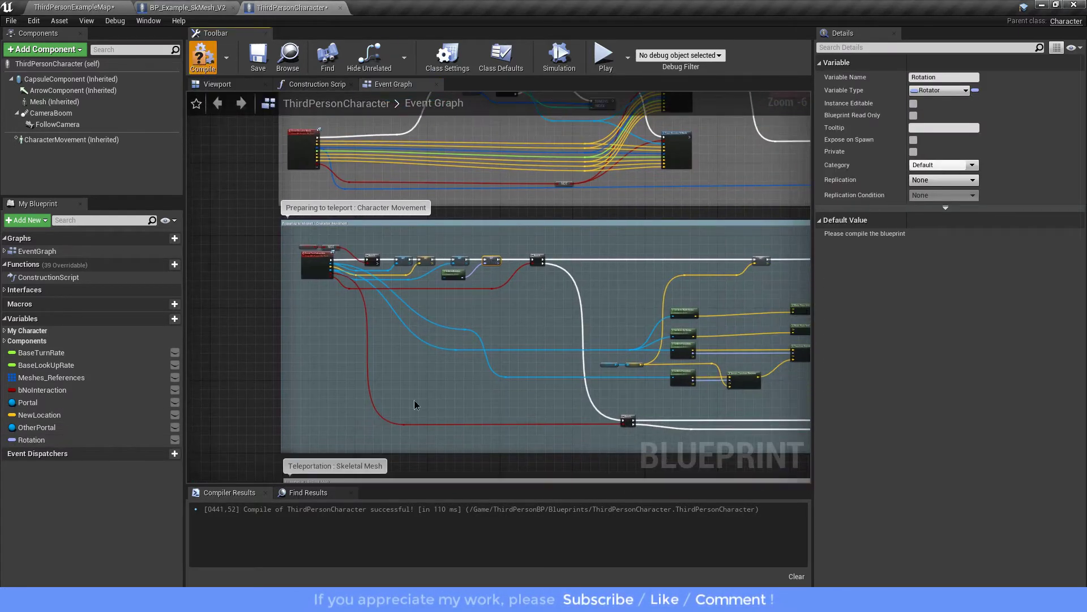
pyautogui.press('F7')
pyautogui.click(503, 511)
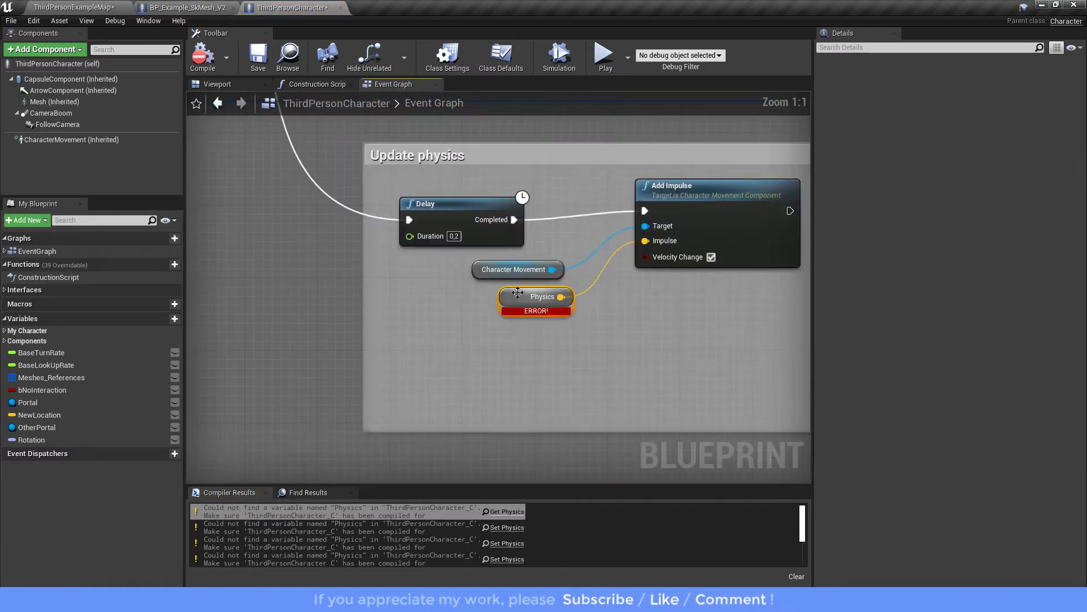
pyautogui.rightClick(514, 293)
pyautogui.click(555, 309)
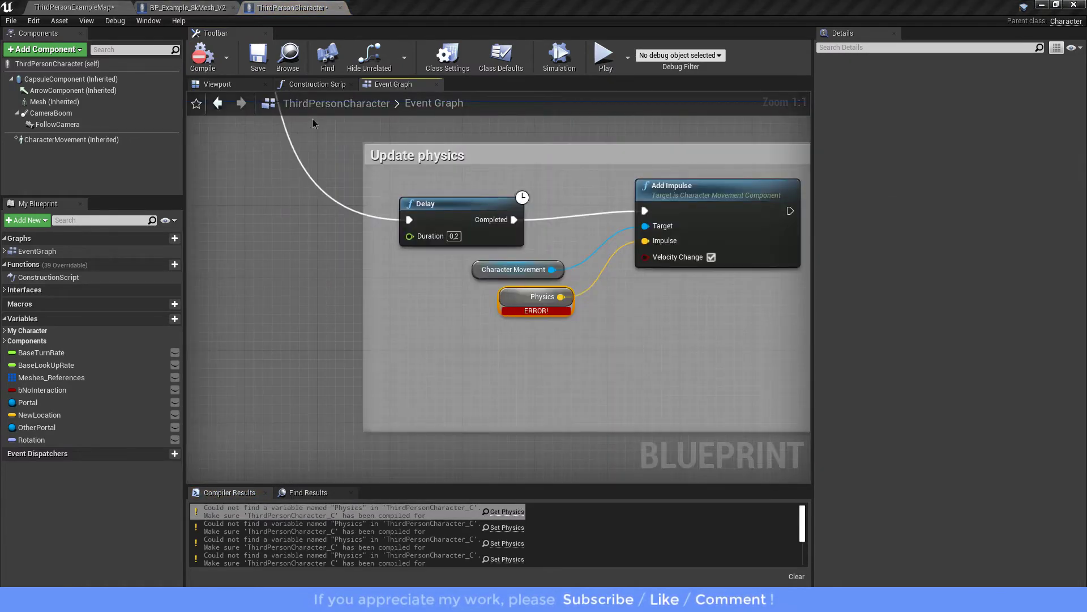
# Compile and save ThirdPersonCharacter, then enable Allow CPUAccess on the SK_Mannequin skeletal mesh
pyautogui.click(213, 61)
pyautogui.click(249, 60)
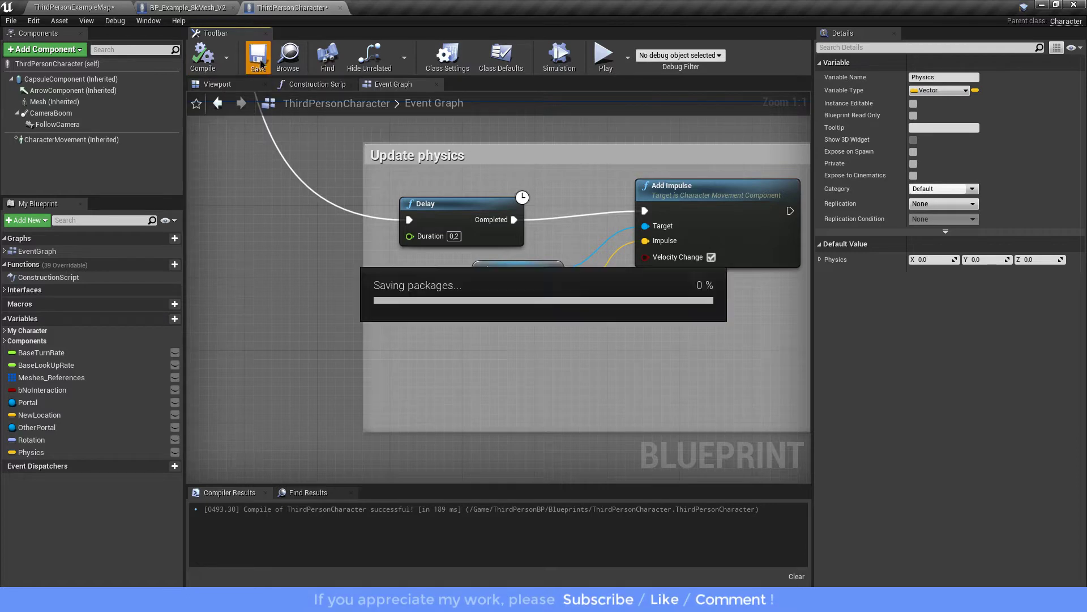
pyautogui.click(56, 102)
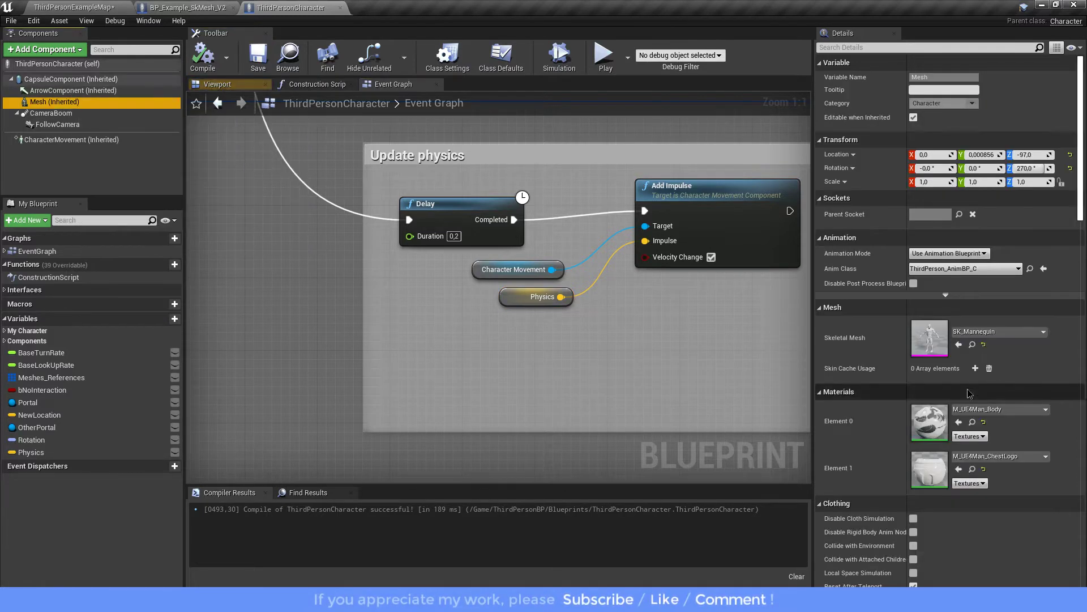
pyautogui.click(972, 345)
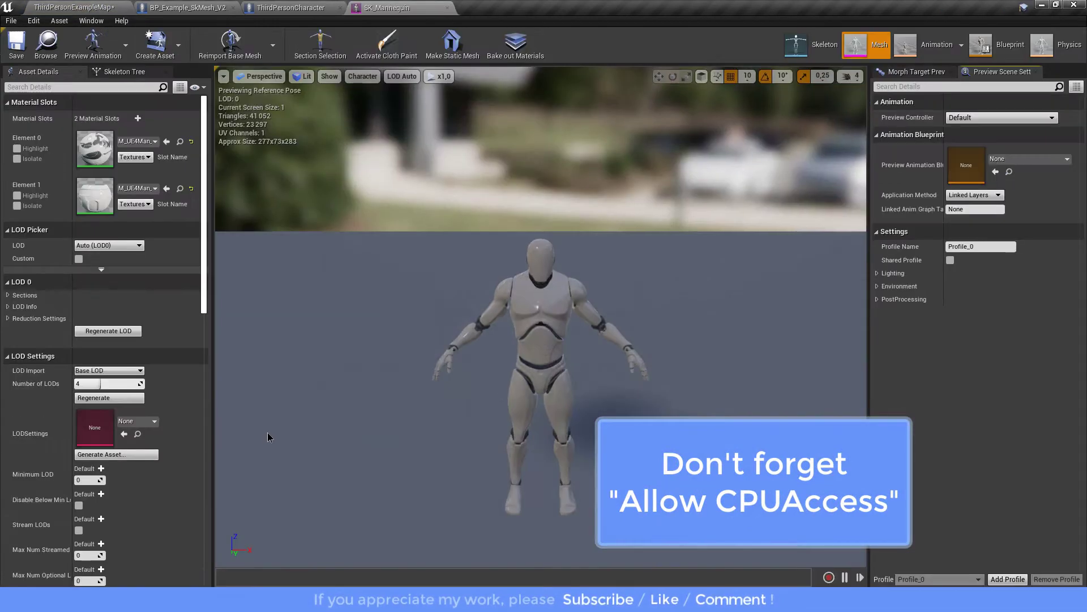
pyautogui.click(71, 88)
pyautogui.write('cpu')
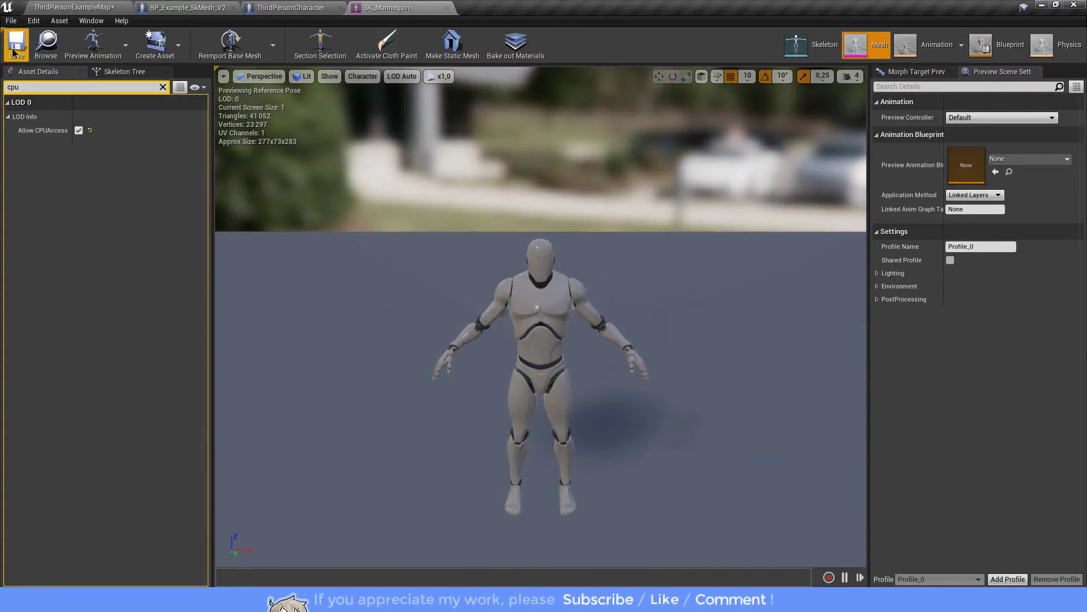
pyautogui.click(448, 8)
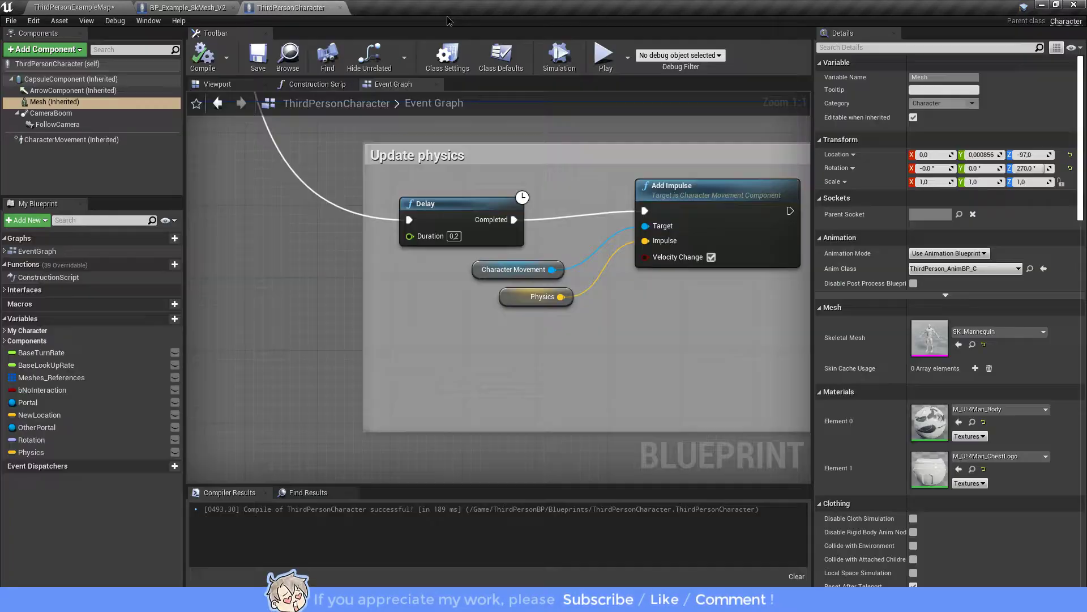
# Filter the Portals_VFXPack Particles folder by 'sk' and open P_SpawnSkMesh
pyautogui.click(82, 9)
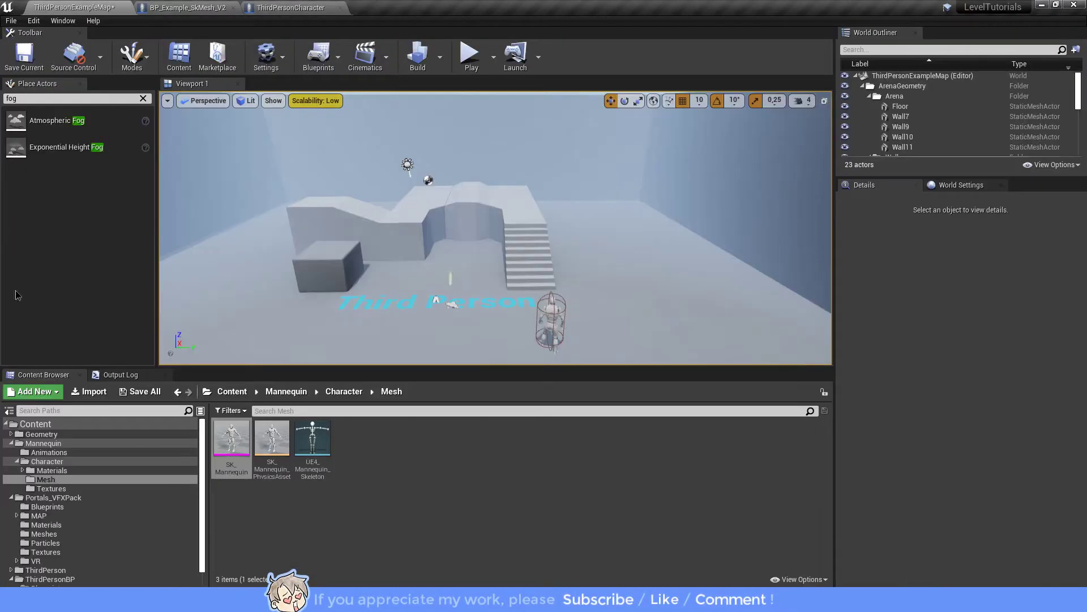
pyautogui.click(45, 543)
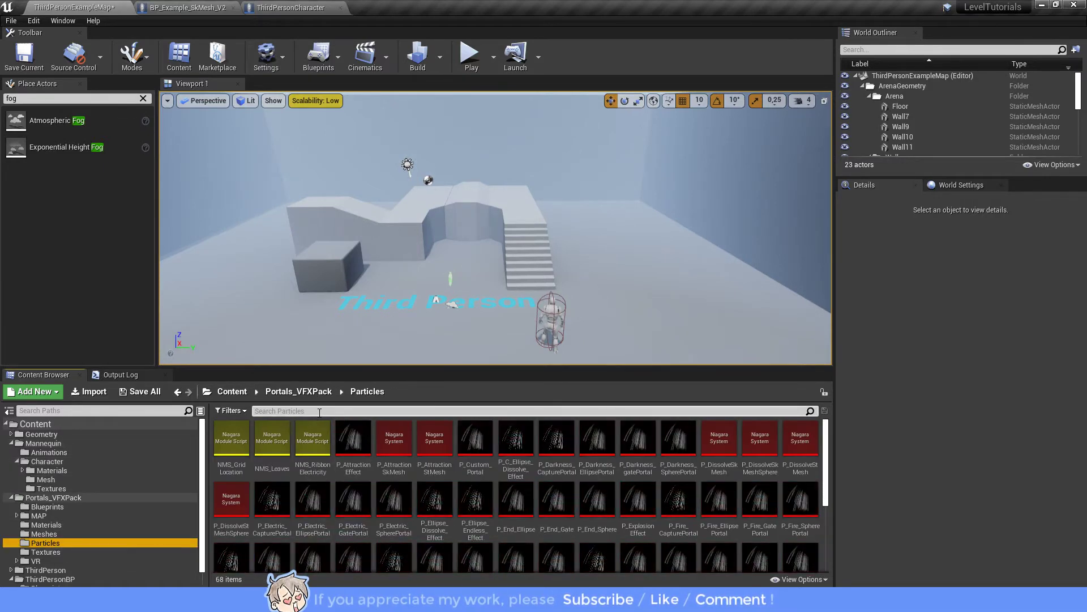
pyautogui.click(320, 413)
pyautogui.write('sk')
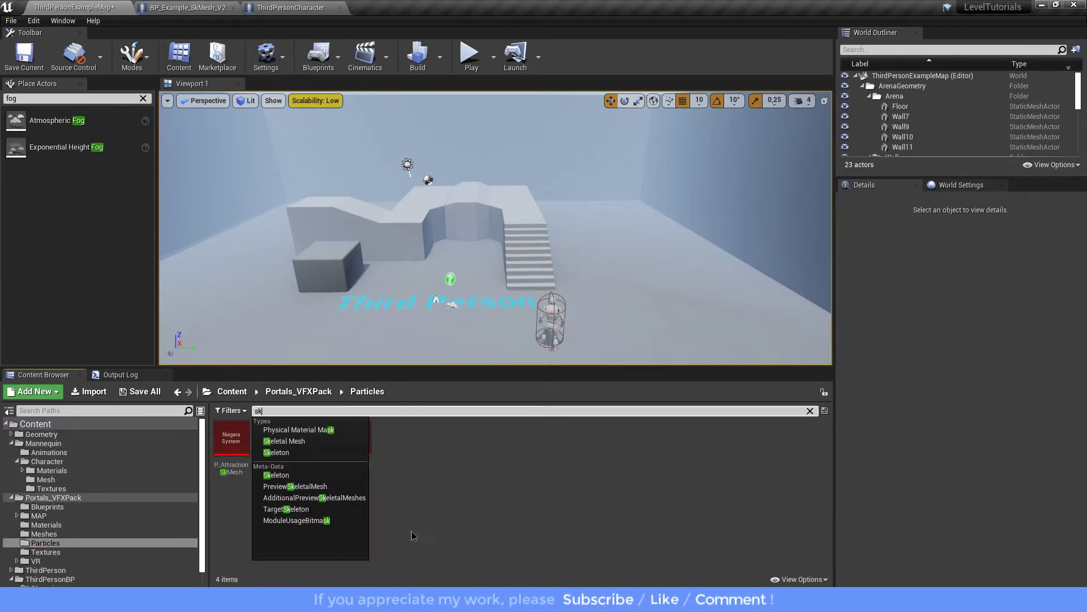
pyautogui.click(531, 537)
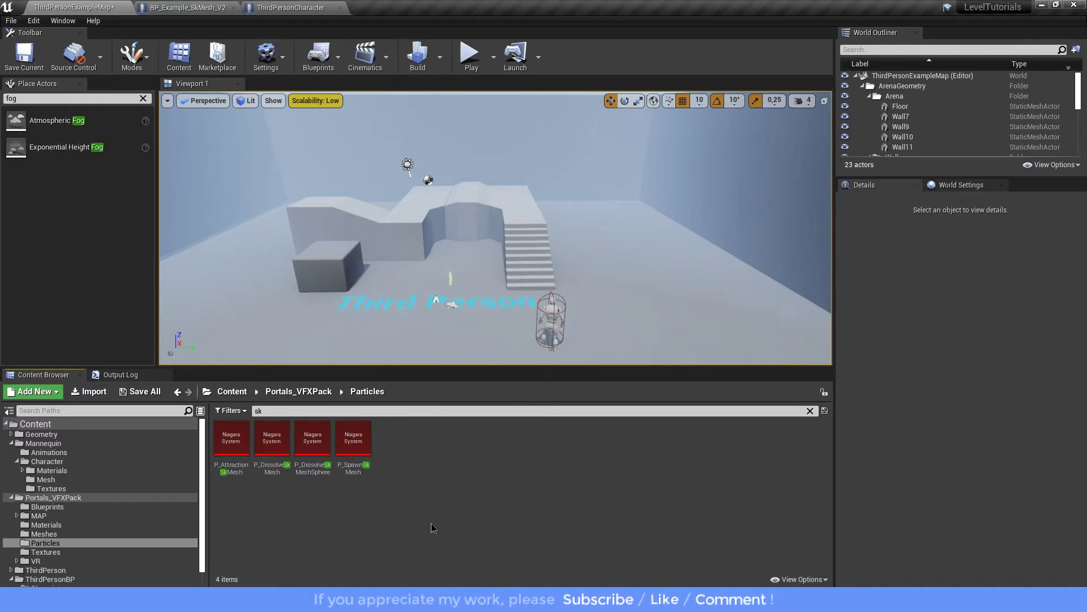
pyautogui.doubleClick(353, 445)
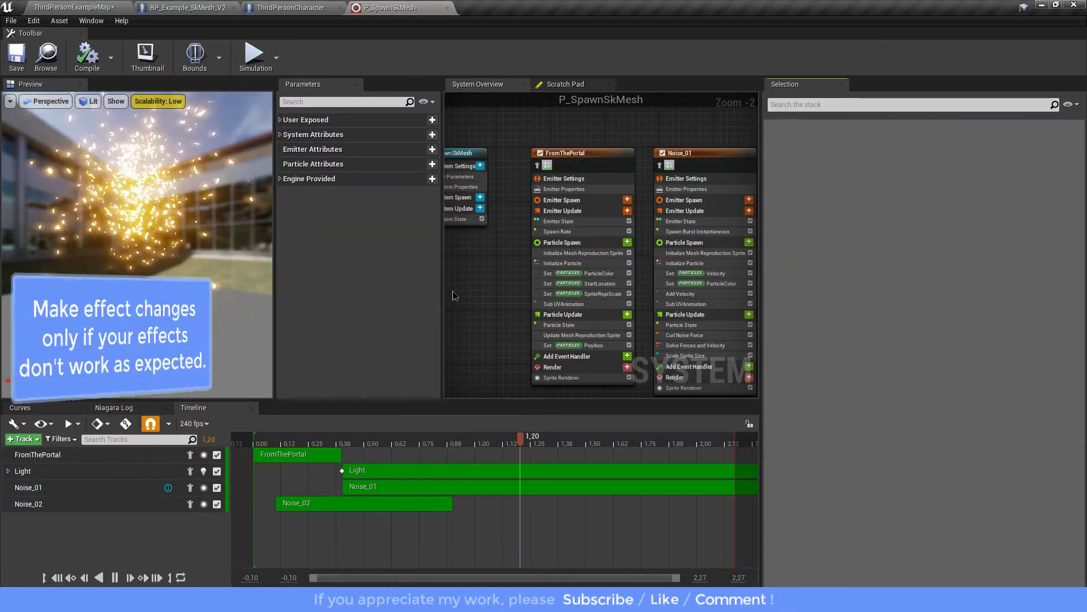
# Set Whole Mesh LOD to 0 on the FromThePortal and Noise_01 mesh reproduction modules
pyautogui.scroll(-1, 490, 276)
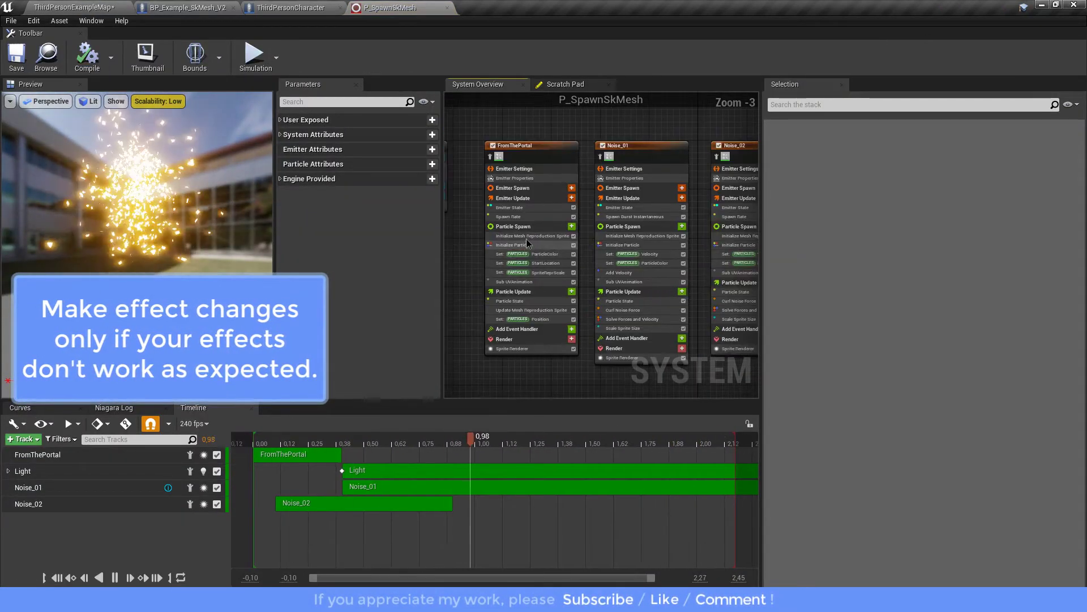
pyautogui.click(527, 237)
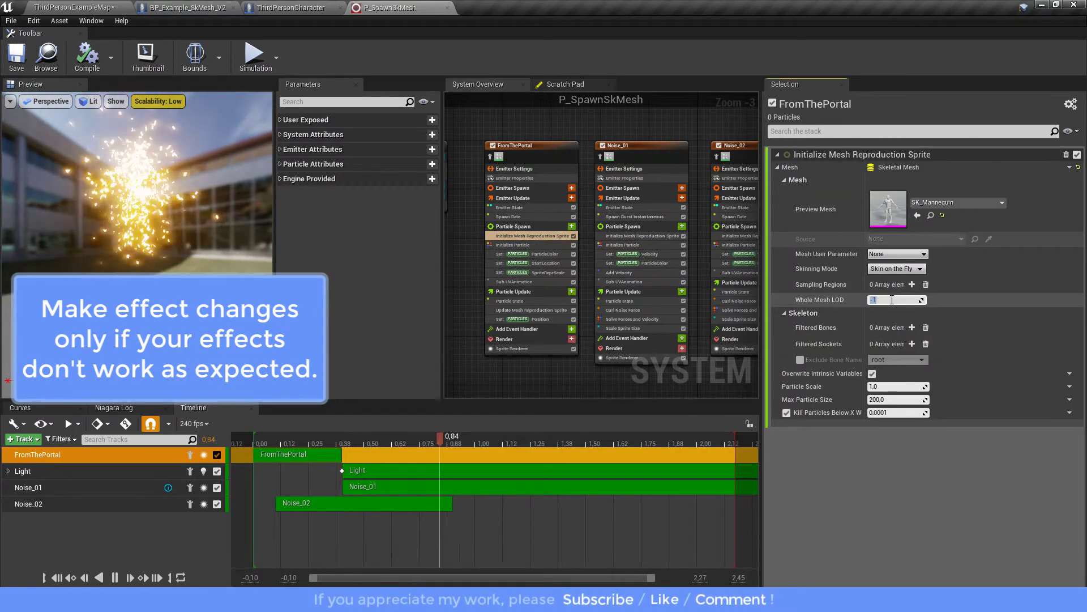
pyautogui.click(552, 302)
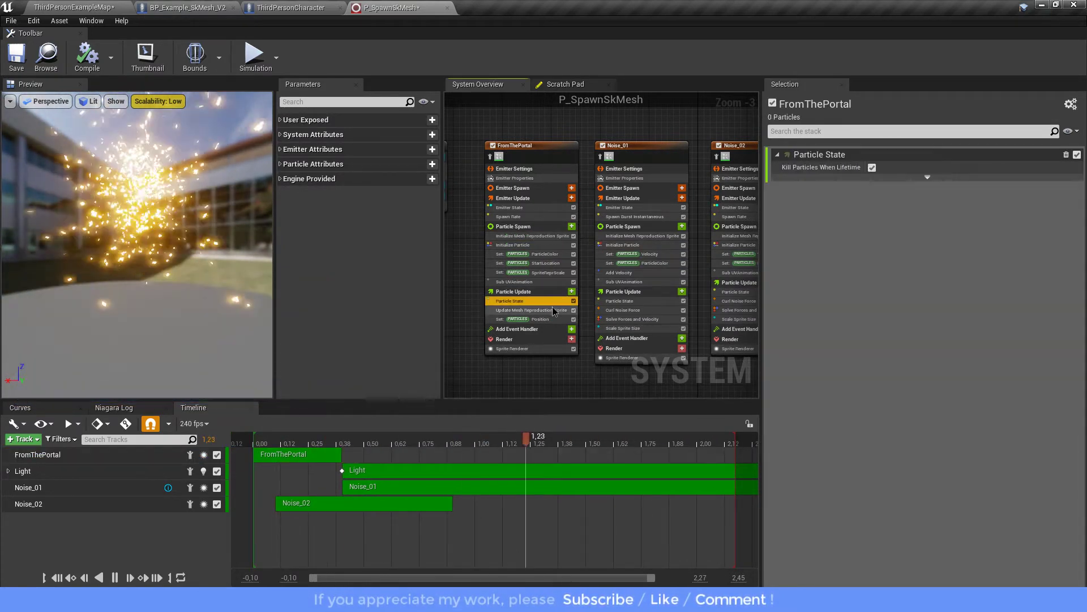
pyautogui.click(553, 309)
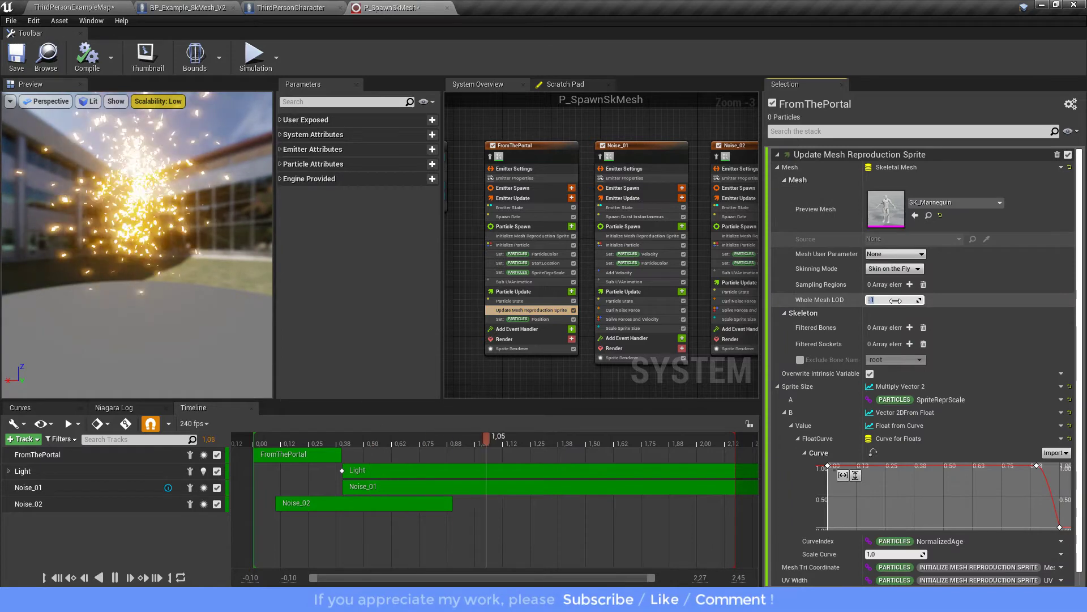
pyautogui.write('0')
pyautogui.press('Return')
pyautogui.click(642, 235)
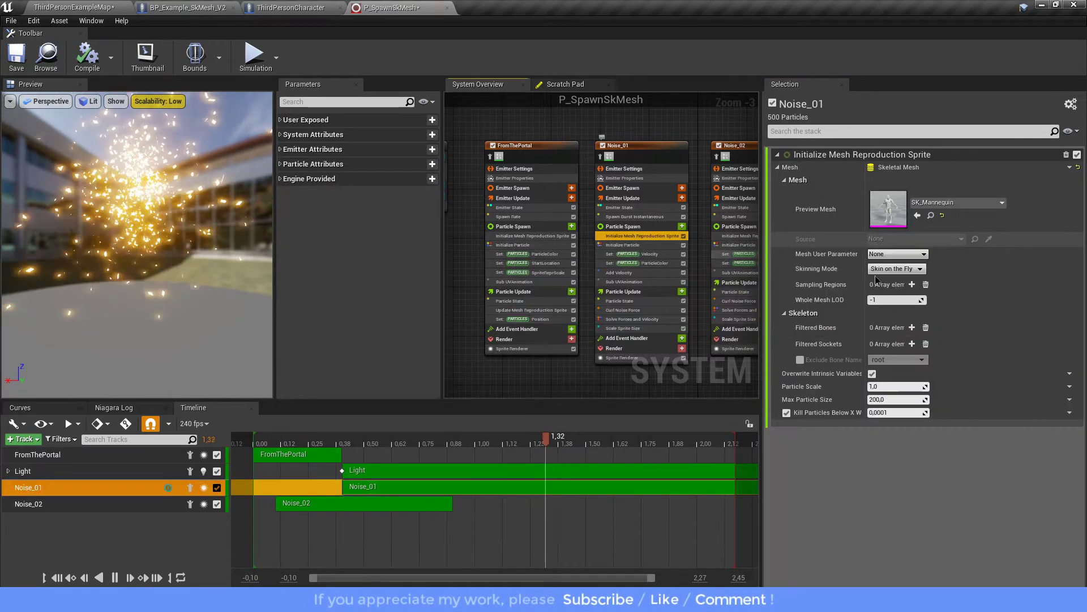
pyautogui.click(905, 301)
pyautogui.write('0')
pyautogui.press('Return')
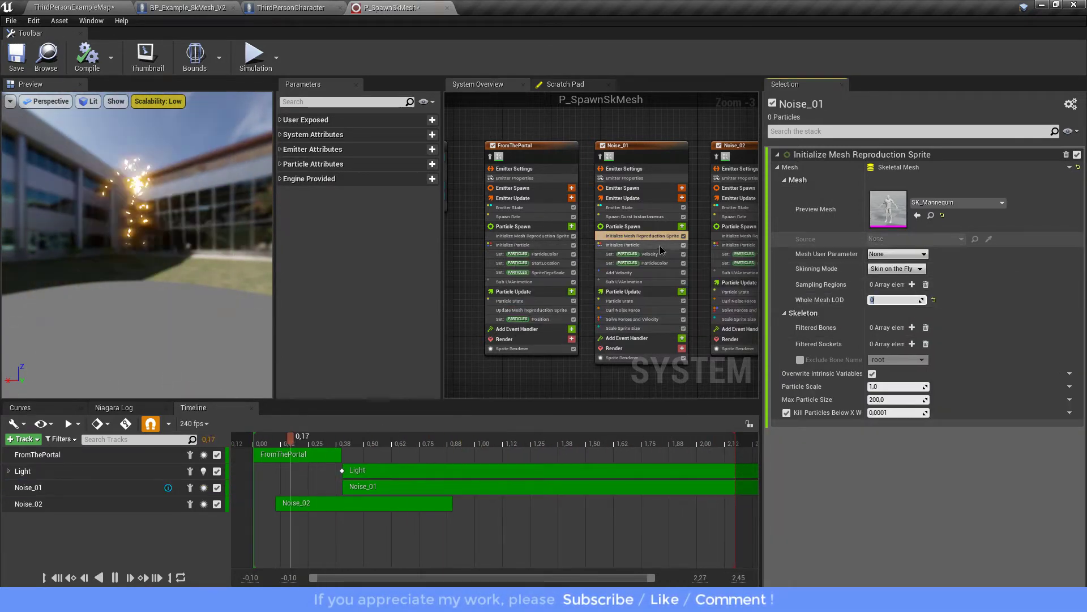
# Set Noise_02's Whole Mesh LOD to 0, save P_SpawnSkMesh, and return to the level
pyautogui.moveTo(674, 380); pyautogui.dragTo(559, 386, button='right')
pyautogui.click(643, 242)
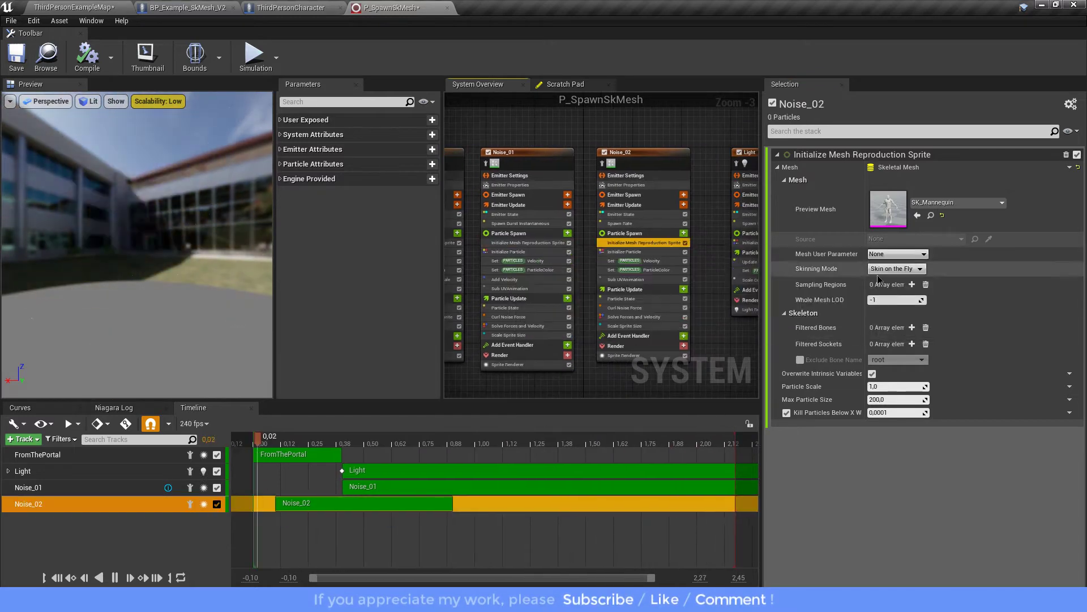
pyautogui.write('0')
pyautogui.press('Return')
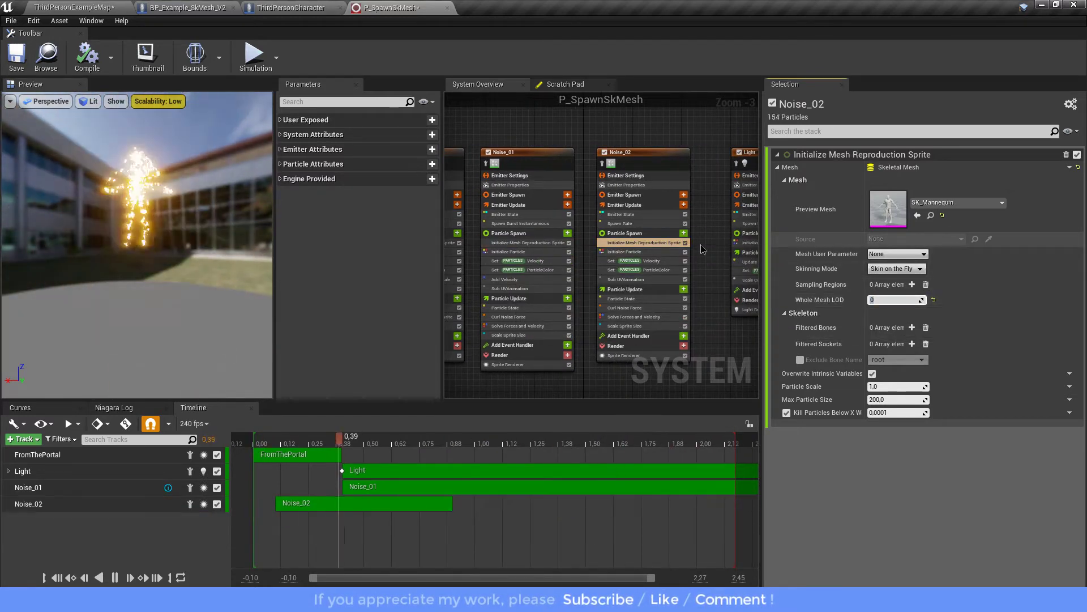
pyautogui.moveTo(756, 252); pyautogui.dragTo(654, 257, button='right')
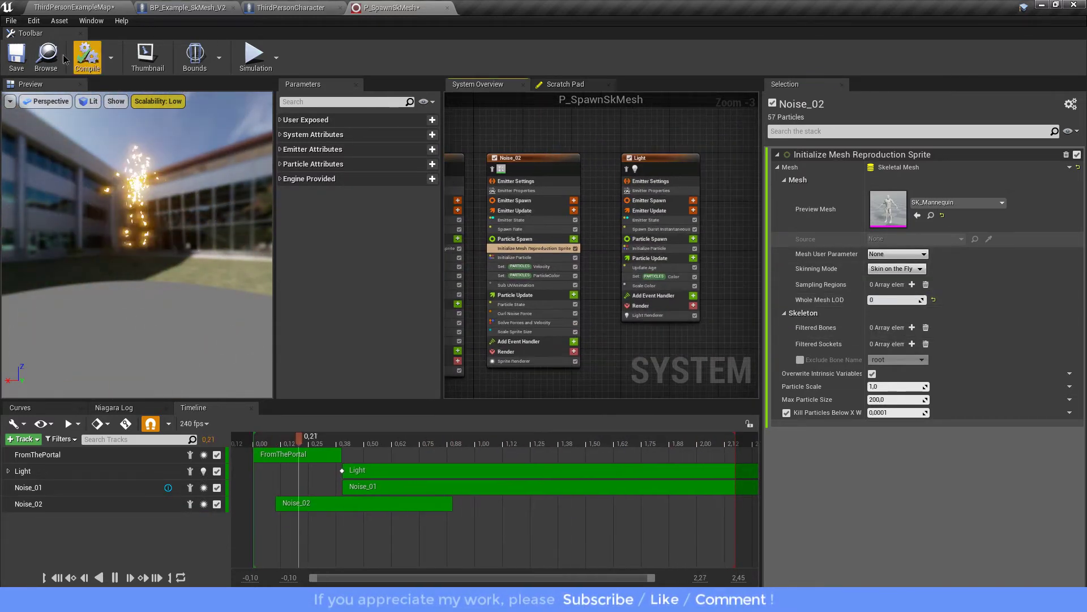
pyautogui.click(16, 56)
pyautogui.click(78, 10)
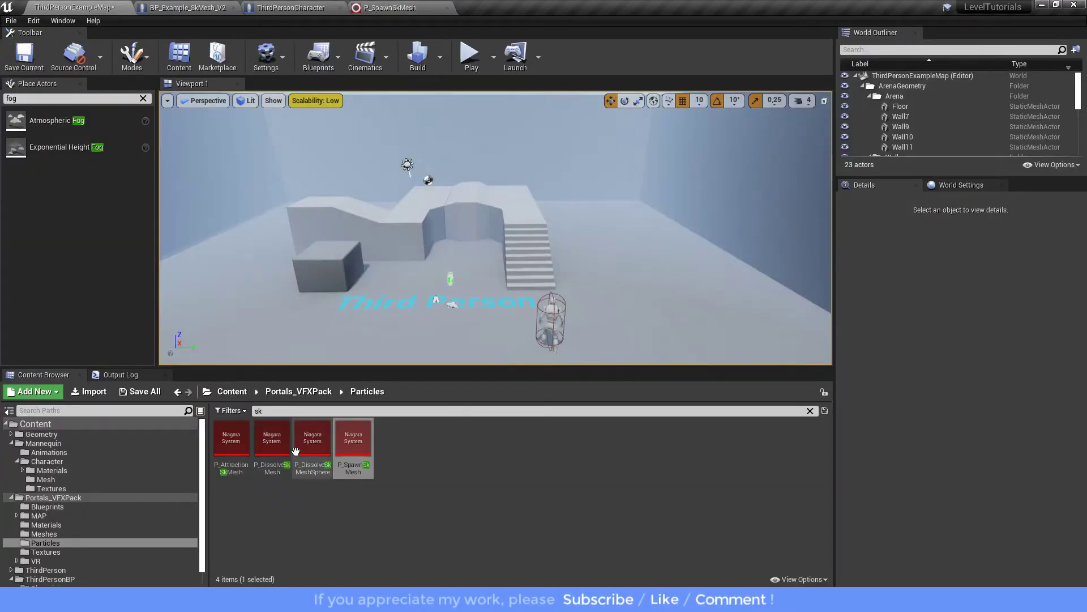
# In P_DissolveSkMeshSphere set Totheportal's Whole Mesh LOD to 0 and save the system
pyautogui.doubleClick(312, 445)
pyautogui.scroll(2, 553, 295)
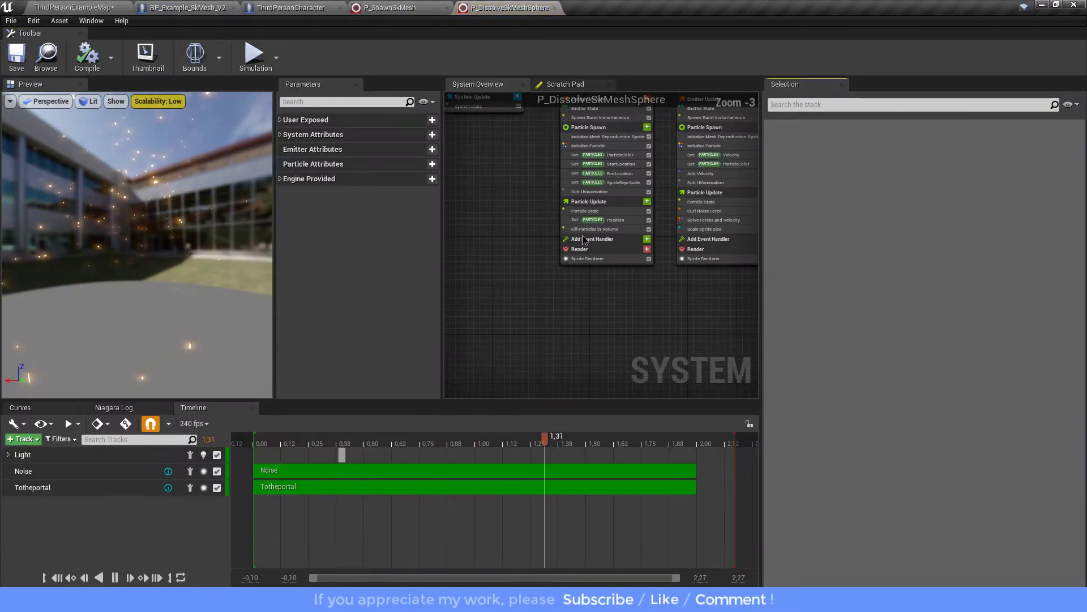
pyautogui.click(615, 136)
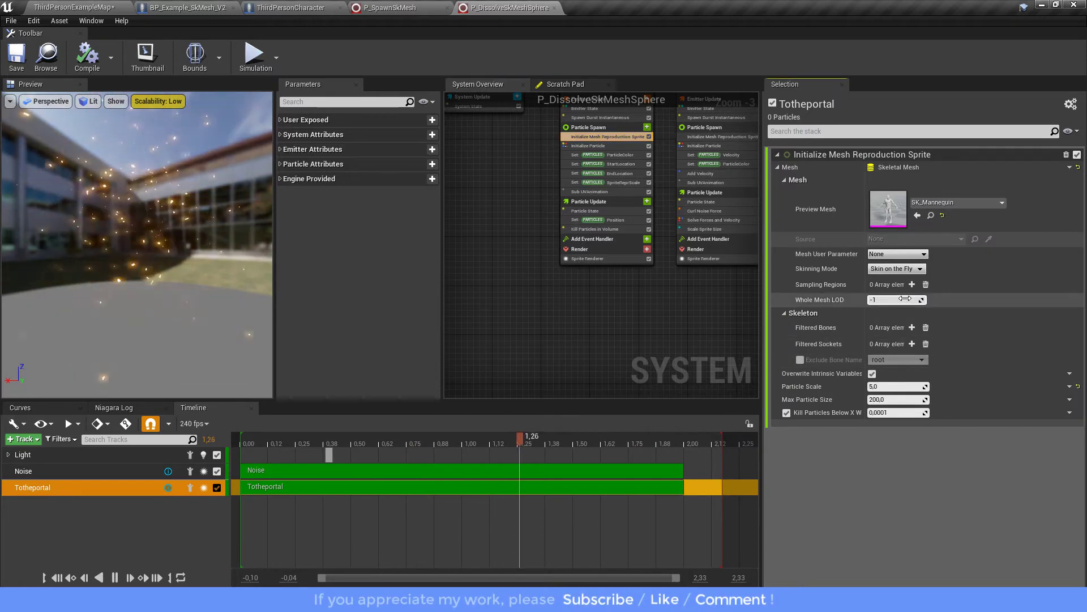
pyautogui.write('0')
pyautogui.press('Return')
pyautogui.moveTo(697, 124); pyautogui.dragTo(531, 216, button='right')
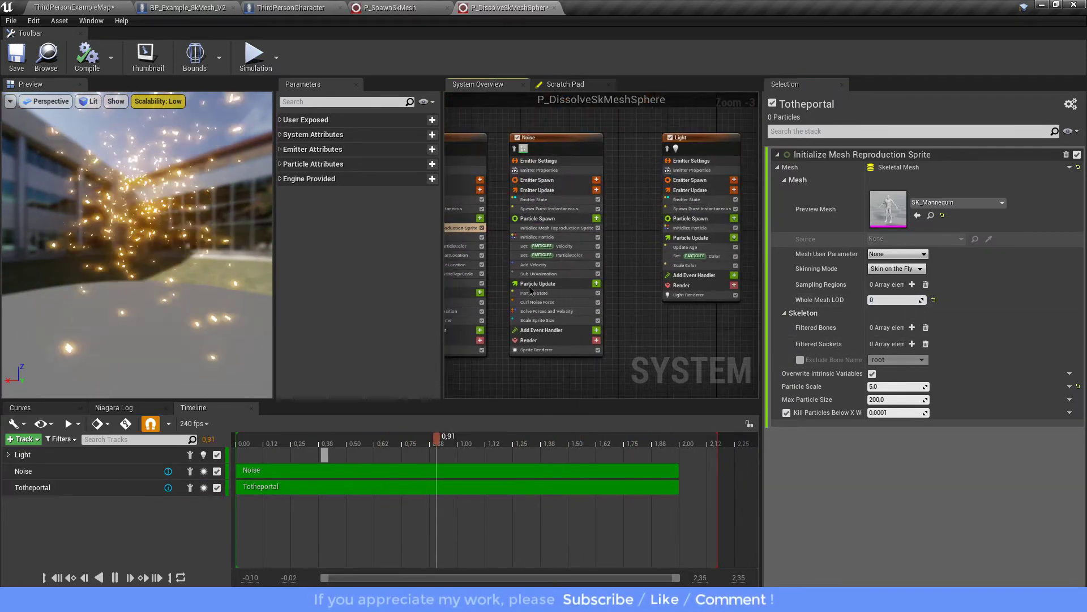
pyautogui.click(531, 227)
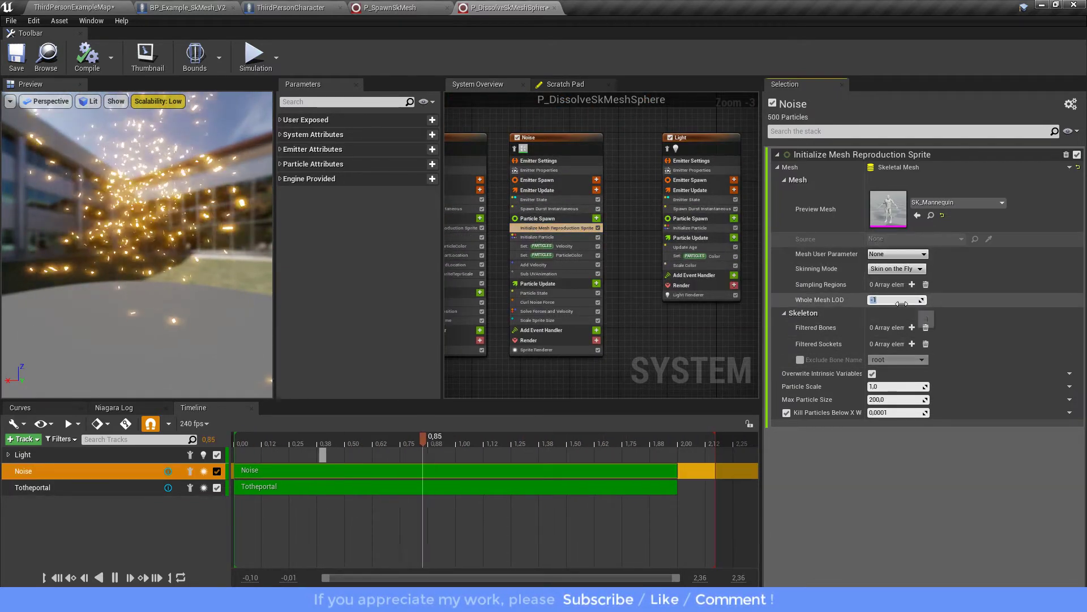
pyautogui.moveTo(657, 393)
pyautogui.mouseDown(button='right')
pyautogui.moveTo(570, 369)
pyautogui.moveTo(759, 369)
pyautogui.moveTo(606, 370)
pyautogui.mouseUp(button='right')
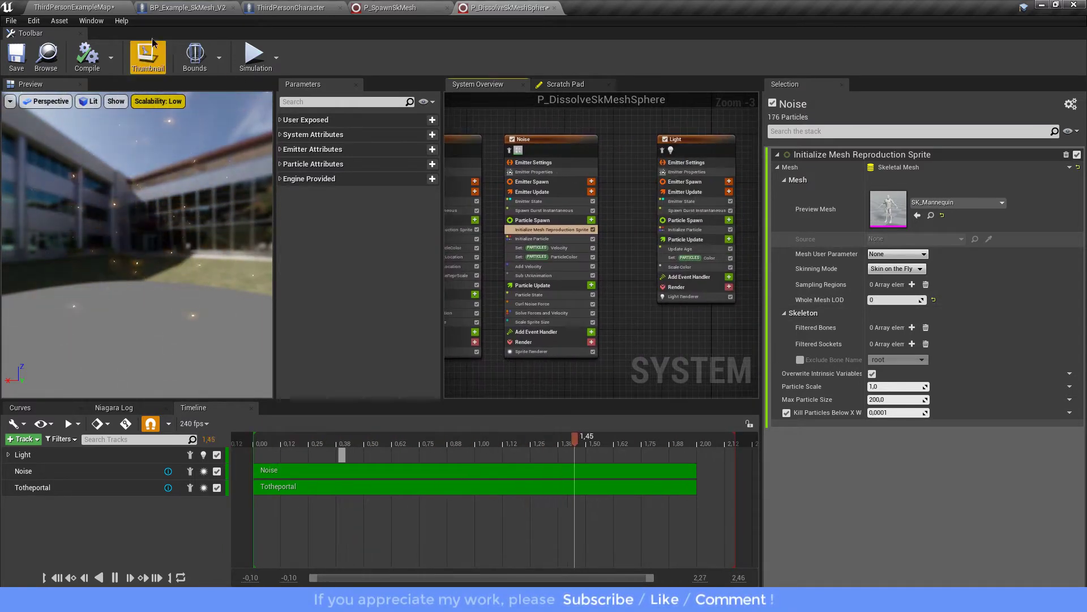
pyautogui.click(16, 57)
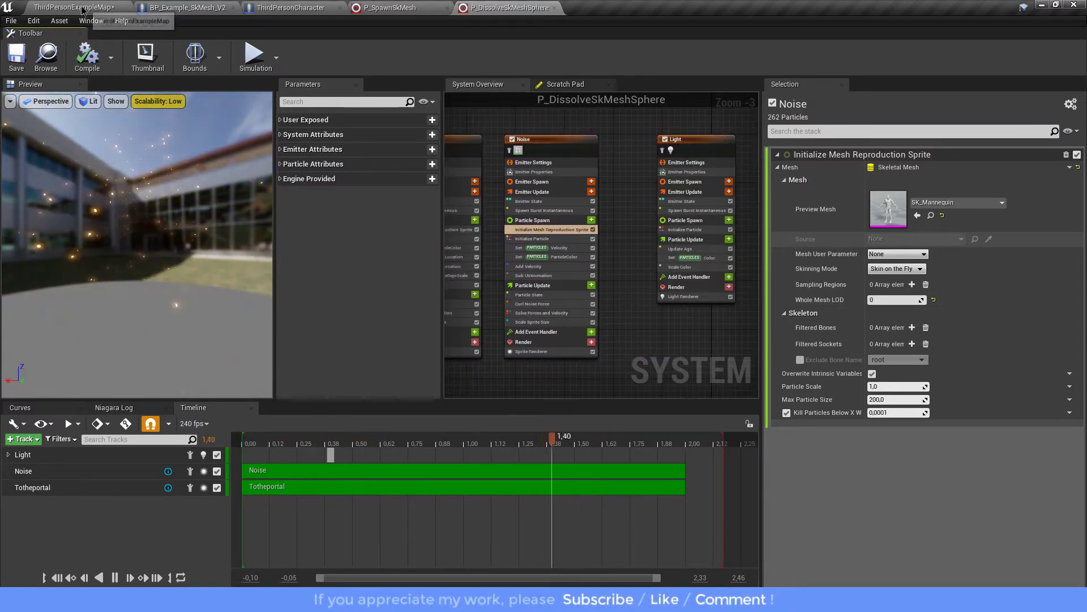
pyautogui.click(74, 7)
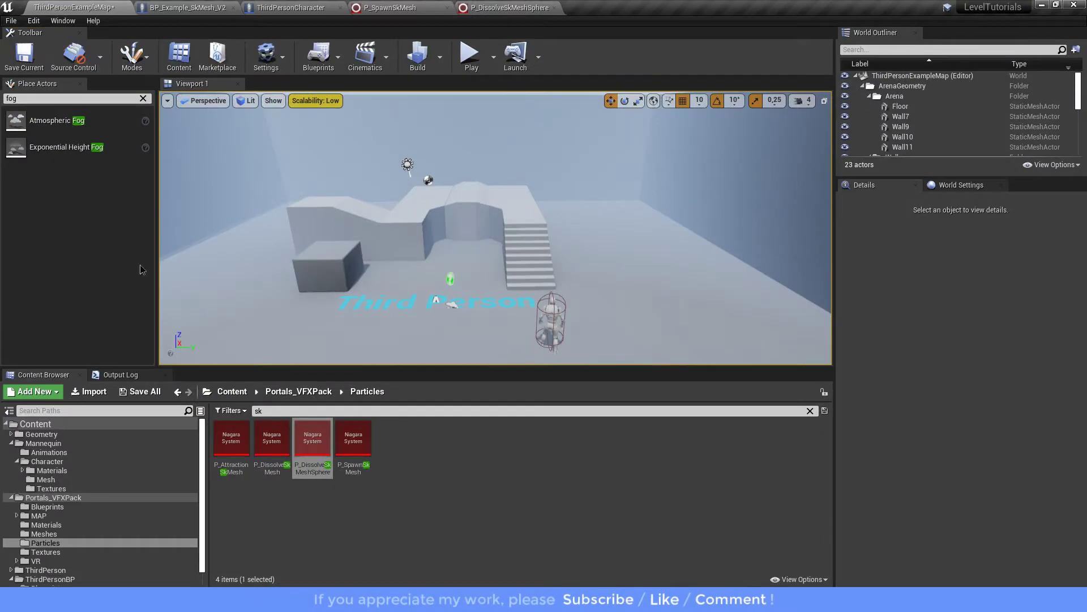
# In P_DissolveSkMesh set the Noise emitter's Whole Mesh LOD to 0
pyautogui.doubleClick(272, 442)
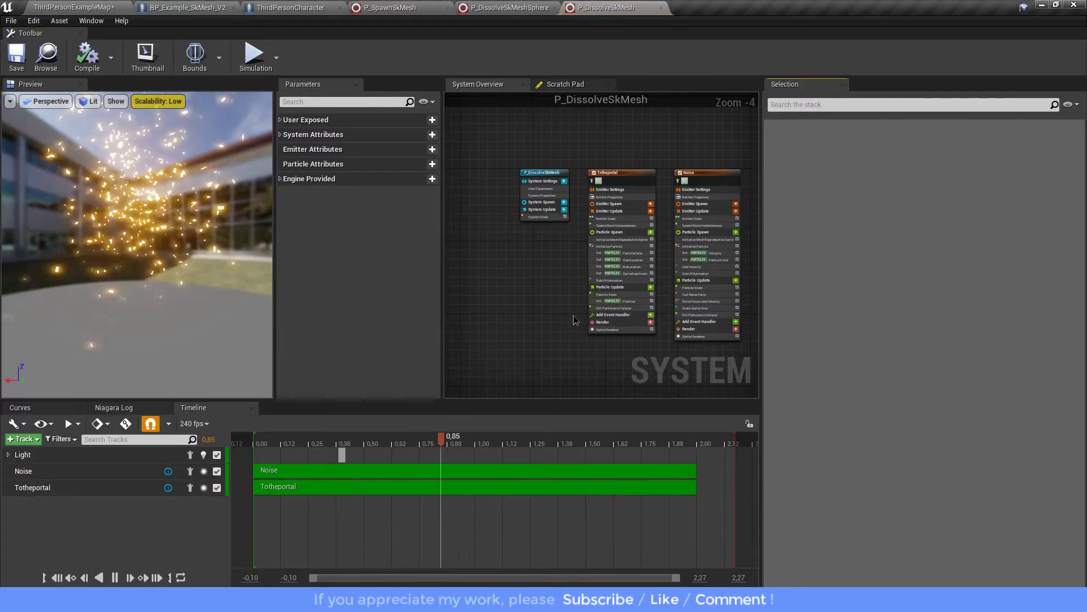
pyautogui.moveTo(638, 244); pyautogui.dragTo(537, 202, button='right')
pyautogui.click(536, 202)
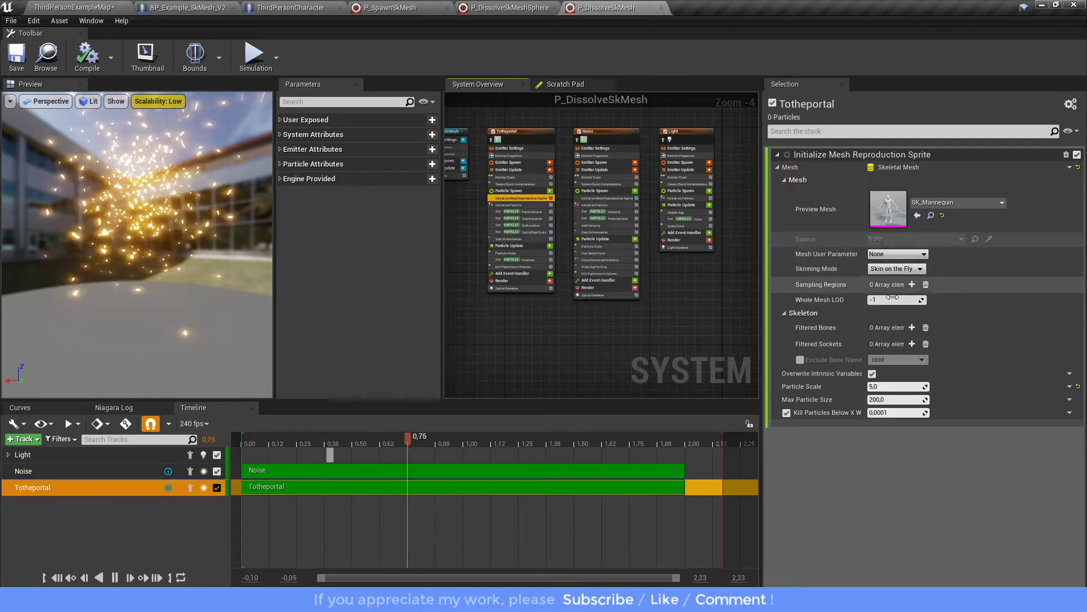
pyautogui.click(580, 198)
pyautogui.write('0')
pyautogui.press('Return')
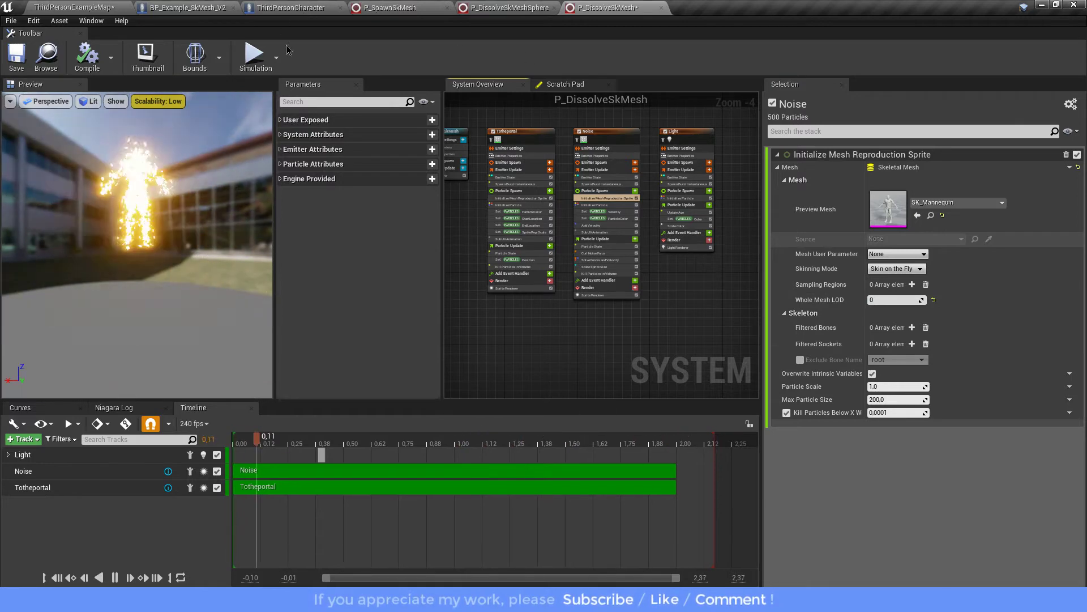
# Close the P_DissolveSkMesh, P_DissolveSkMeshSphere, P_SpawnSkMesh and ThirdPersonCharacter editor tabs
pyautogui.click(661, 7)
pyautogui.click(554, 7)
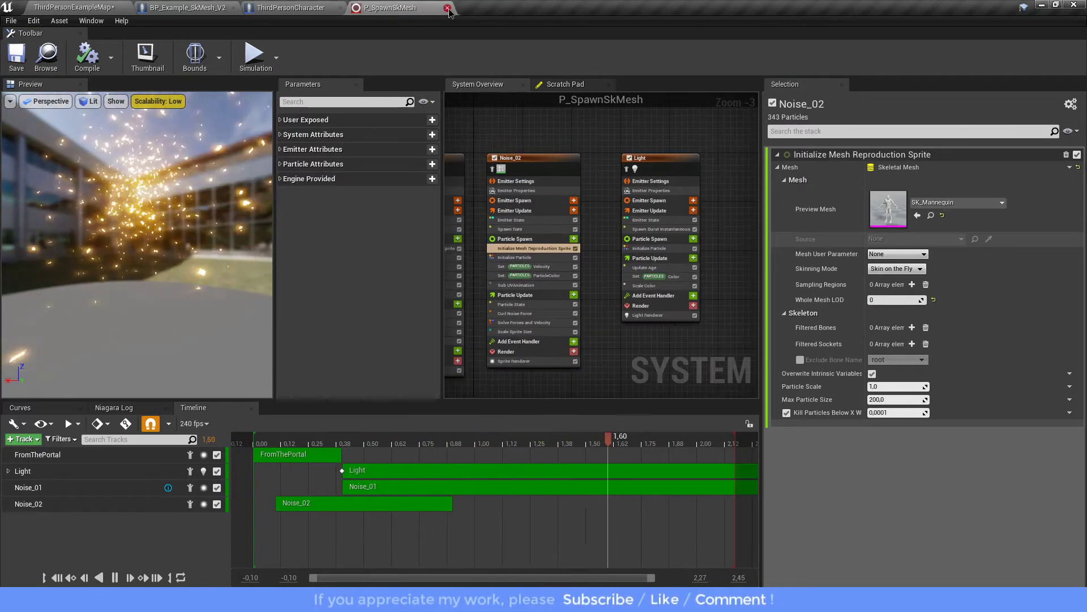
pyautogui.click(447, 8)
pyautogui.click(340, 8)
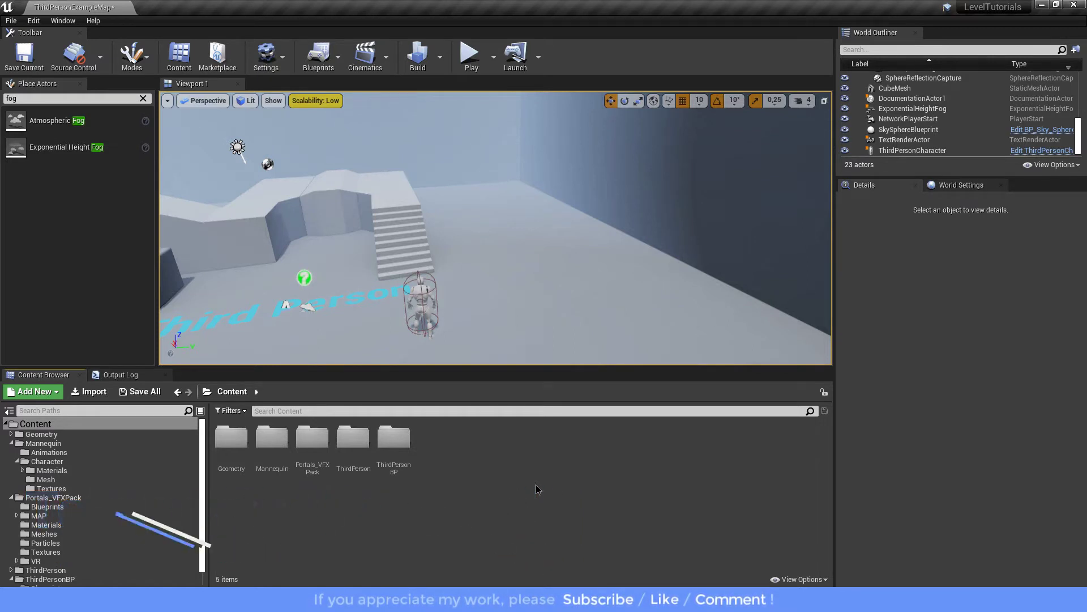
# Browse ThirdPersonBP Maps, then open the Portals_VFXPack Blueprints folder to BP_Level_Ellipse_Portal
pyautogui.scroll(-1, 83, 575)
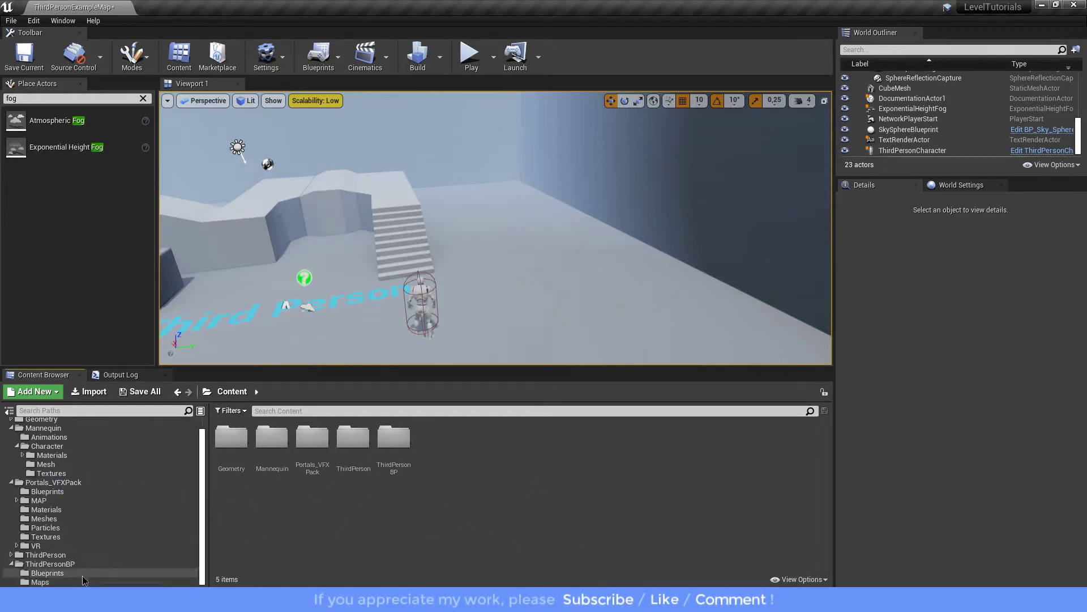
pyautogui.click(57, 580)
pyautogui.click(329, 437)
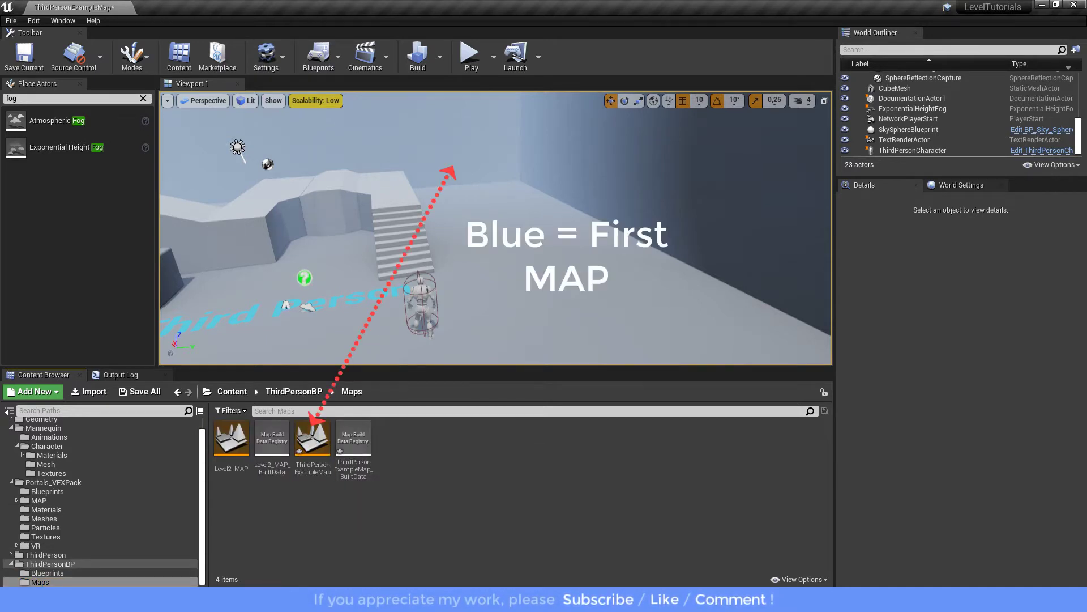
pyautogui.click(39, 492)
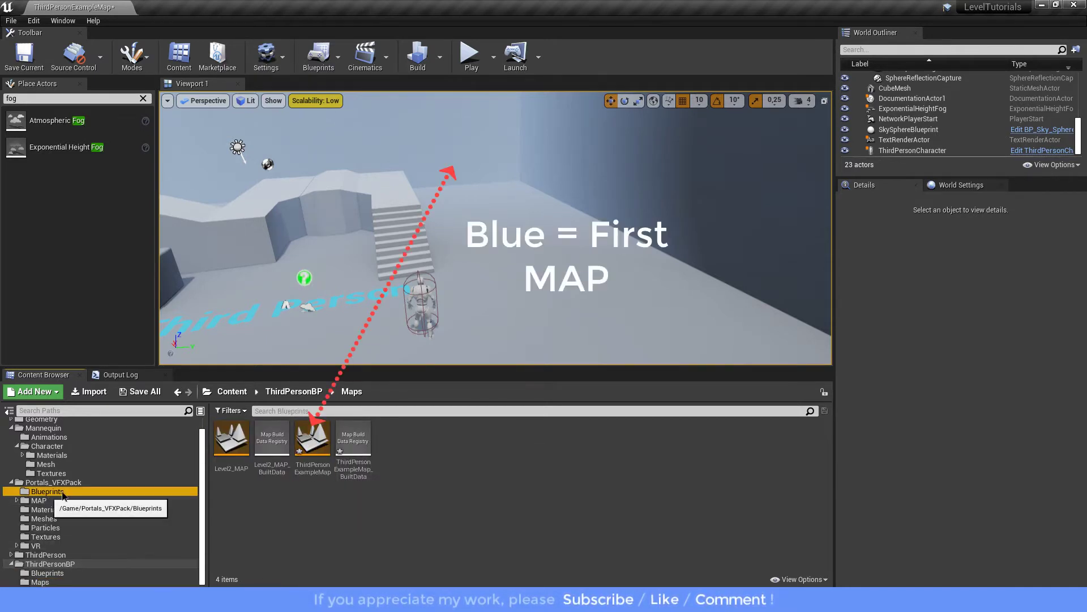
pyautogui.click(353, 499)
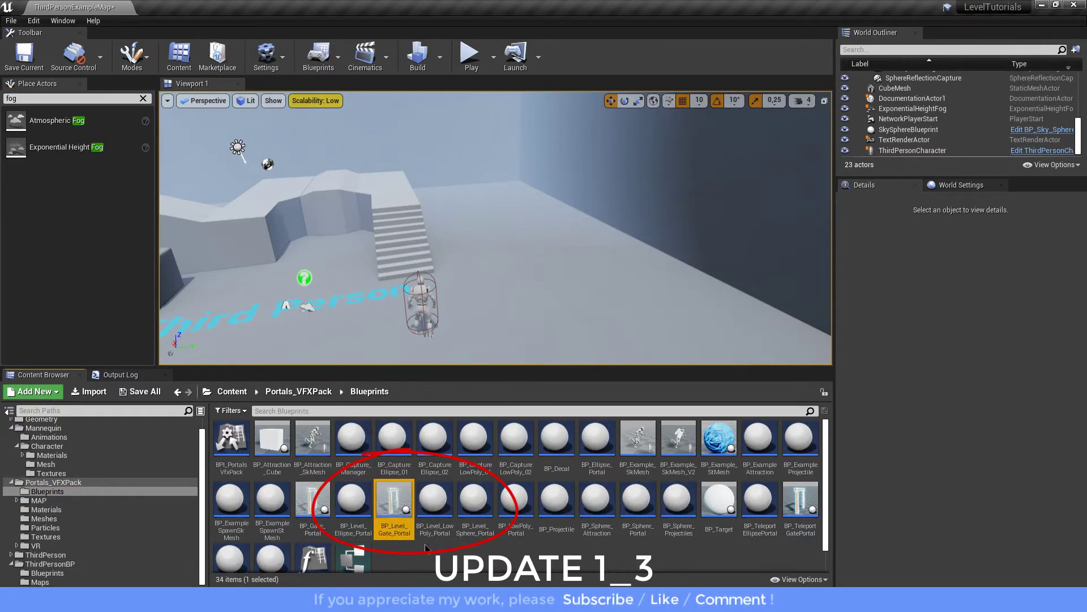
# Drag BP_Level_LowPoly_Portal into the level and rotate it upright facing the room
pyautogui.click(458, 563)
pyautogui.click(474, 501)
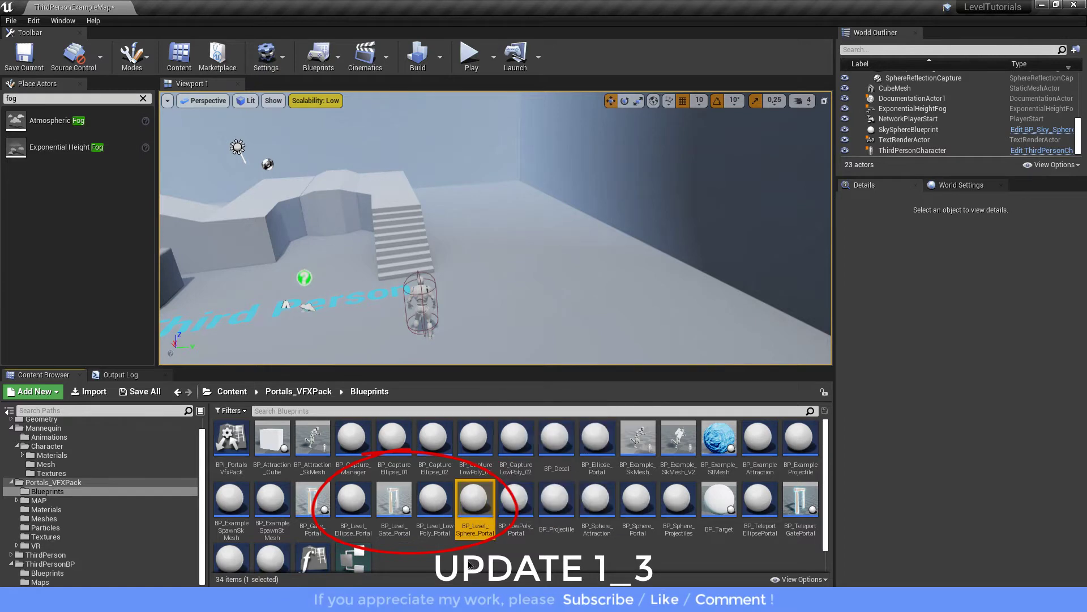
pyautogui.click(426, 517)
pyautogui.moveTo(425, 517); pyautogui.dragTo(697, 230)
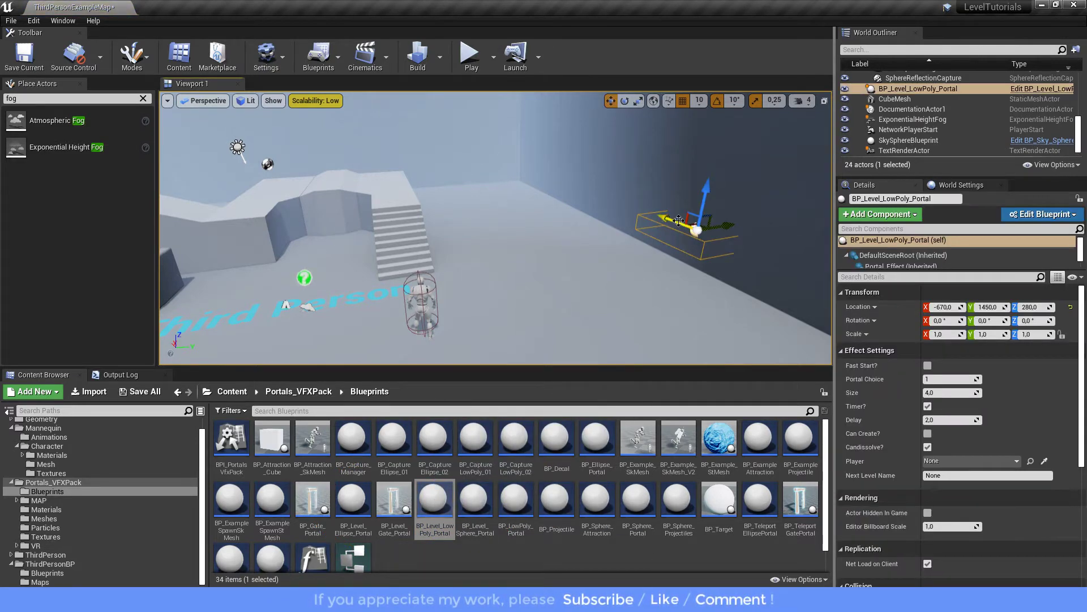
pyautogui.click(624, 101)
pyautogui.moveTo(741, 195); pyautogui.dragTo(708, 227)
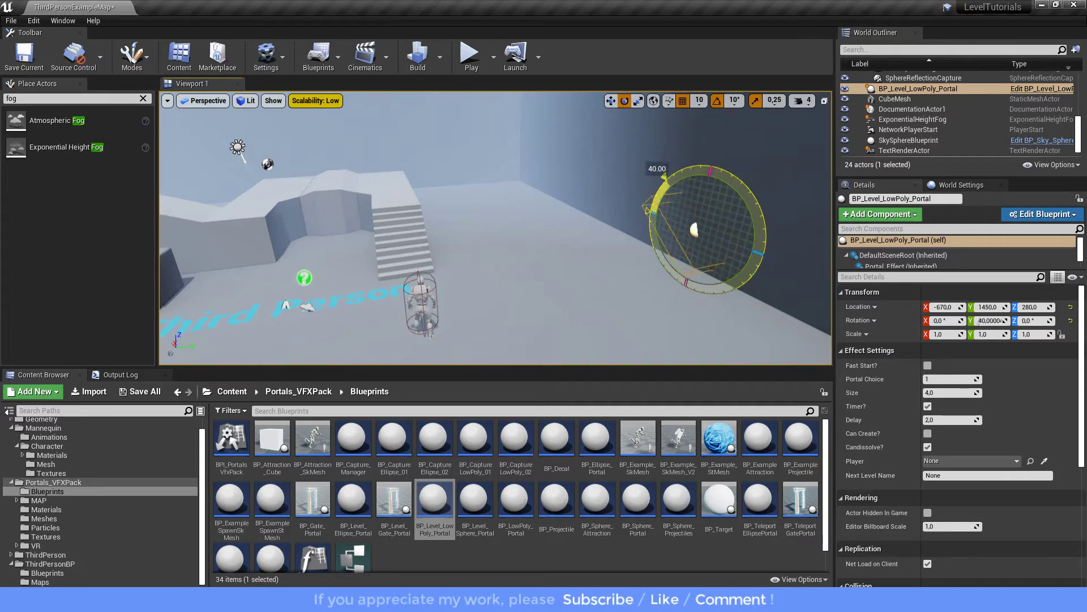
pyautogui.moveTo(669, 175); pyautogui.dragTo(708, 238)
pyautogui.moveTo(765, 215); pyautogui.dragTo(736, 170)
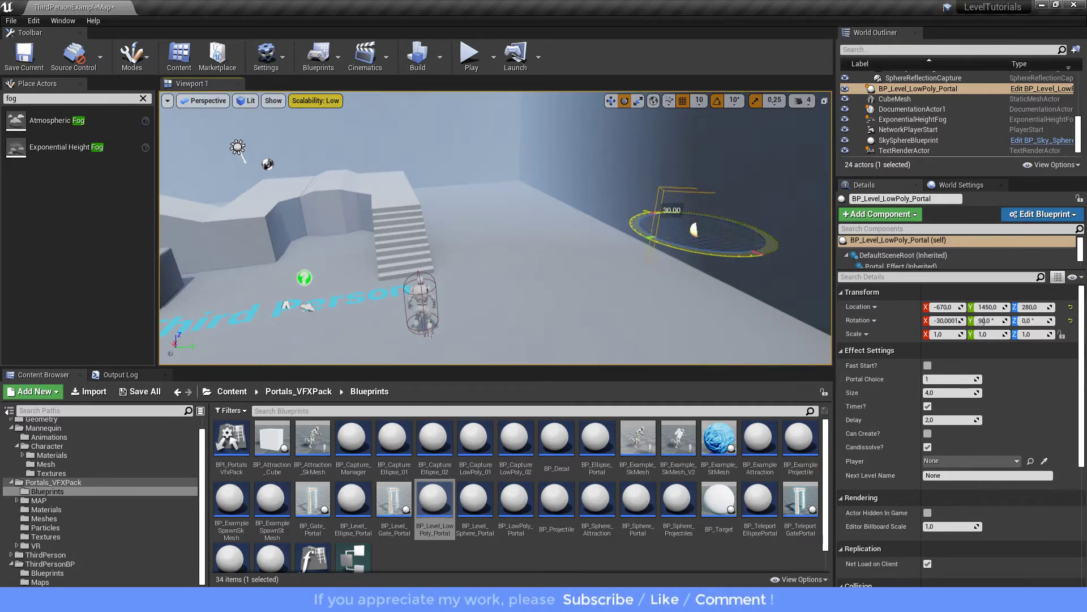
pyautogui.moveTo(743, 225); pyautogui.dragTo(743, 224)
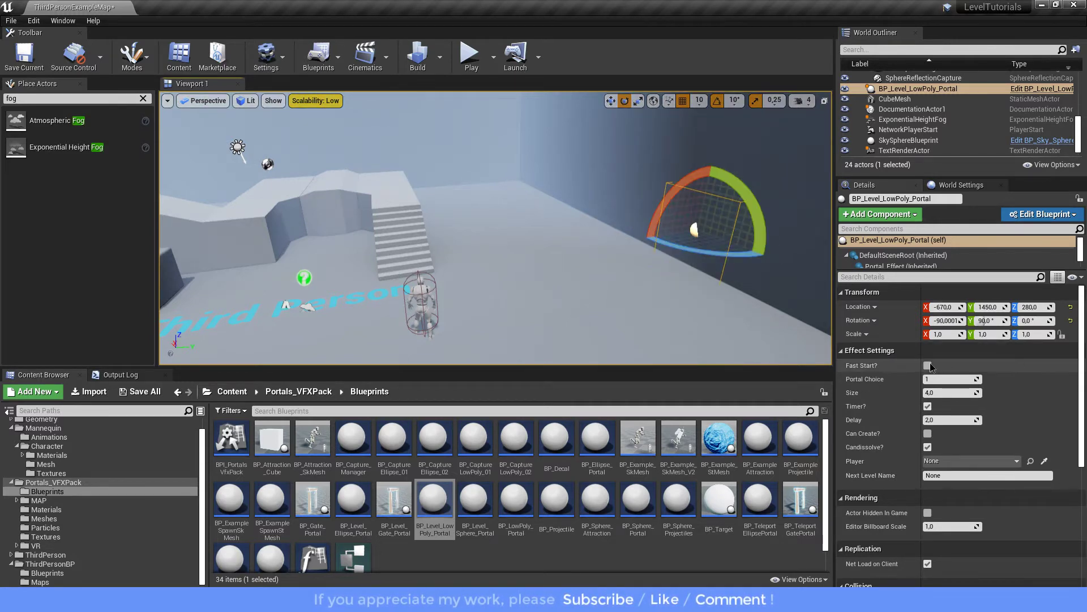
# Set the portal's Size to 3, enable Candissolve, and set Next Level Name to Level2_MAP
pyautogui.click(932, 391)
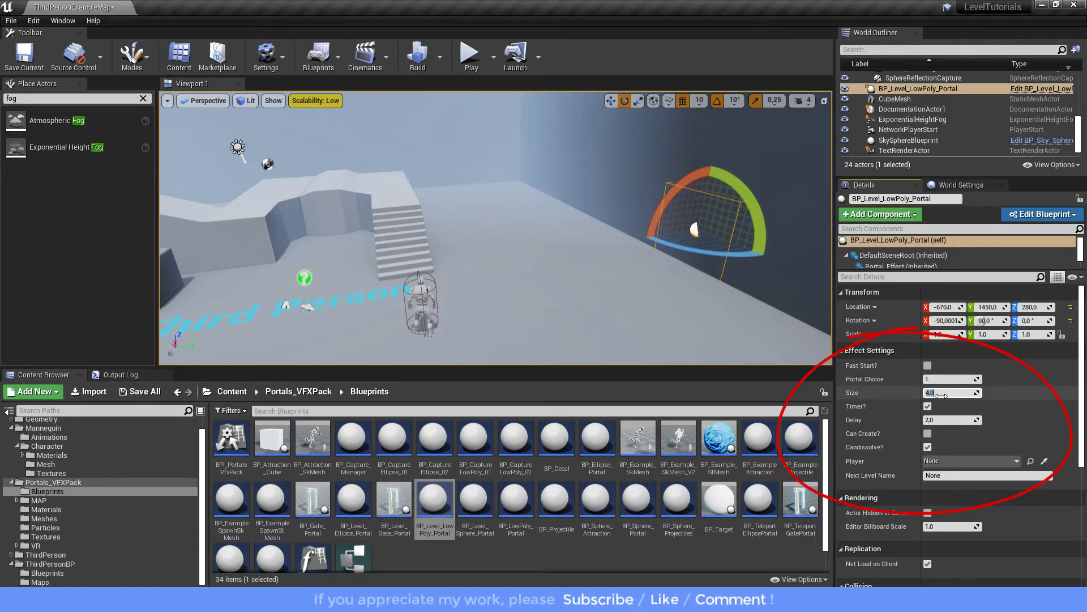
pyautogui.write('3')
pyautogui.press('Return')
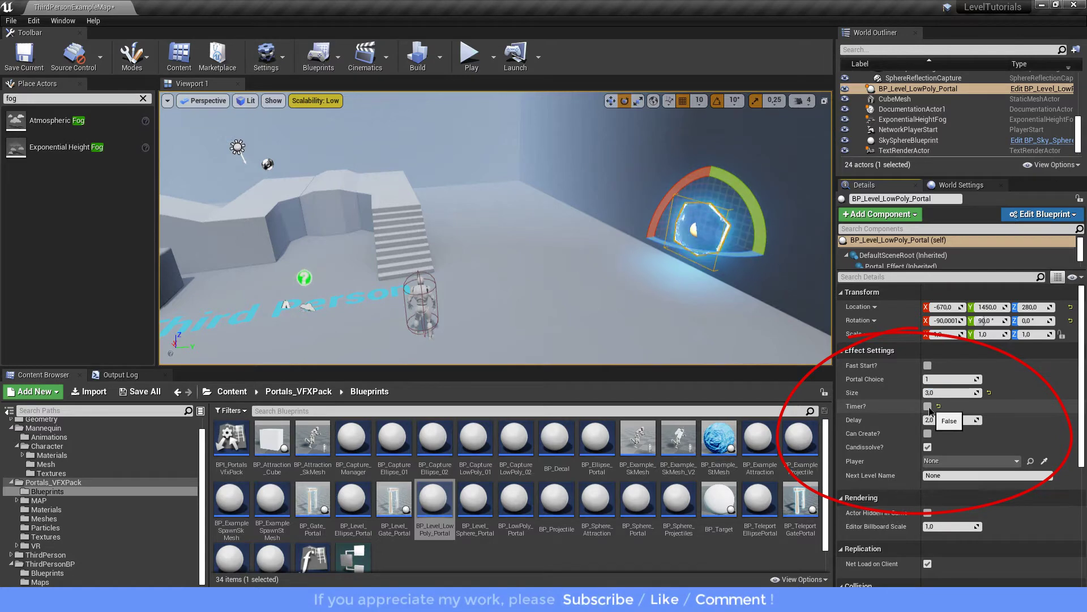
pyautogui.click(927, 446)
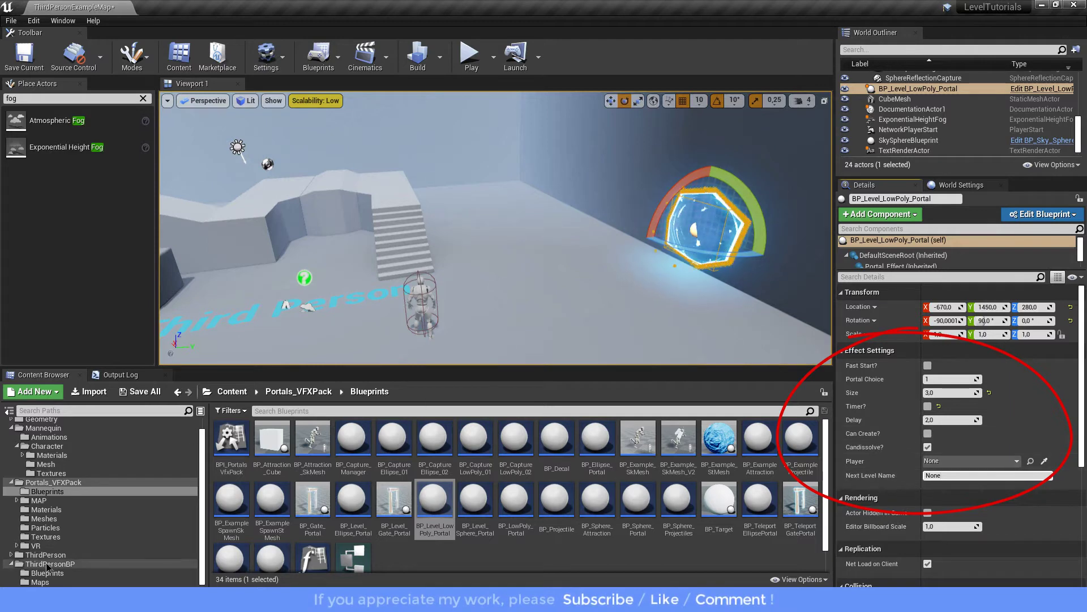
pyautogui.click(39, 581)
pyautogui.click(232, 470)
pyautogui.write('Level2_MAP')
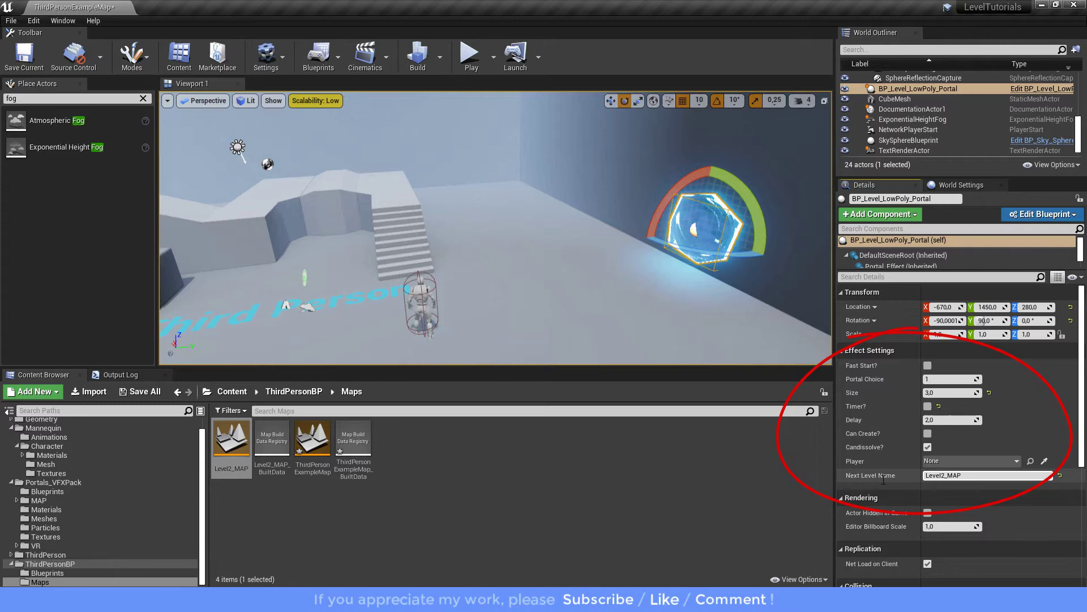
pyautogui.click(804, 478)
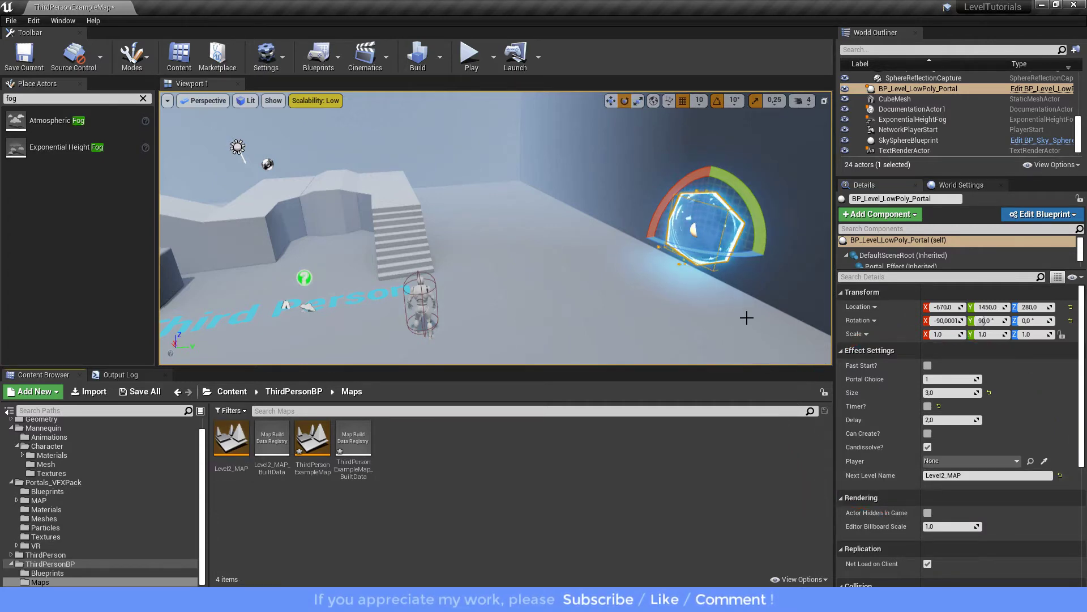
pyautogui.click(430, 293)
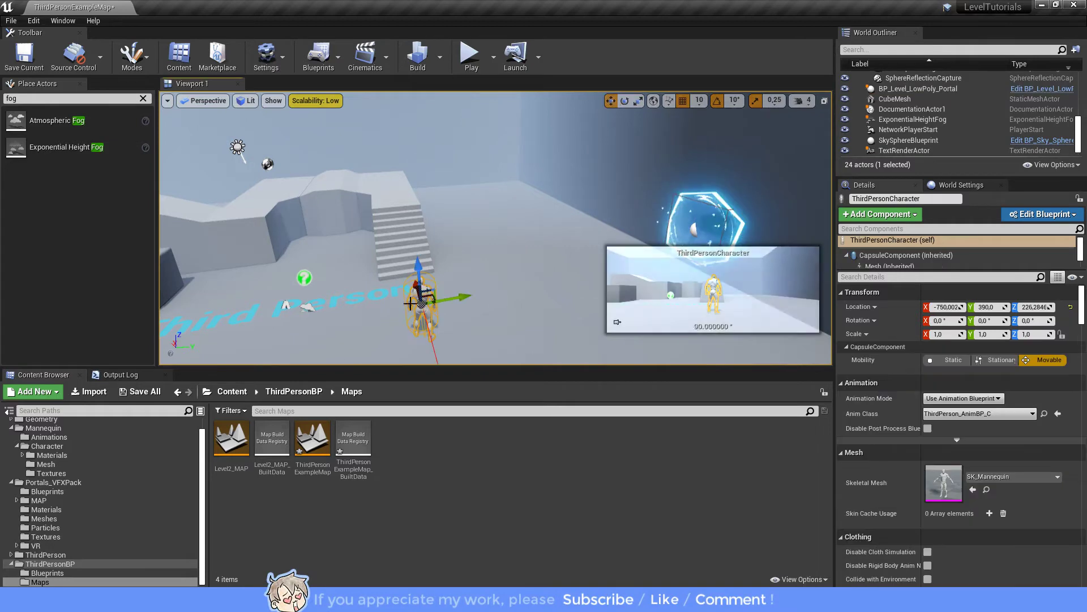
# Open the ThirdPersonCharacter blueprint and bring the Event Dissolve Mesh node into view
pyautogui.click(40, 574)
pyautogui.click(232, 439)
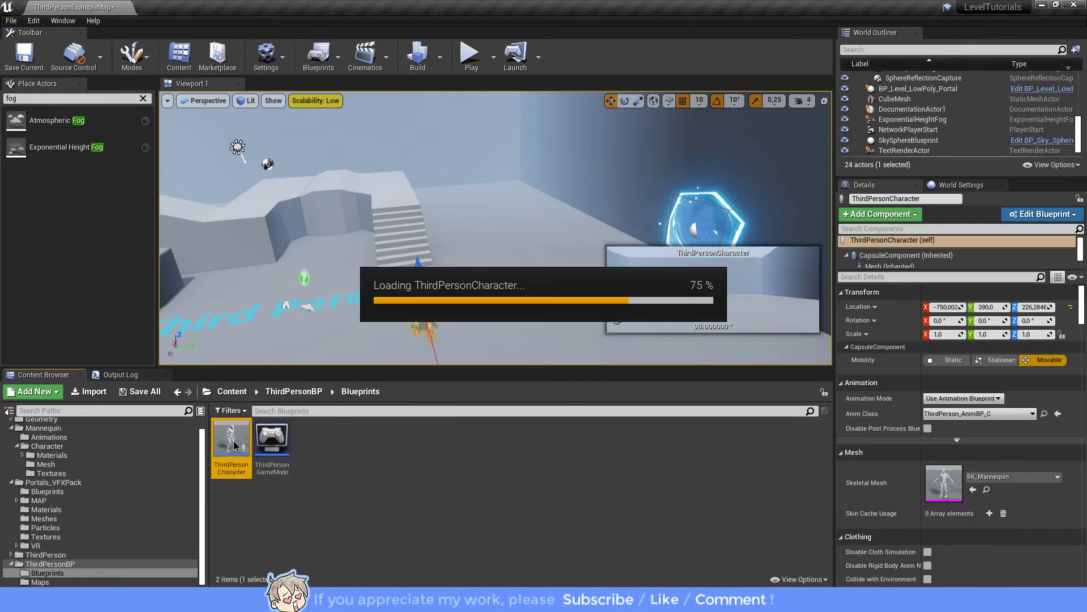
pyautogui.scroll(-2, 422, 424)
pyautogui.scroll(-2, 421, 424)
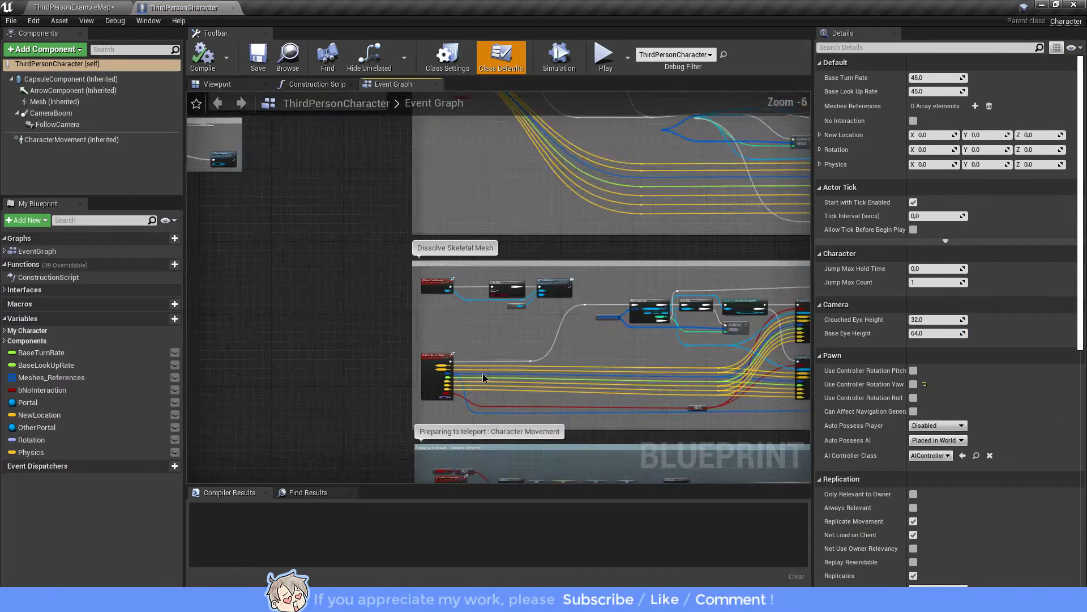
pyautogui.scroll(-2, 473, 414)
pyautogui.scroll(3, 473, 414)
pyautogui.moveTo(472, 414); pyautogui.dragTo(404, 197, button='right')
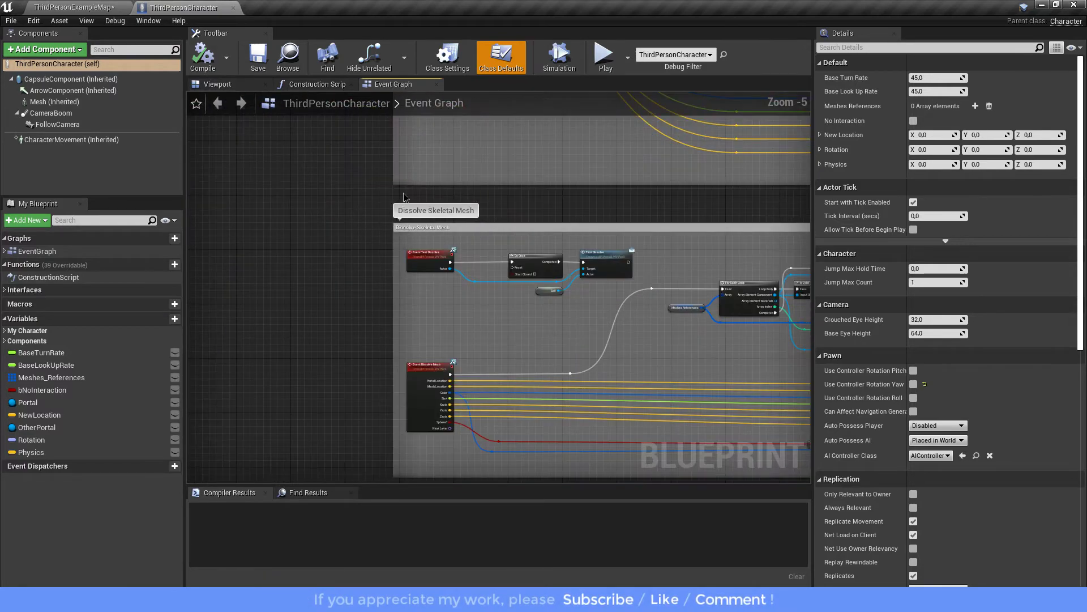
pyautogui.scroll(2, 445, 364)
pyautogui.moveTo(445, 364); pyautogui.dragTo(446, 286, button='right')
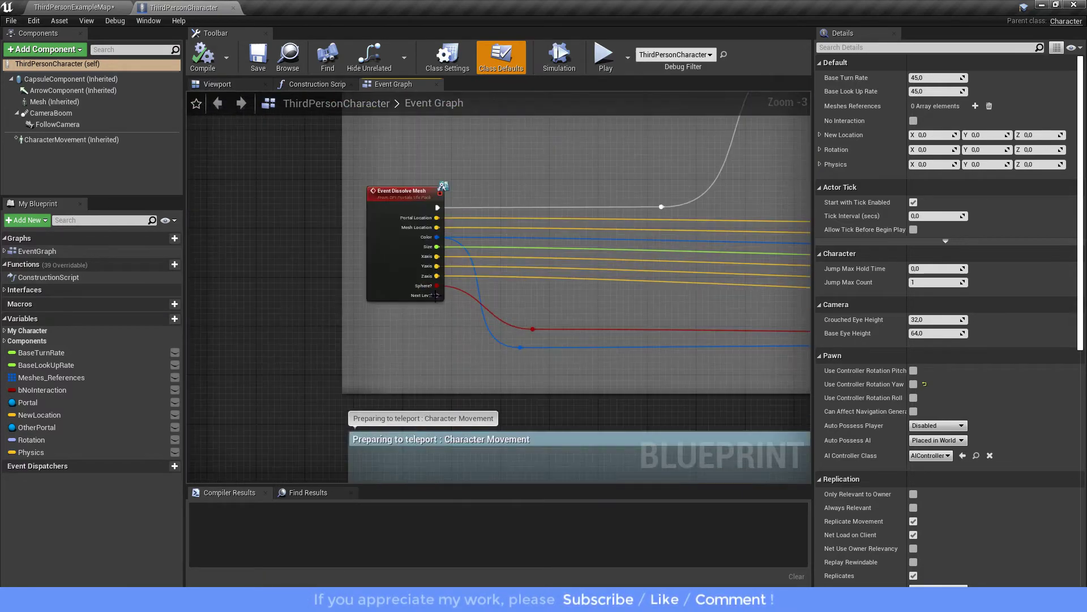
# Promote the Next Level pin to a variable named NextLevel and wire the event into its SET node
pyautogui.rightClick(440, 295)
pyautogui.click(467, 310)
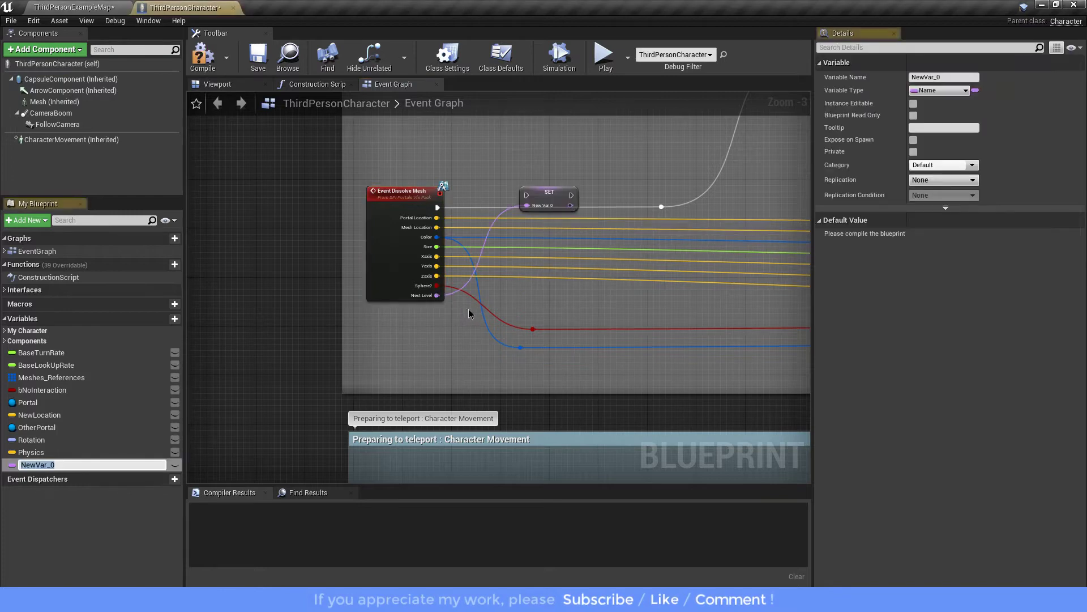
pyautogui.click(899, 72)
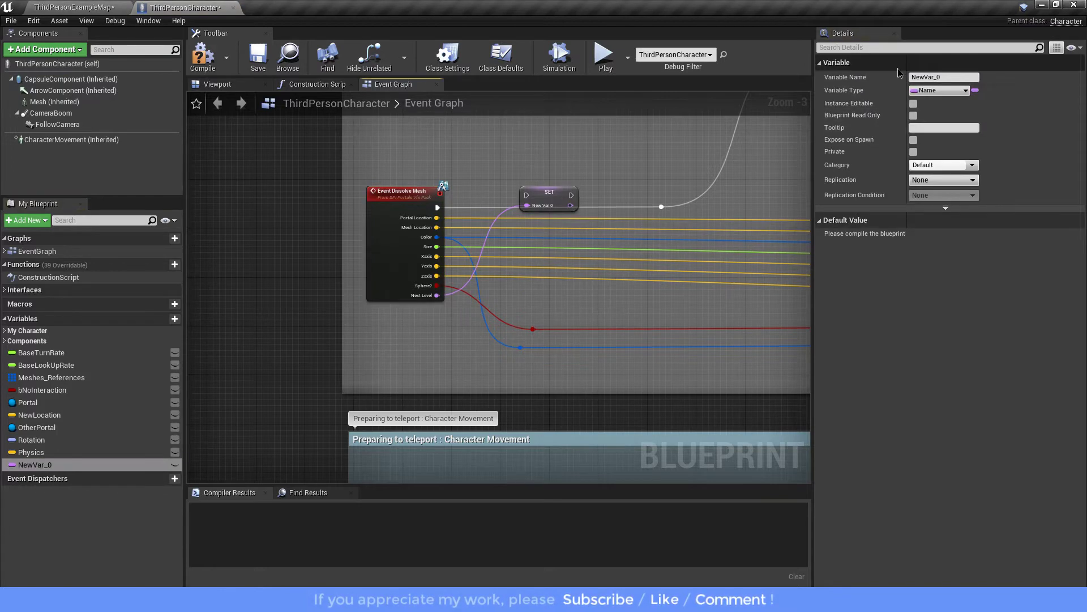
pyautogui.click(944, 77)
pyautogui.write('NextLevel')
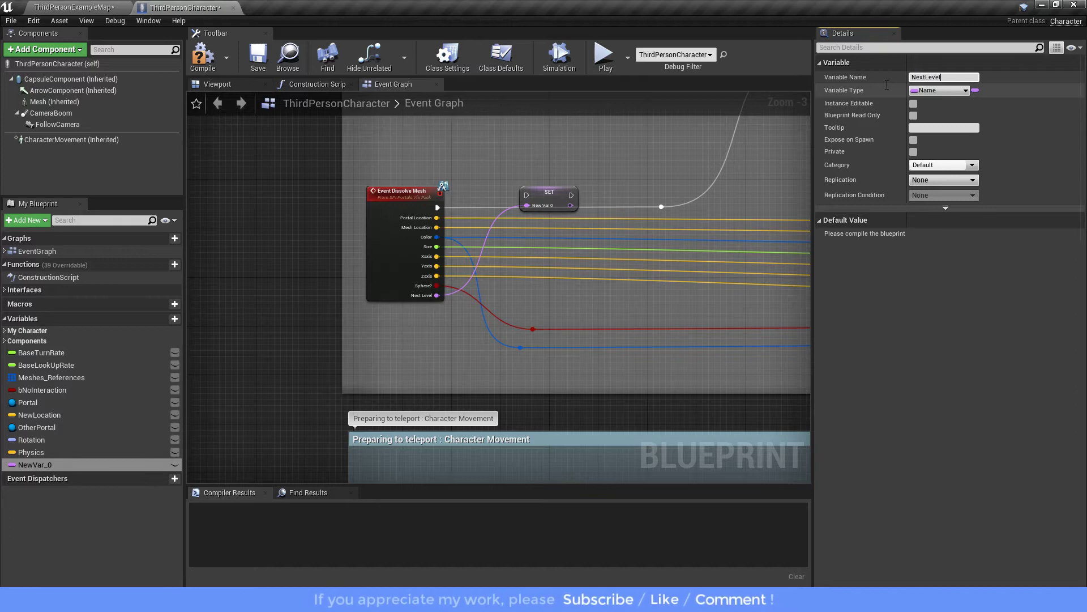
pyautogui.press('Return')
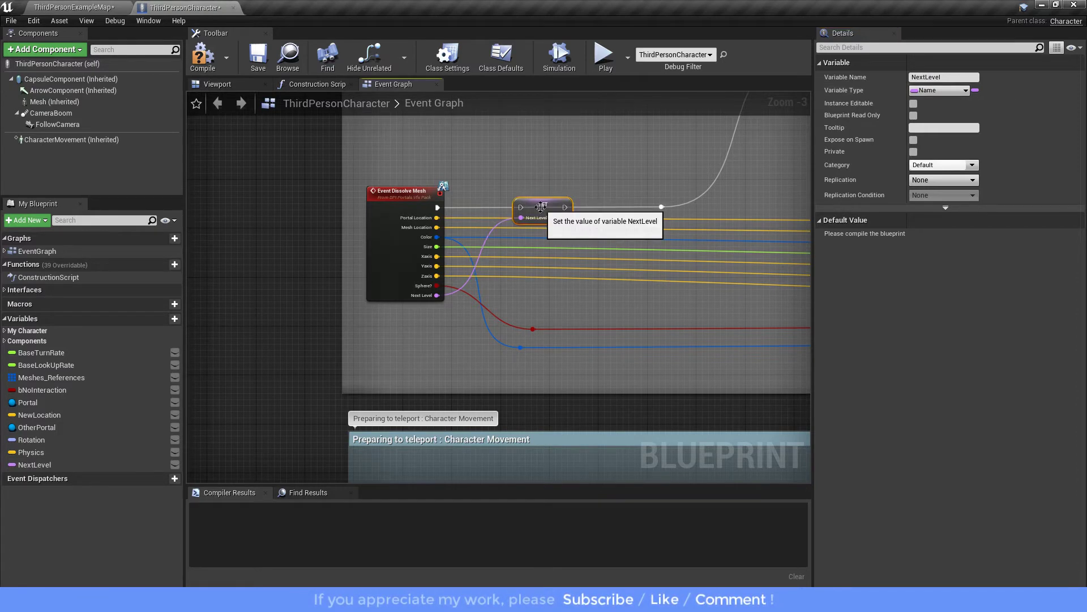
pyautogui.moveTo(437, 207); pyautogui.dragTo(647, 210)
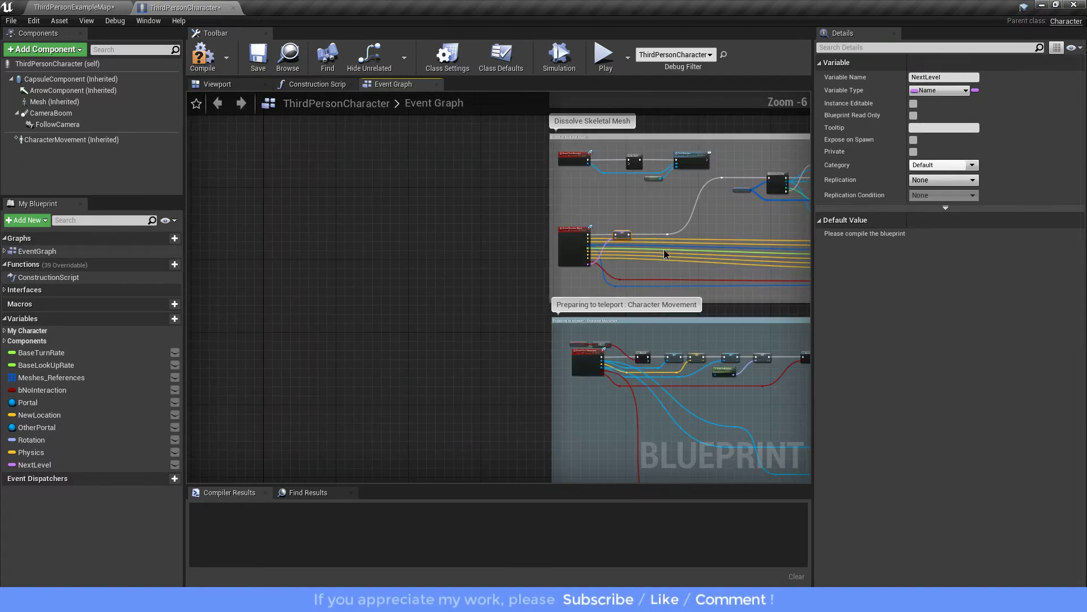
# Set the Delay duration to 1 and delete the DestroyActor node
pyautogui.click(688, 180)
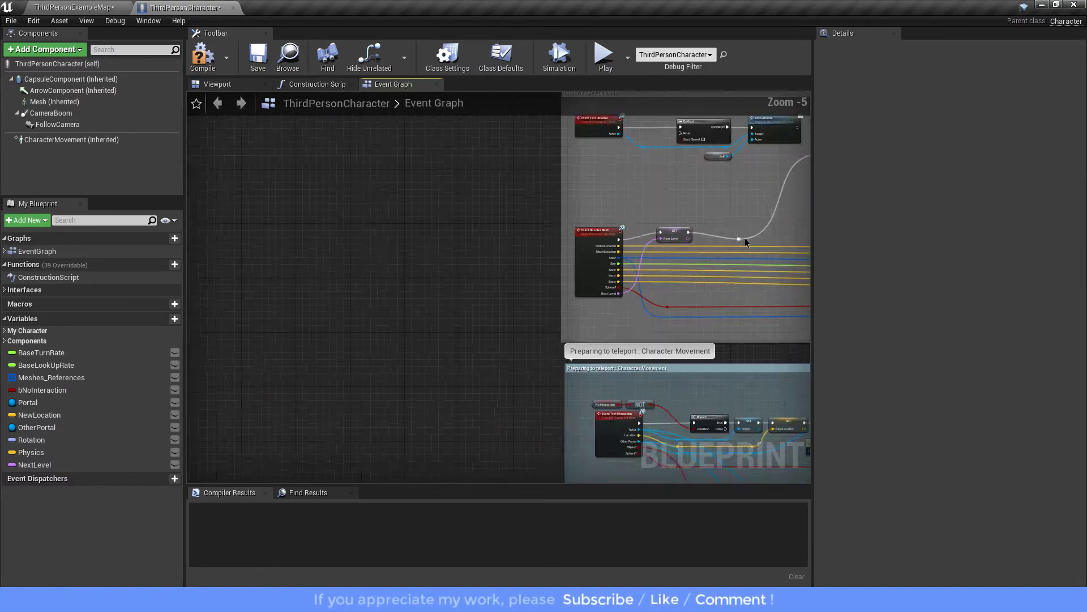
pyautogui.scroll(-3, 744, 237)
pyautogui.moveTo(444, 264); pyautogui.dragTo(398, 264, button='right')
pyautogui.scroll(3, 498, 226)
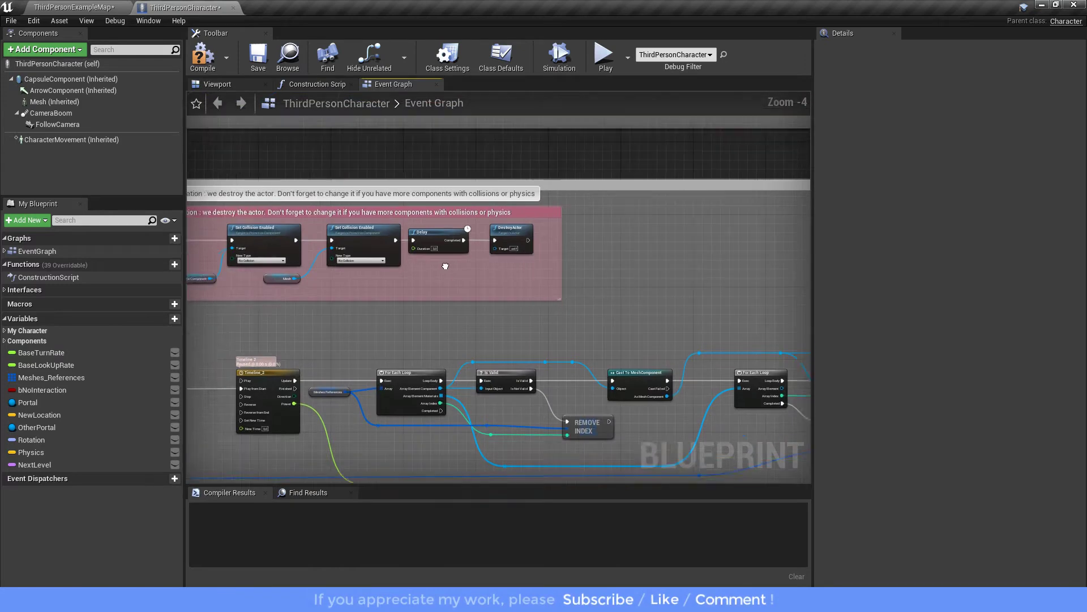
pyautogui.moveTo(499, 226); pyautogui.dragTo(604, 285, button='right')
pyautogui.scroll(1, 569, 276)
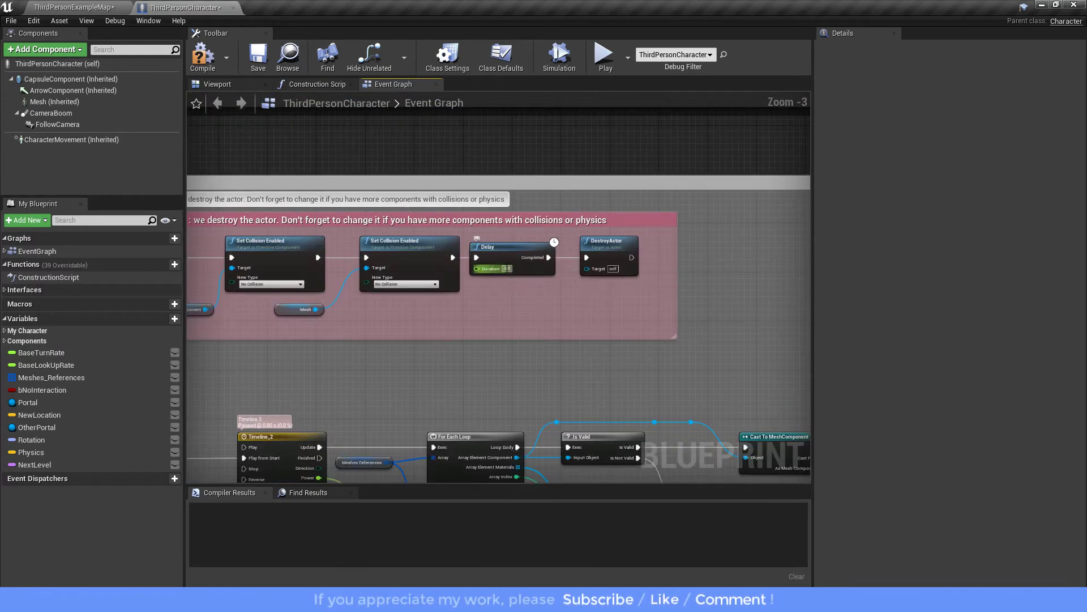
pyautogui.rightClick(514, 273)
pyautogui.write('1')
pyautogui.press('Return')
pyautogui.click(604, 246)
pyautogui.press('Delete')
# Add an Open Level node after Delay's Completed, with NextLevel feeding its Level Name
pyautogui.scroll(1, 560, 266)
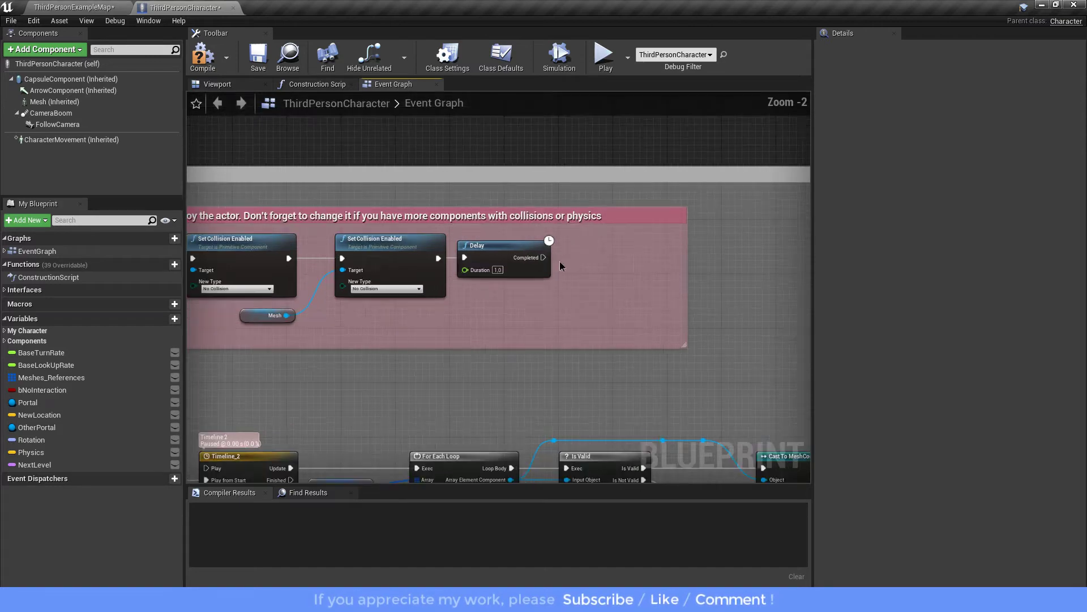
pyautogui.moveTo(542, 257); pyautogui.dragTo(582, 257)
pyautogui.write('OPEN')
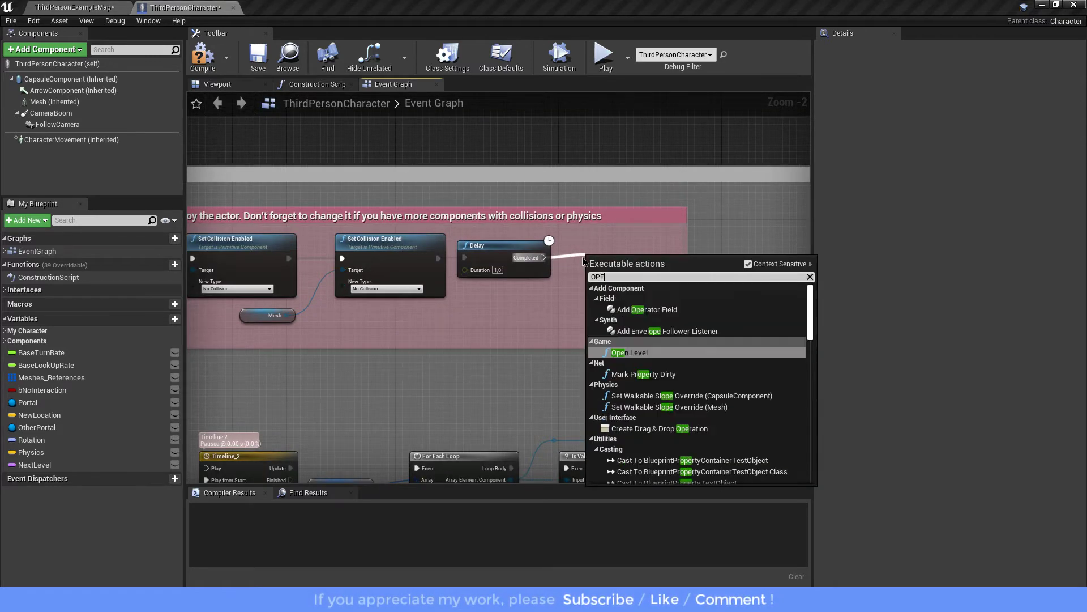
pyautogui.click(629, 300)
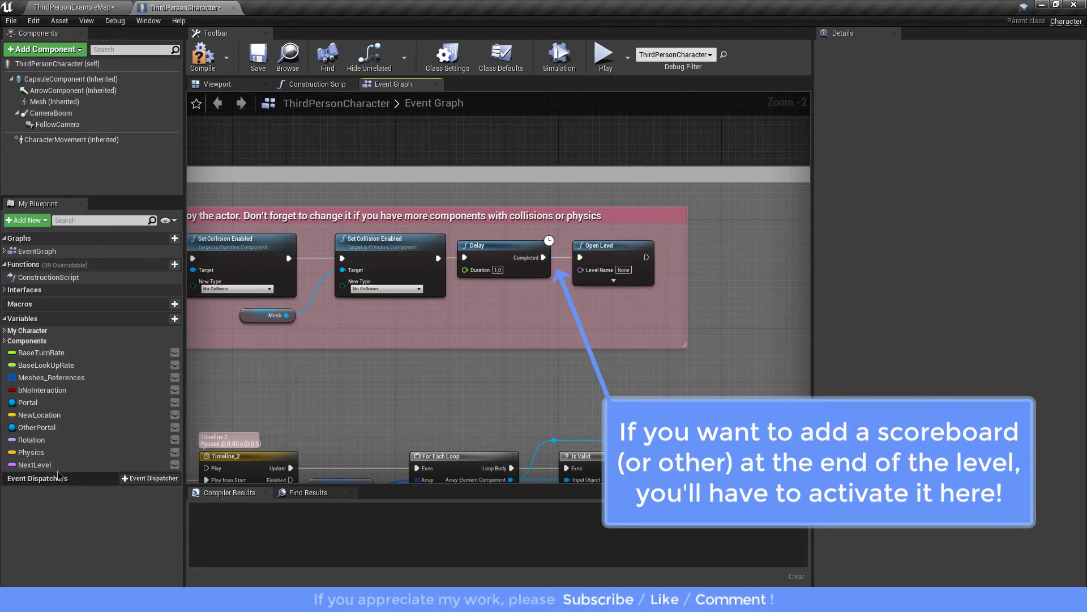
pyautogui.moveTo(34, 464); pyautogui.dragTo(505, 320)
pyautogui.moveTo(591, 276); pyautogui.dragTo(591, 276)
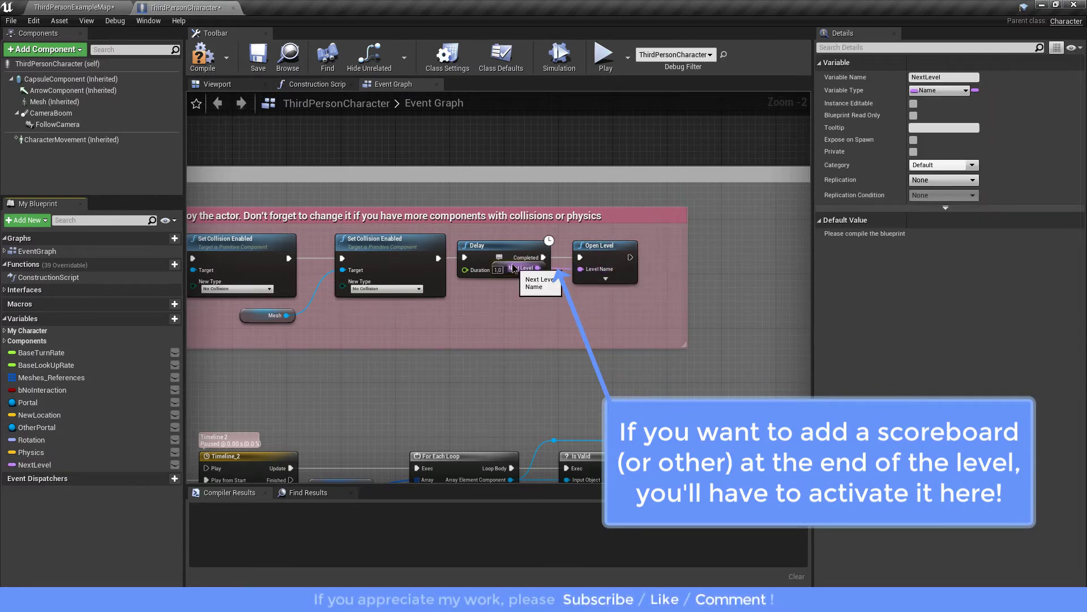
pyautogui.moveTo(514, 268); pyautogui.dragTo(512, 289)
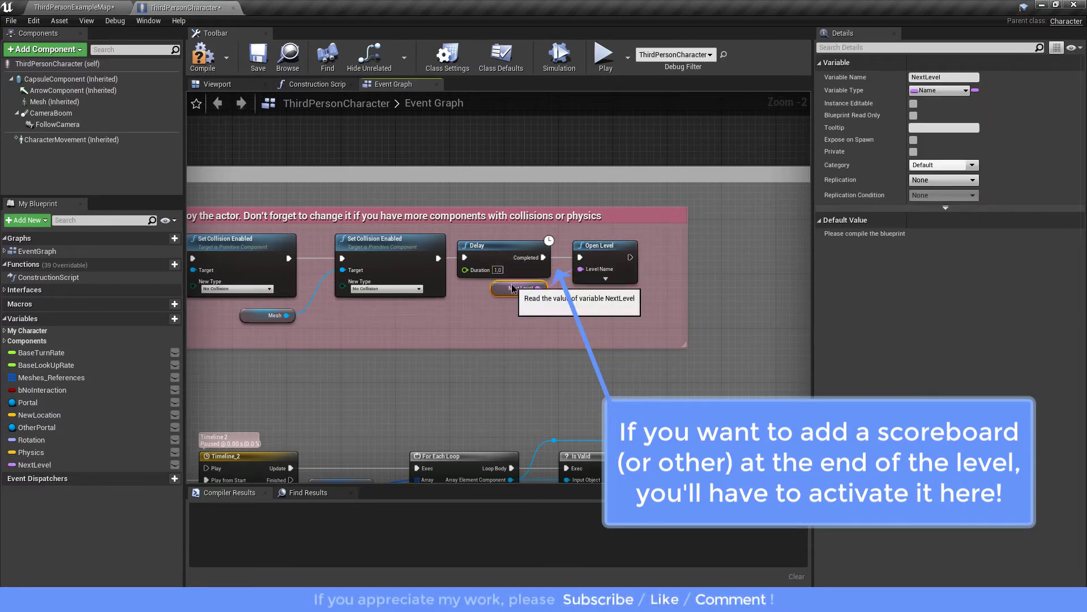
# Compile and save ThirdPersonCharacter, then return to the ThirdPersonExampleMap level editor
pyautogui.click(200, 60)
pyautogui.click(262, 59)
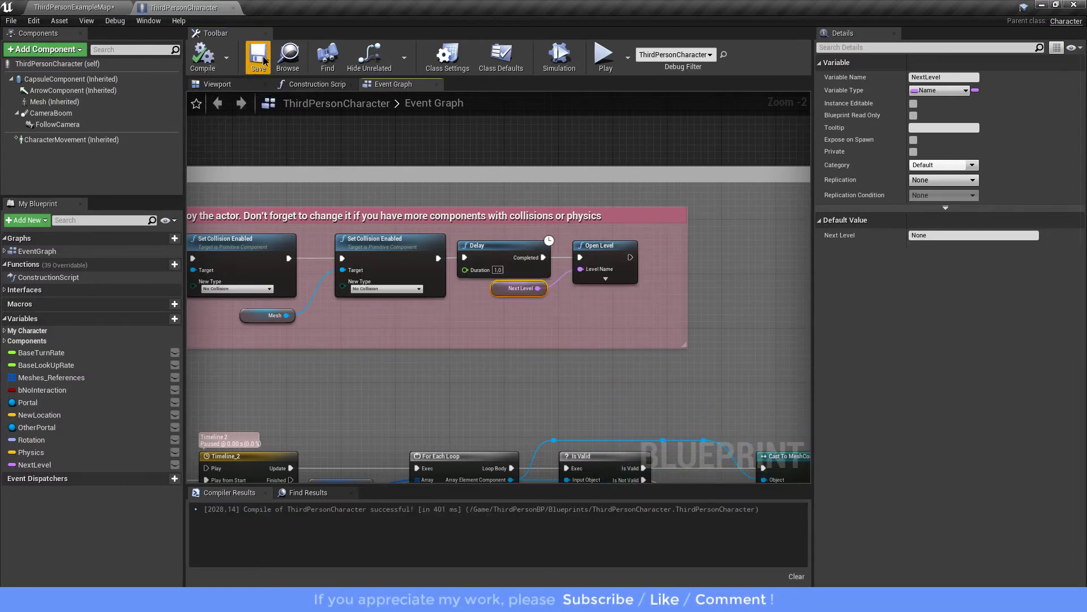
pyautogui.click(86, 8)
pyautogui.moveTo(504, 243); pyautogui.dragTo(453, 338, button='right')
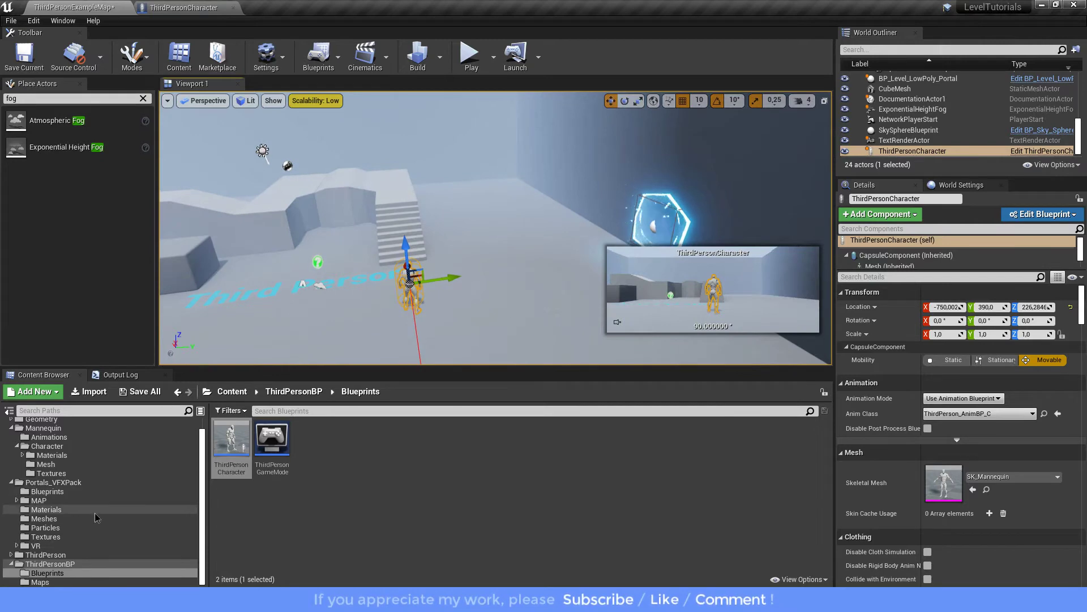
# Save the current map and open Level2_MAP
pyautogui.click(40, 581)
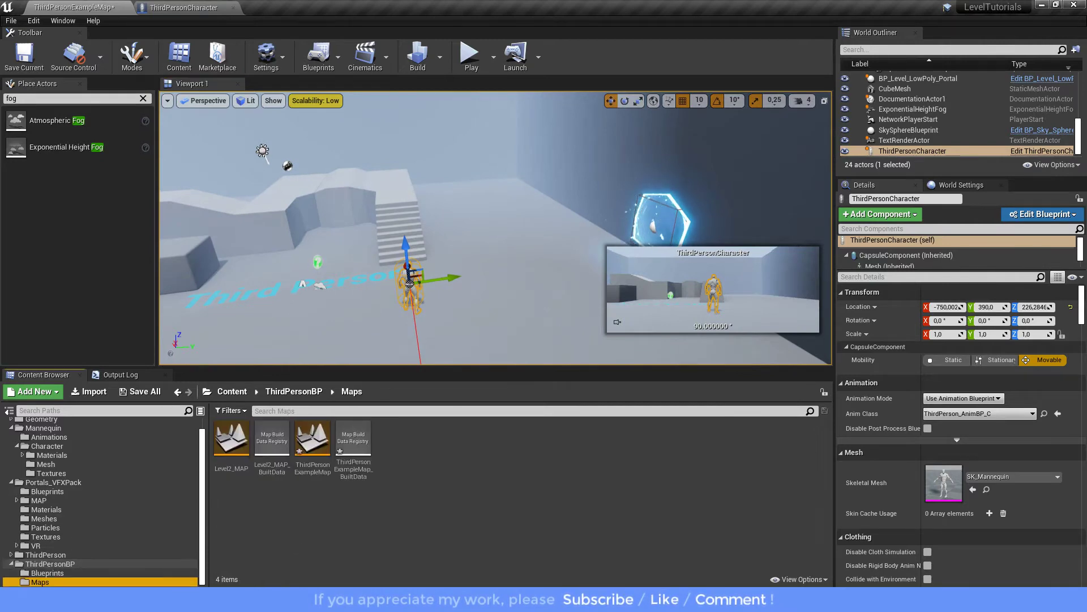
pyautogui.doubleClick(251, 449)
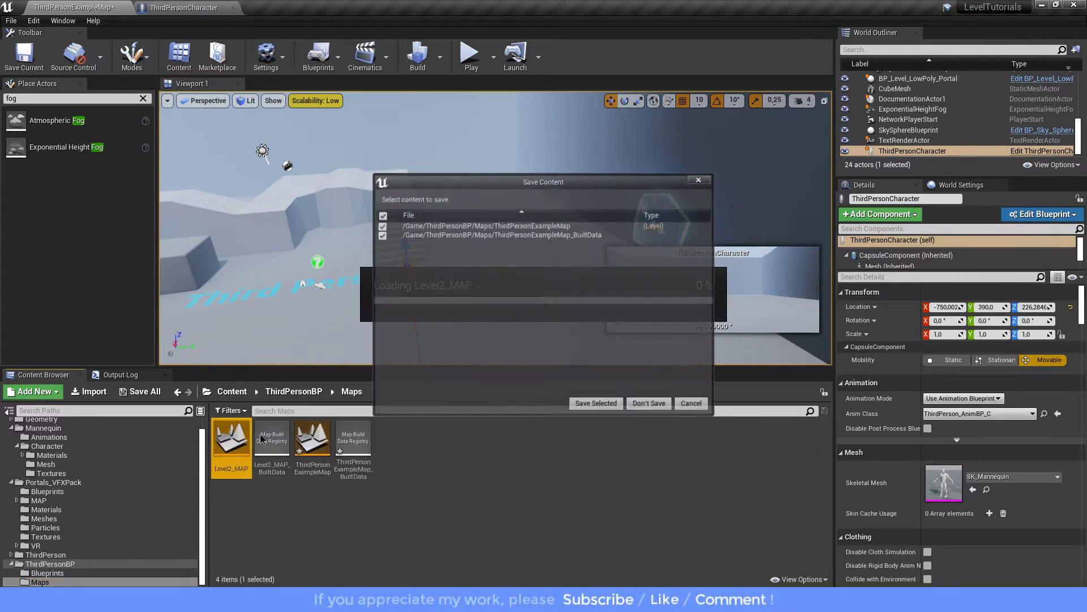
pyautogui.click(602, 408)
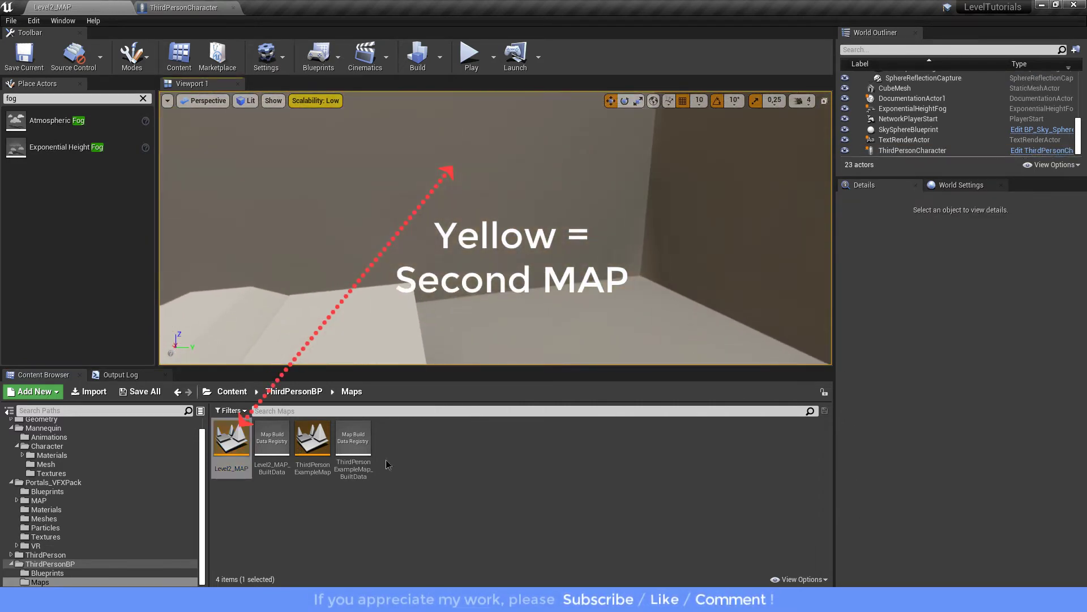
# Place a BP_Level_LowPoly_Portal in Level2_MAP and rotate it about its Y axis
pyautogui.click(47, 491)
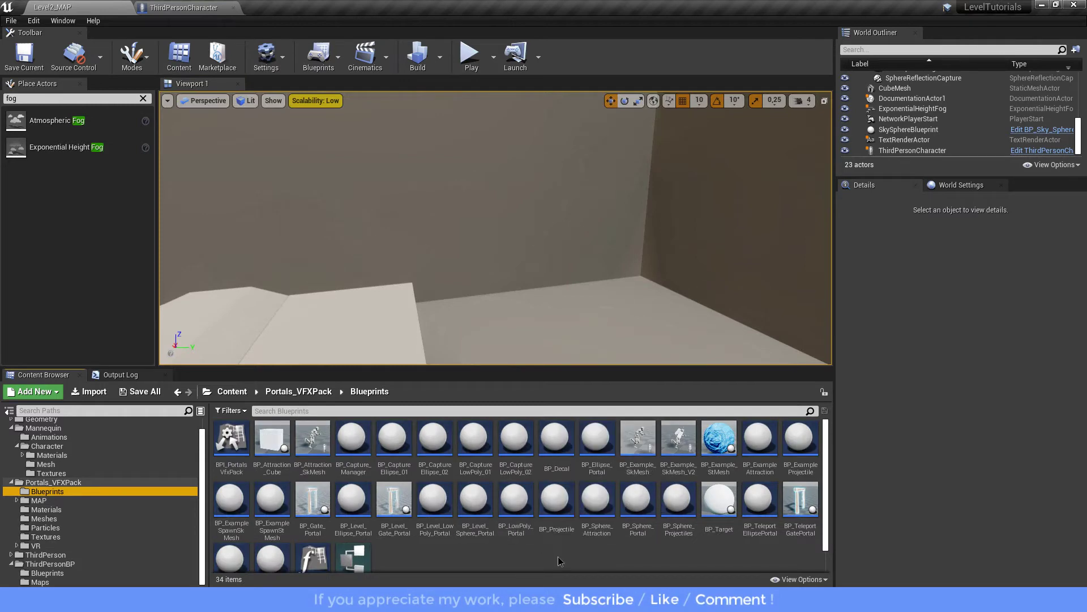
pyautogui.click(428, 502)
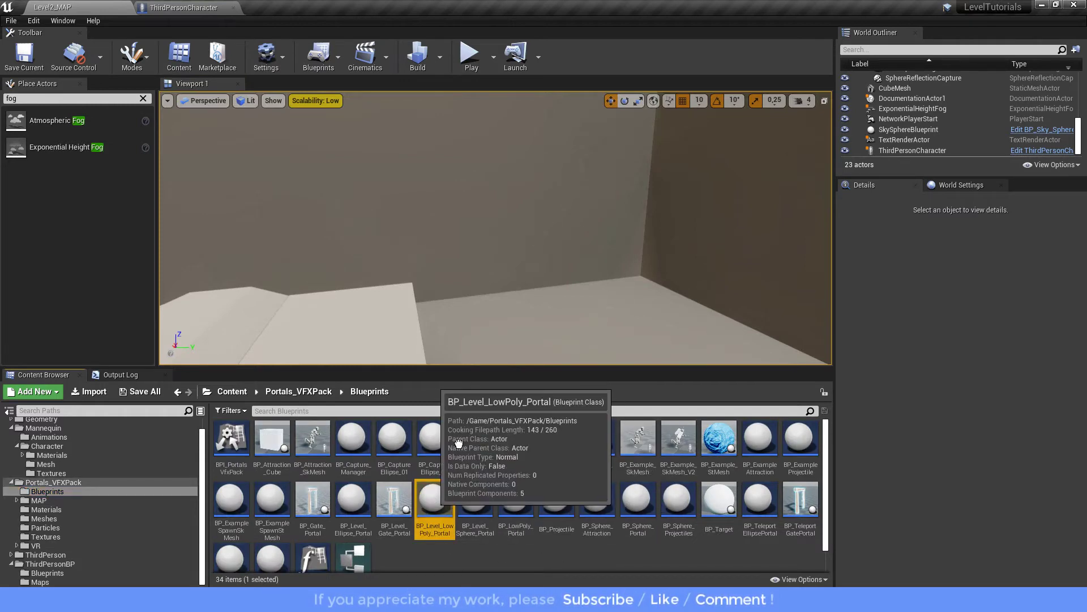
pyautogui.moveTo(442, 502); pyautogui.dragTo(493, 247)
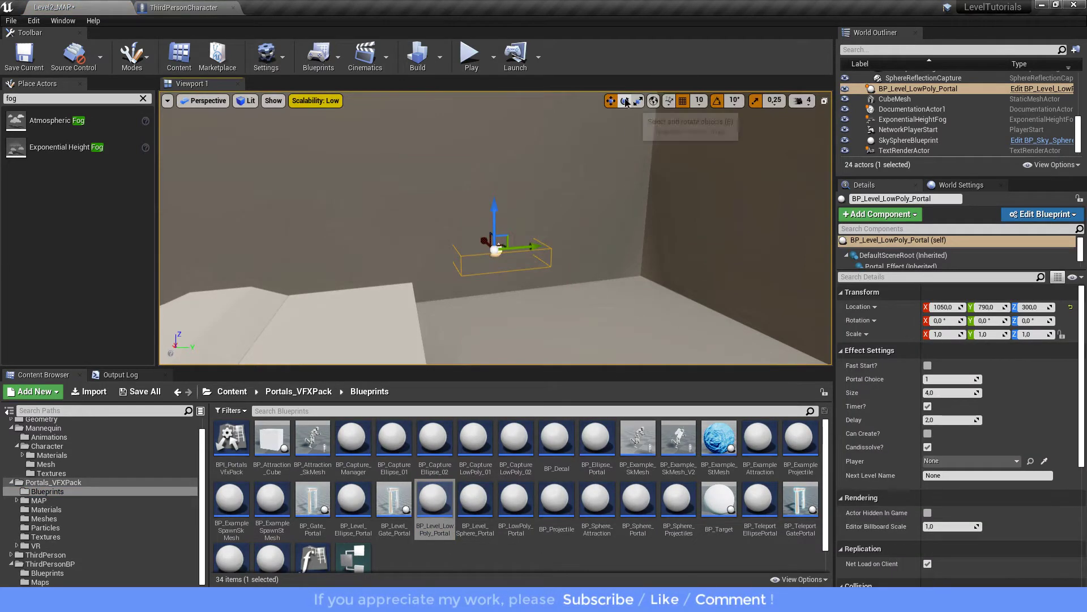
pyautogui.press('e')
pyautogui.moveTo(474, 243); pyautogui.dragTo(483, 185)
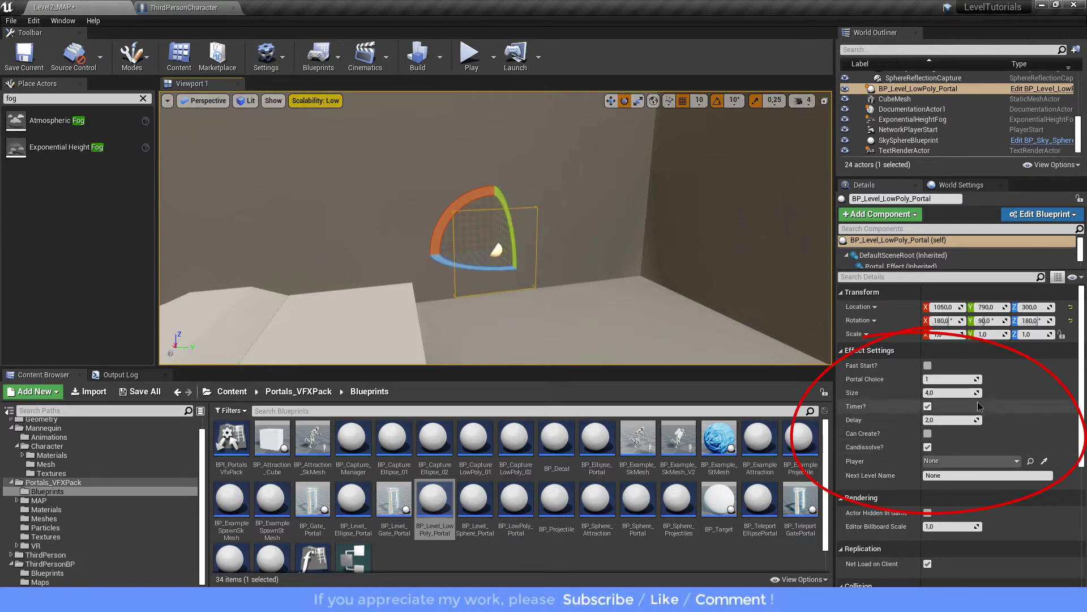
# Give the portal Fast Start, Portal Choice 2, Delay 1, Can Create on, Candissolve off, Player ThirdPersonCharacter
pyautogui.click(927, 365)
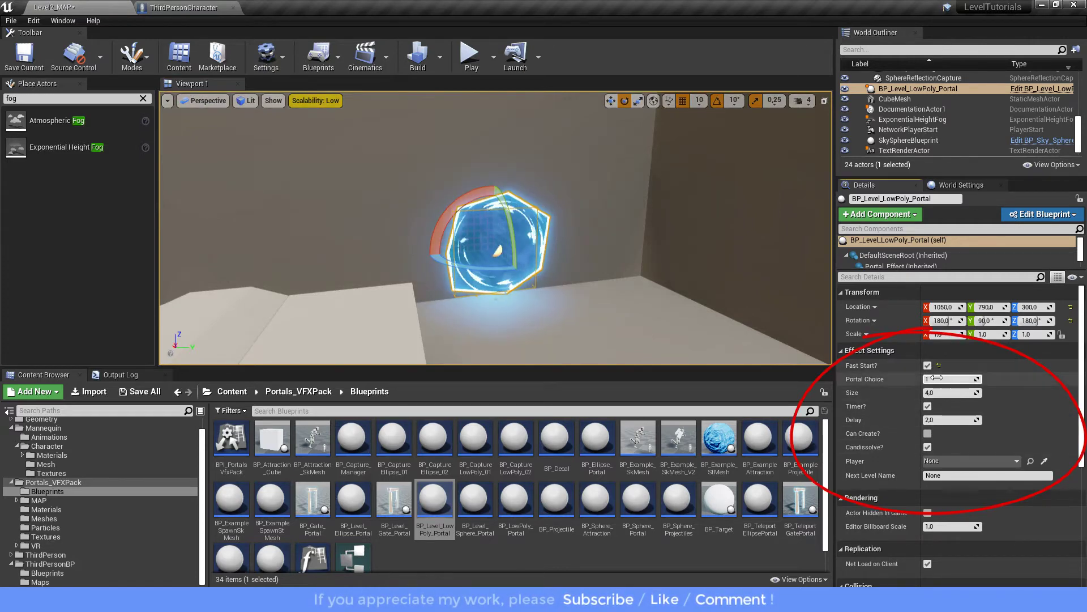
pyautogui.moveTo(940, 379)
pyautogui.mouseDown()
pyautogui.moveTo(951, 379)
pyautogui.moveTo(929, 393)
pyautogui.mouseUp()
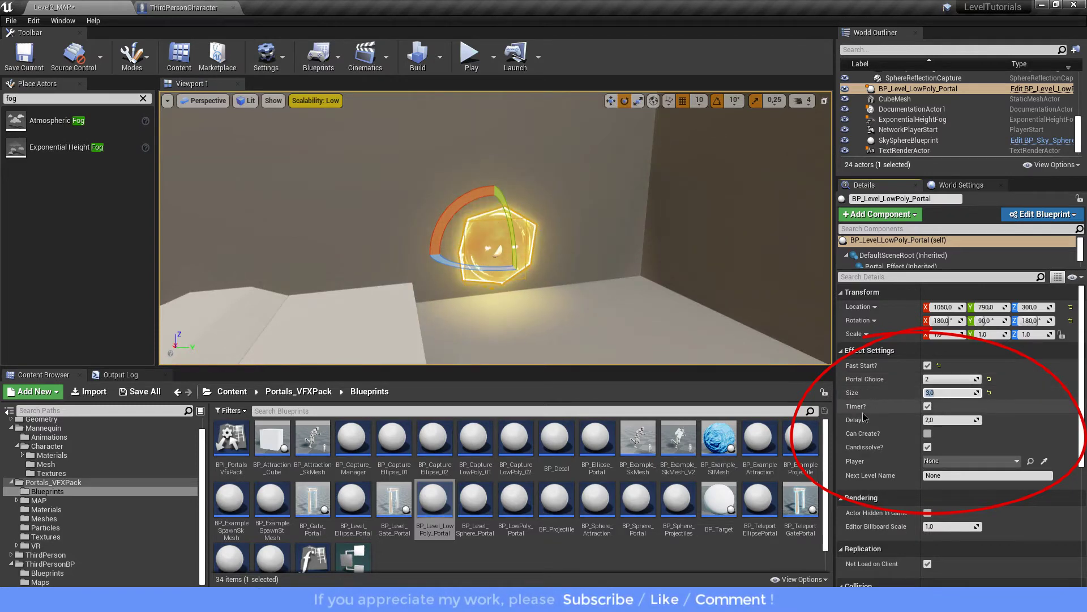
pyautogui.moveTo(932, 420); pyautogui.dragTo(924, 420)
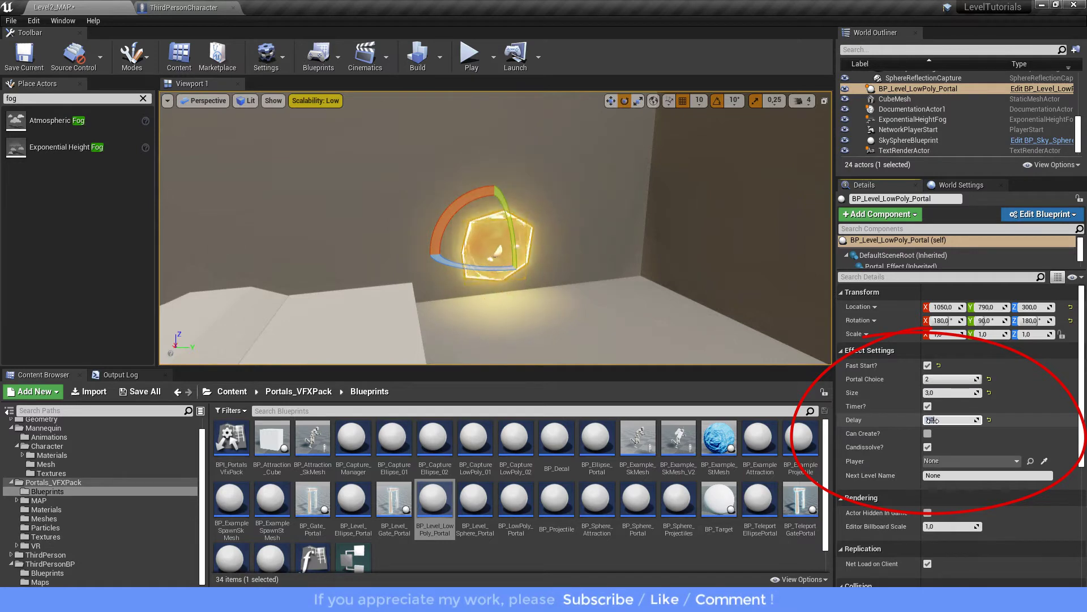
pyautogui.click(927, 433)
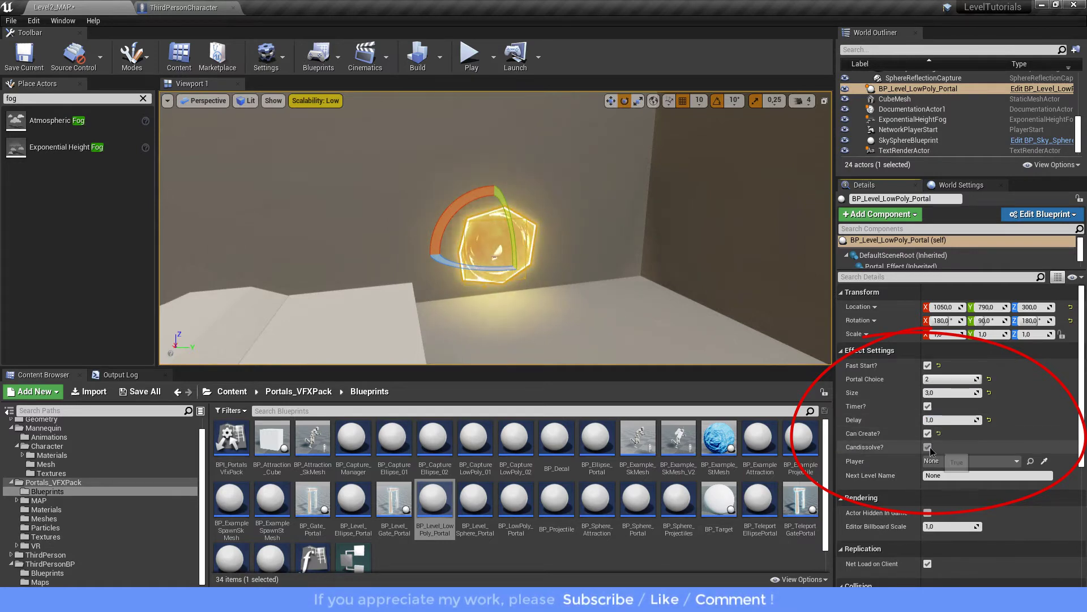
pyautogui.click(928, 447)
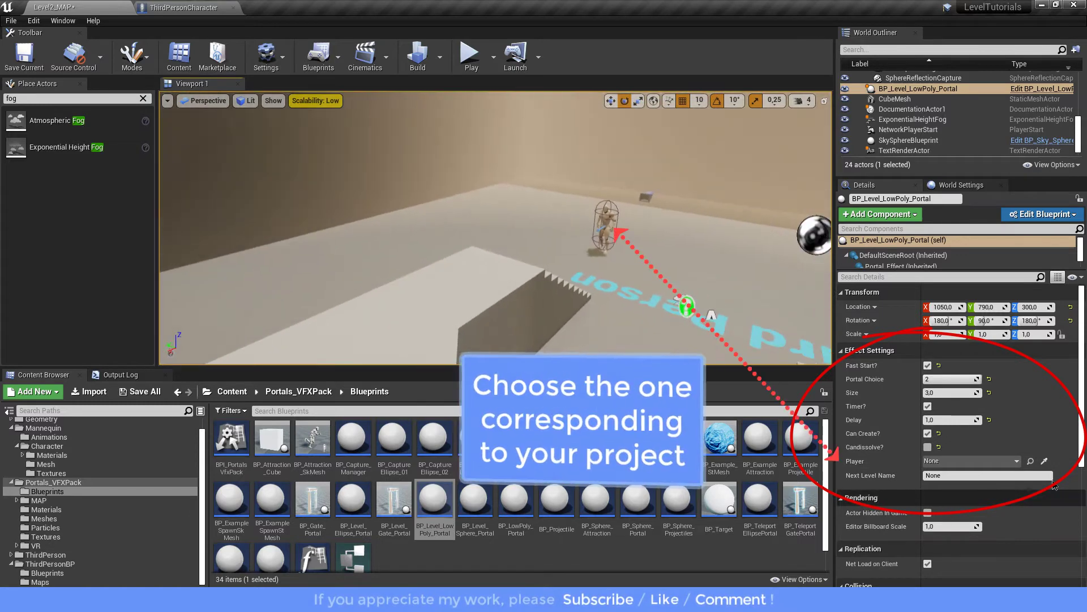
pyautogui.click(1044, 460)
pyautogui.click(606, 220)
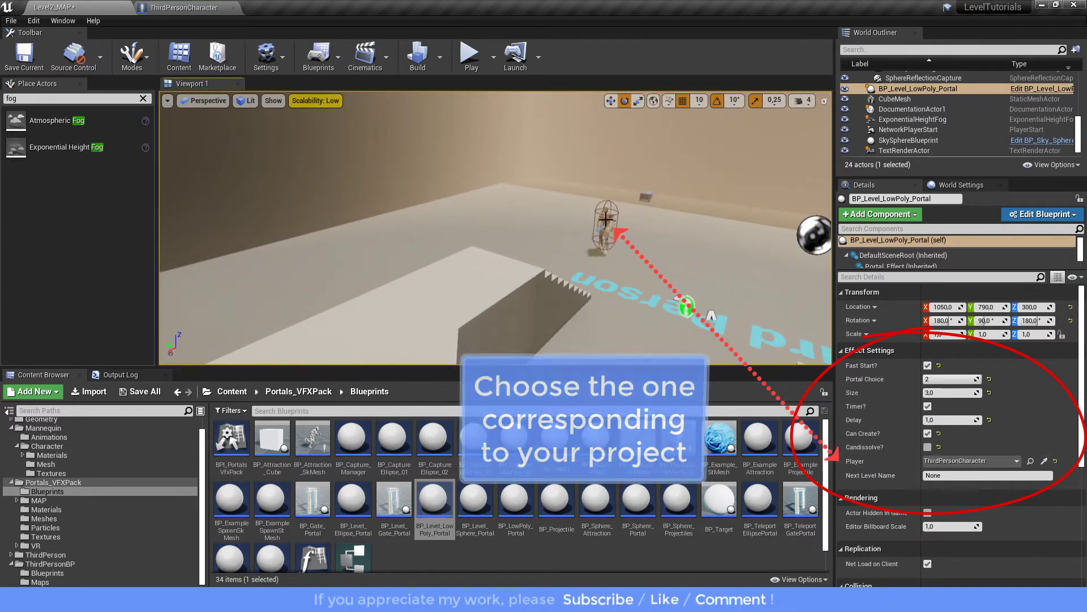
# Save Level2_MAP and open ThirdPersonExampleMap from ThirdPersonBP Maps
pyautogui.press('f')
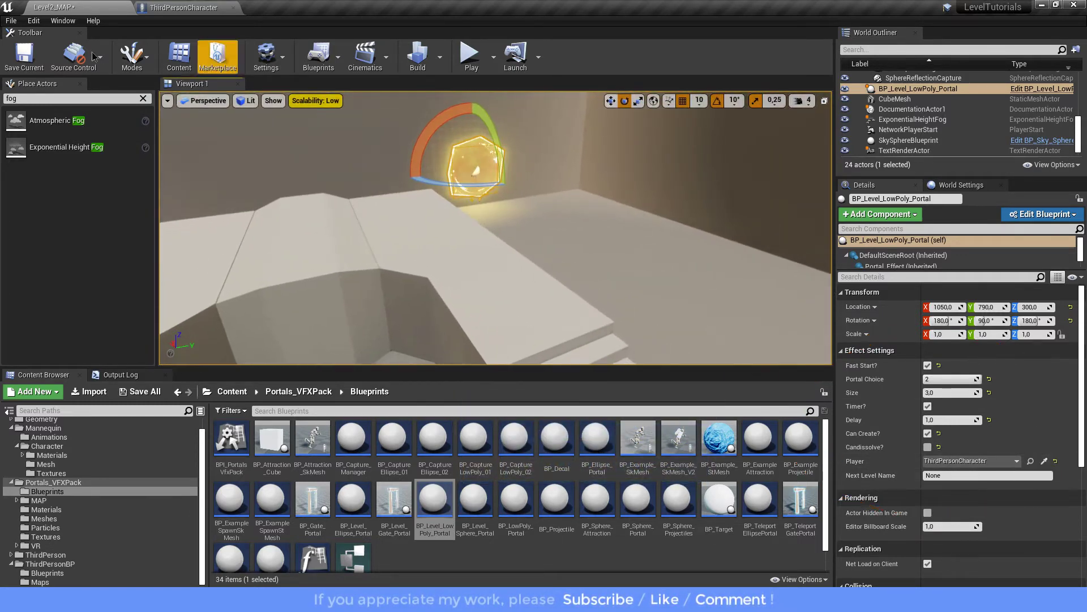
pyautogui.click(23, 54)
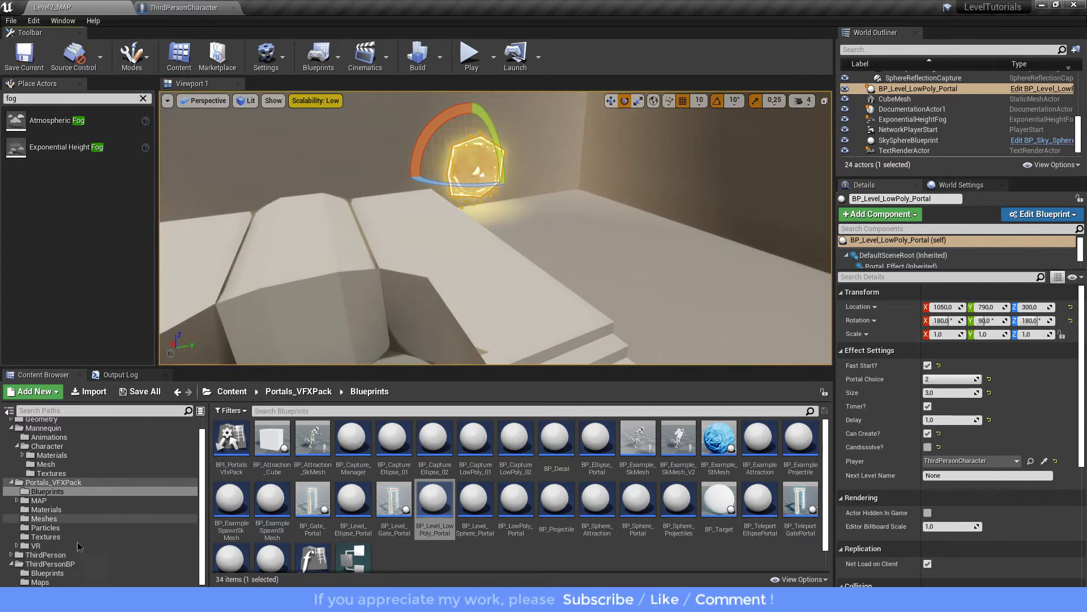
pyautogui.click(40, 581)
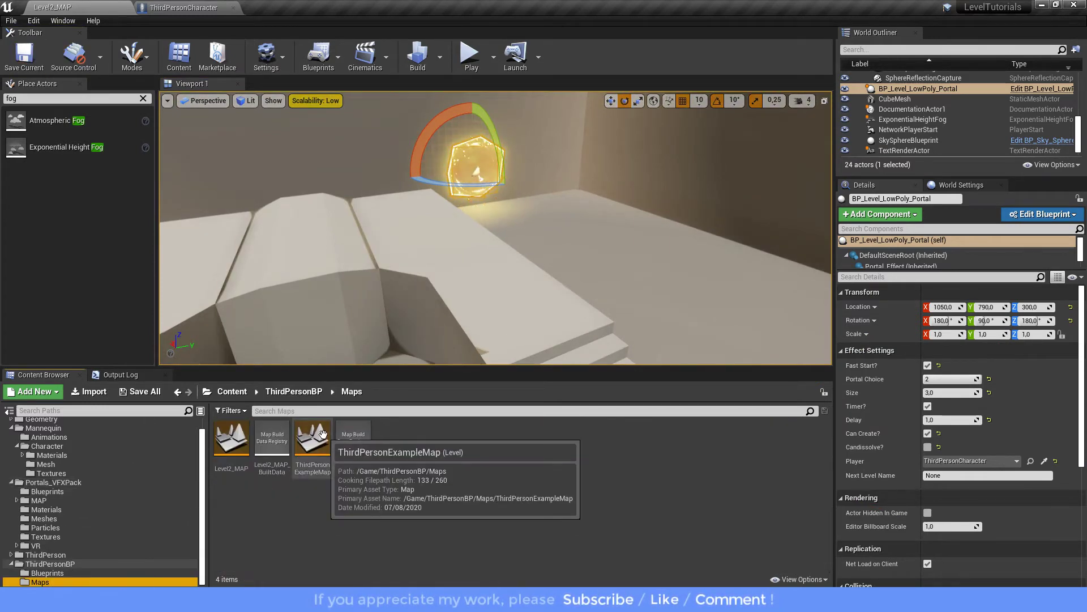
pyautogui.doubleClick(323, 434)
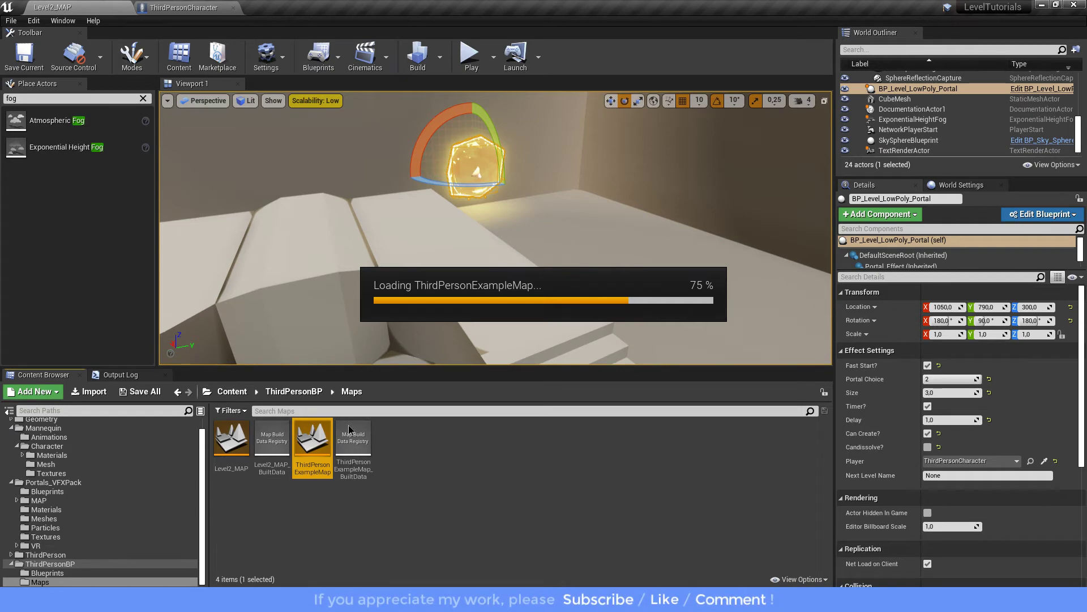
# Play the level and run the character forward into the portal
pyautogui.click(470, 53)
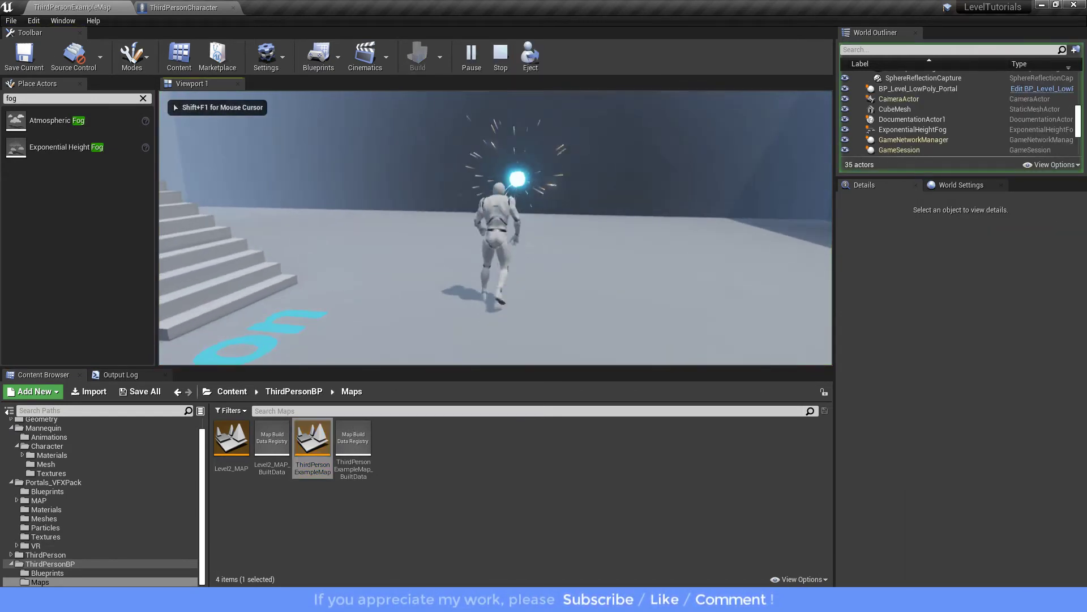
pyautogui.press('w')
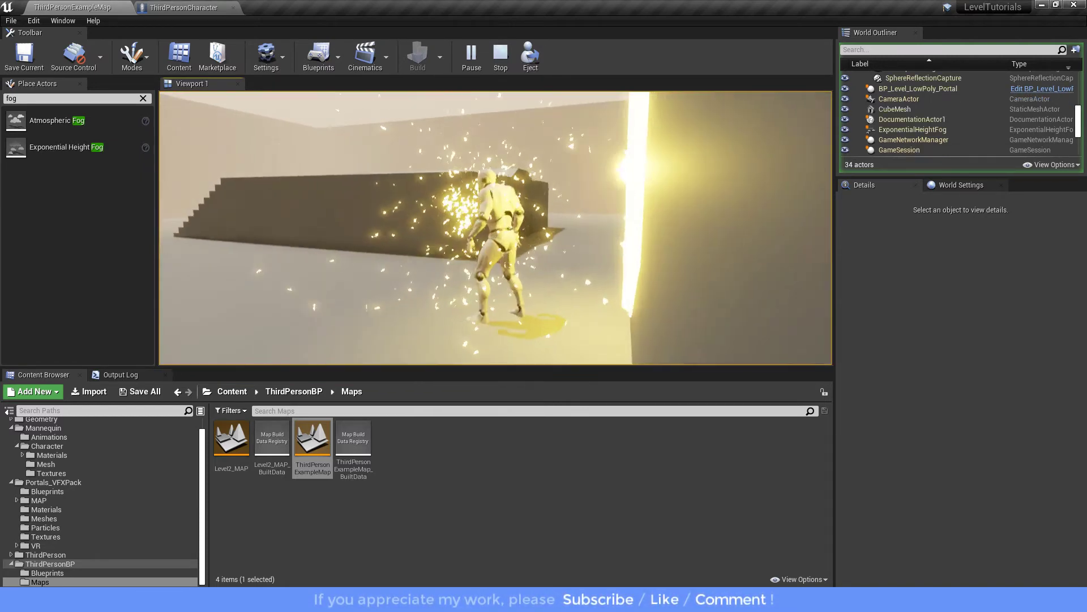
pyautogui.press('w')
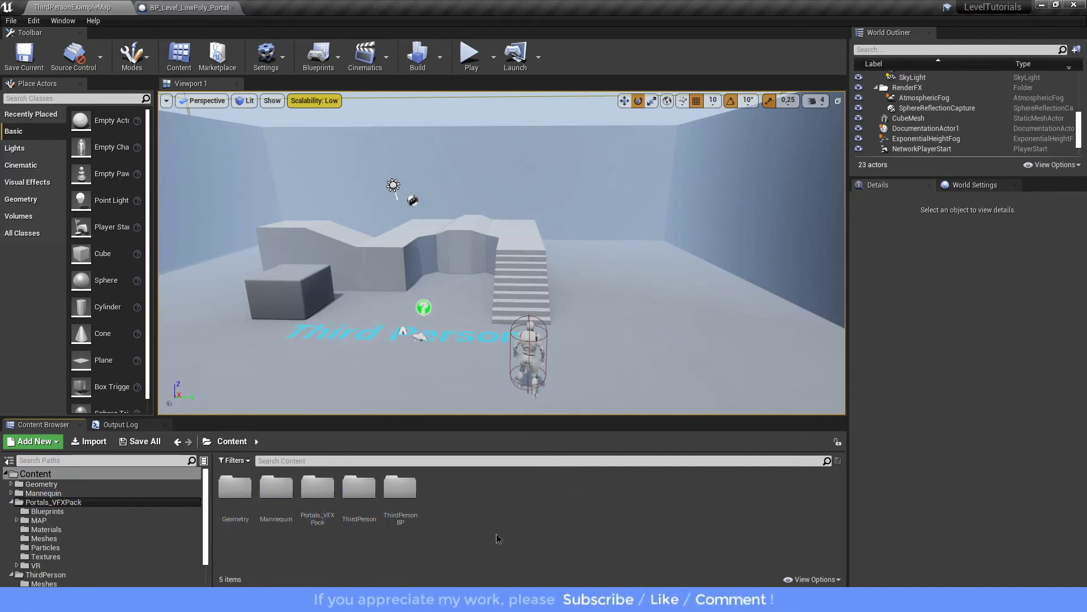
# List the 34 portal blueprints in Portals_VFXPack Blueprints, down to BP_Level_LowPoly_Portal
pyautogui.click(48, 512)
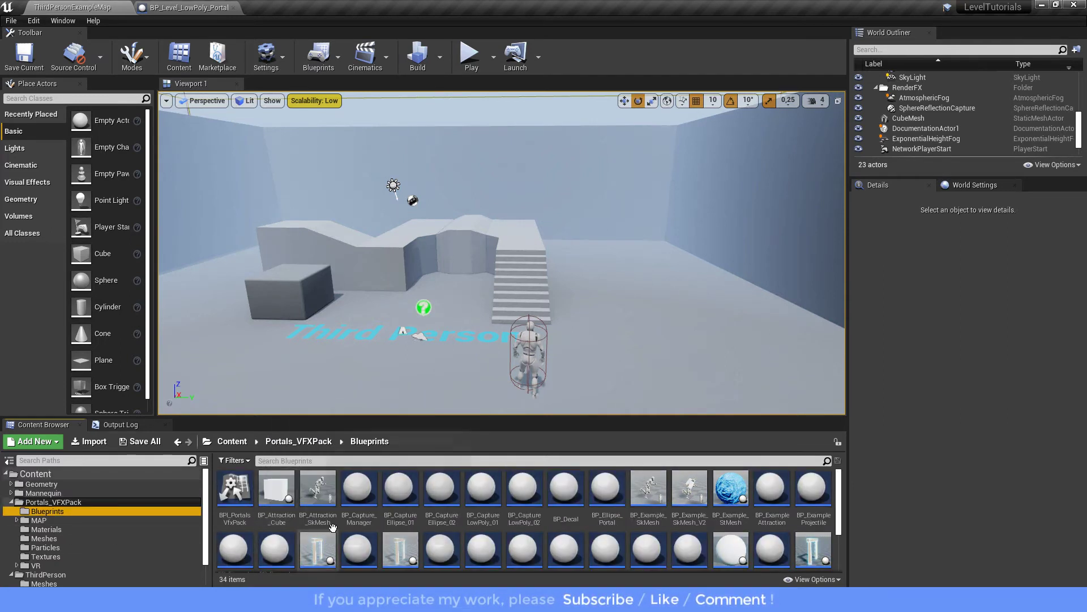
pyautogui.scroll(-1, 442, 499)
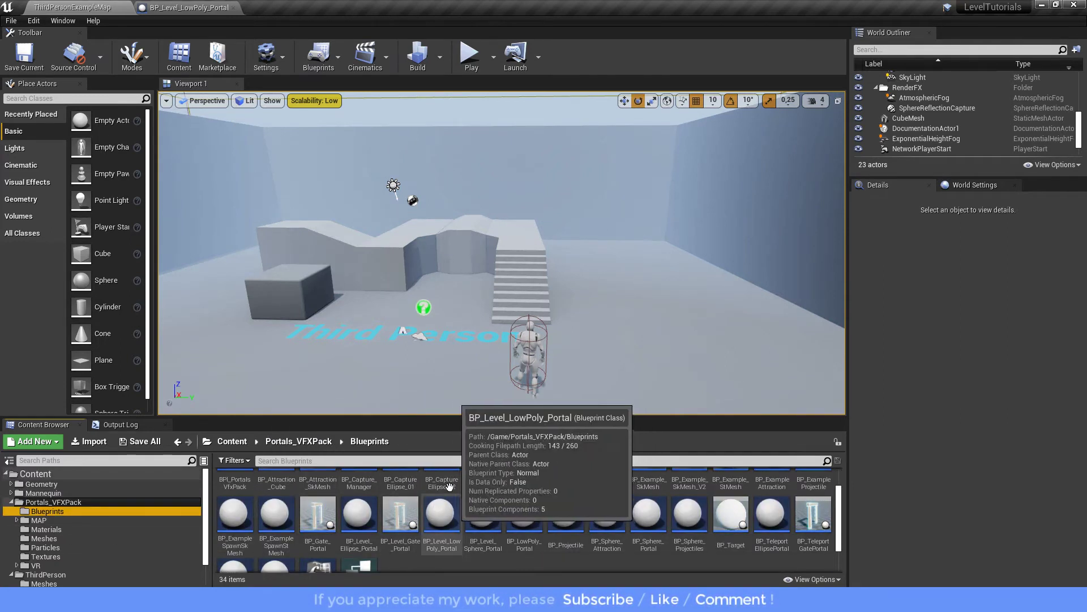
# Open BP_Level_LowPoly_Portal and move the Event BeginPlay, Branch and Can Create nodes left
pyautogui.moveTo(462, 418); pyautogui.dragTo(462, 367)
pyautogui.click(439, 470)
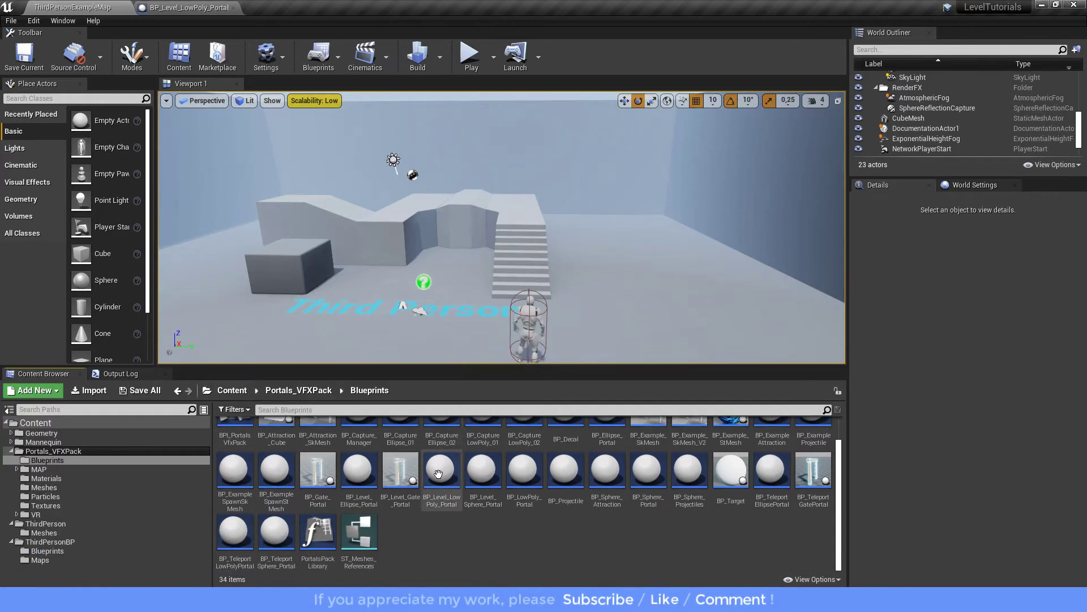
pyautogui.doubleClick(439, 470)
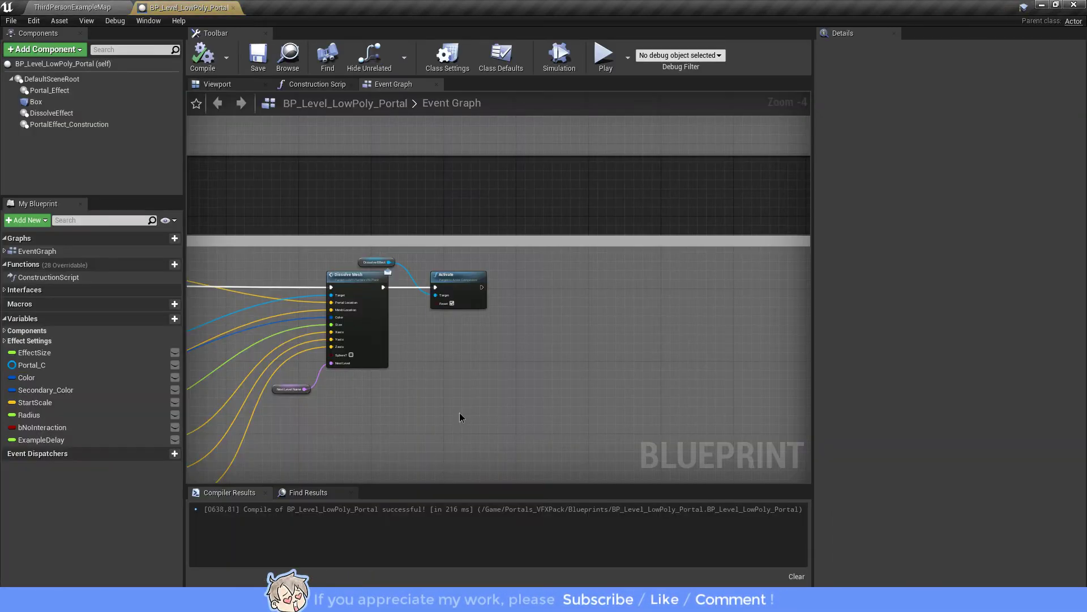
pyautogui.scroll(-8, 410, 352)
pyautogui.scroll(8, 440, 395)
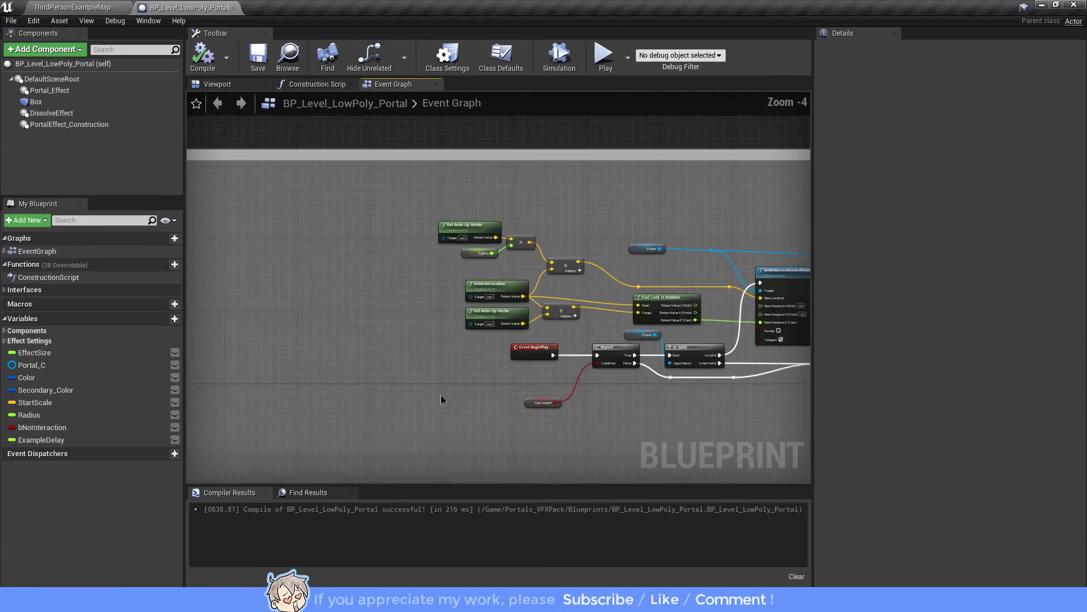
pyautogui.moveTo(524, 304)
pyautogui.mouseDown()
pyautogui.moveTo(661, 376)
pyautogui.moveTo(712, 389)
pyautogui.mouseUp()
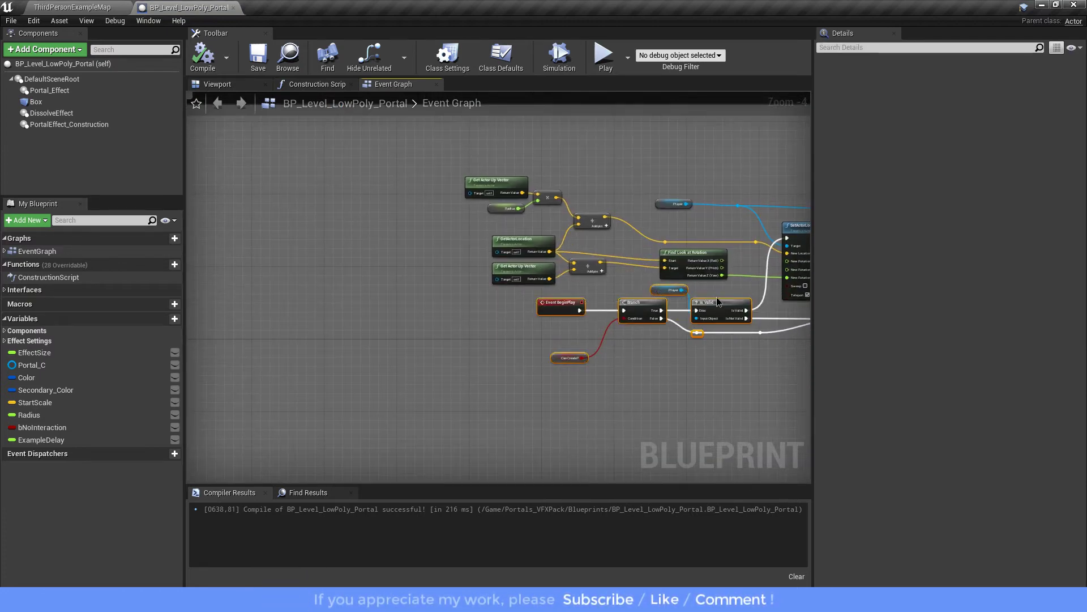
pyautogui.moveTo(717, 301); pyautogui.dragTo(350, 306)
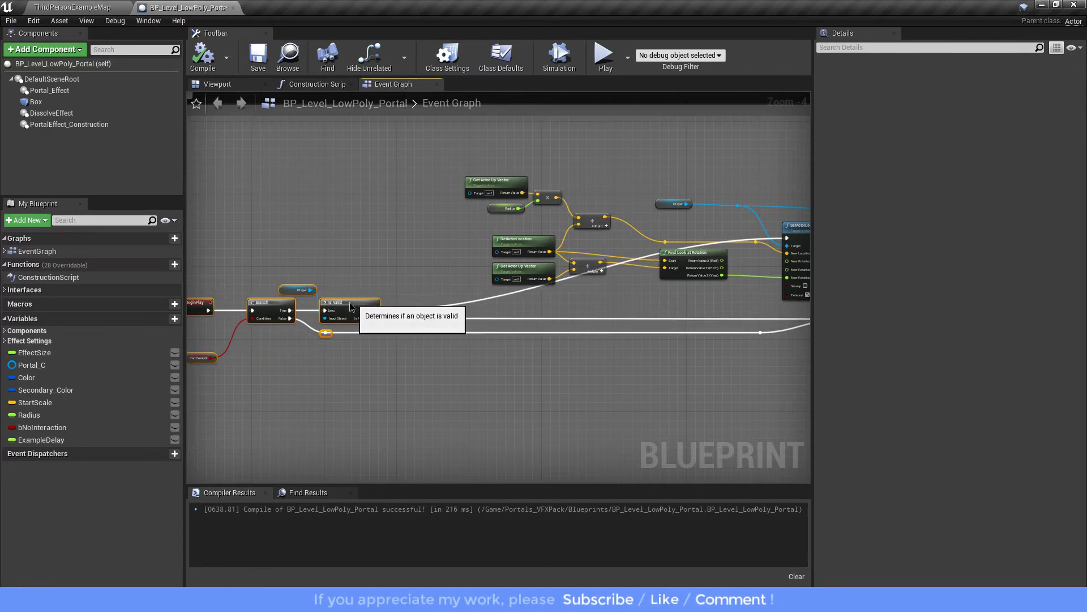
pyautogui.scroll(-1, 350, 307)
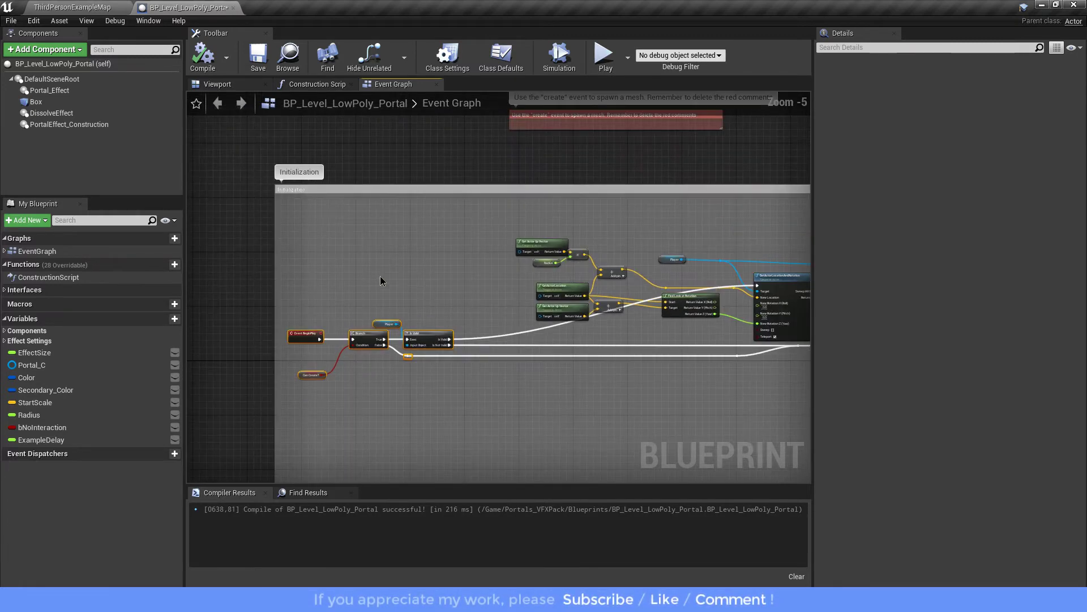
# Add a Get Player Camera Manager node feeding a new Start Camera Fade node
pyautogui.rightClick(377, 273)
pyautogui.write('get cam')
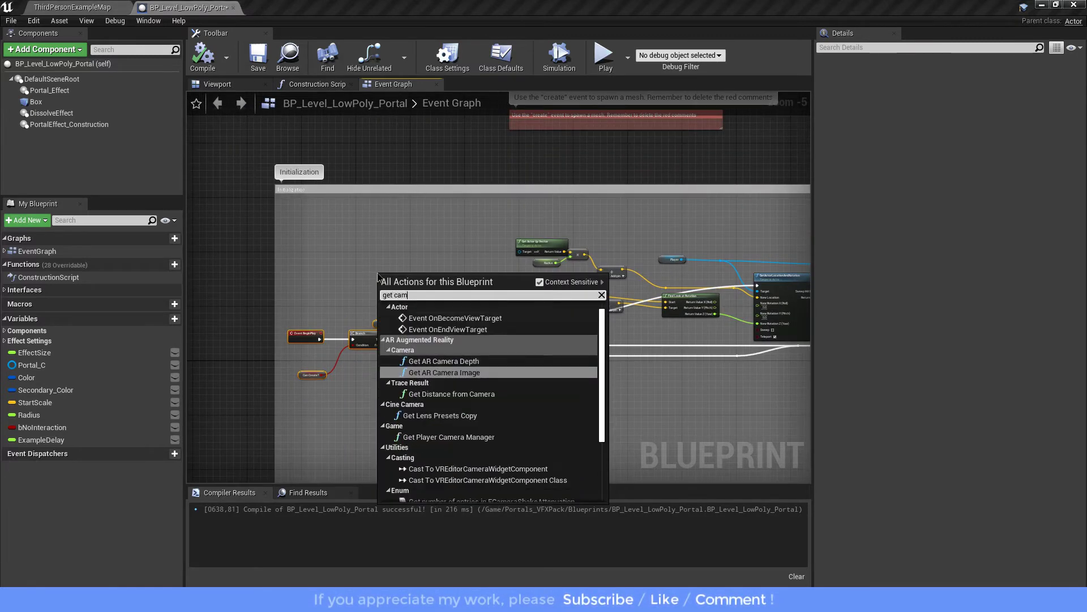
pyautogui.write('era manager')
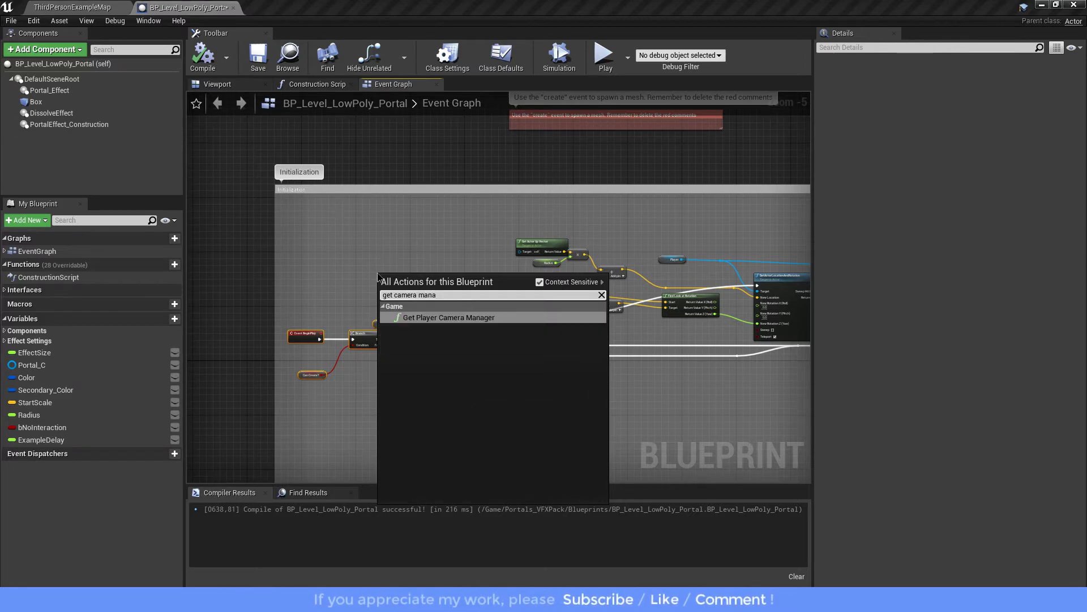
pyautogui.click(419, 317)
pyautogui.scroll(3, 417, 280)
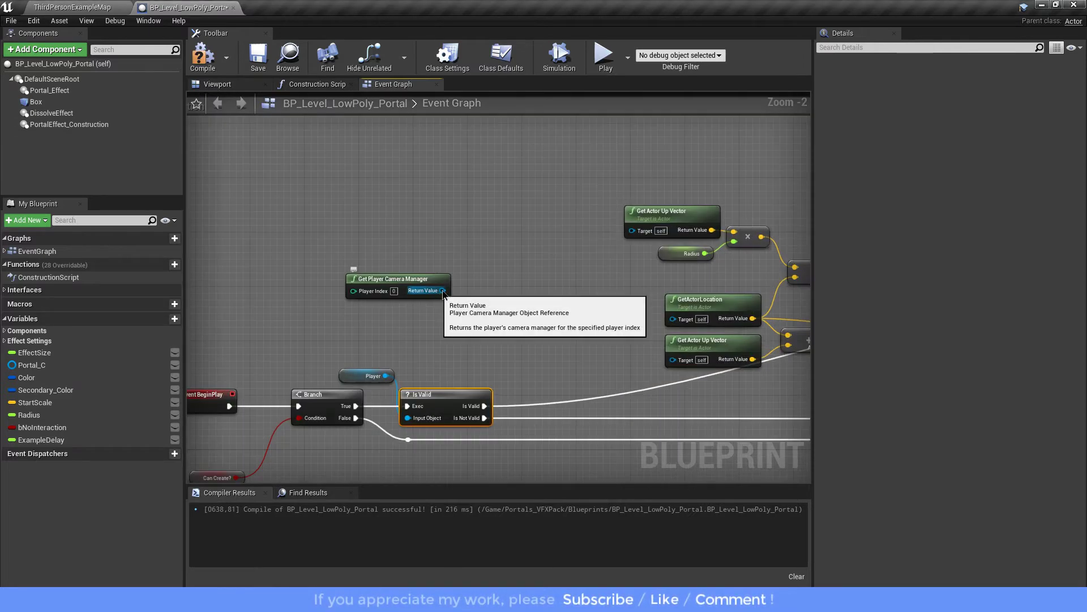
pyautogui.moveTo(443, 291); pyautogui.dragTo(501, 294)
pyautogui.write('fa')
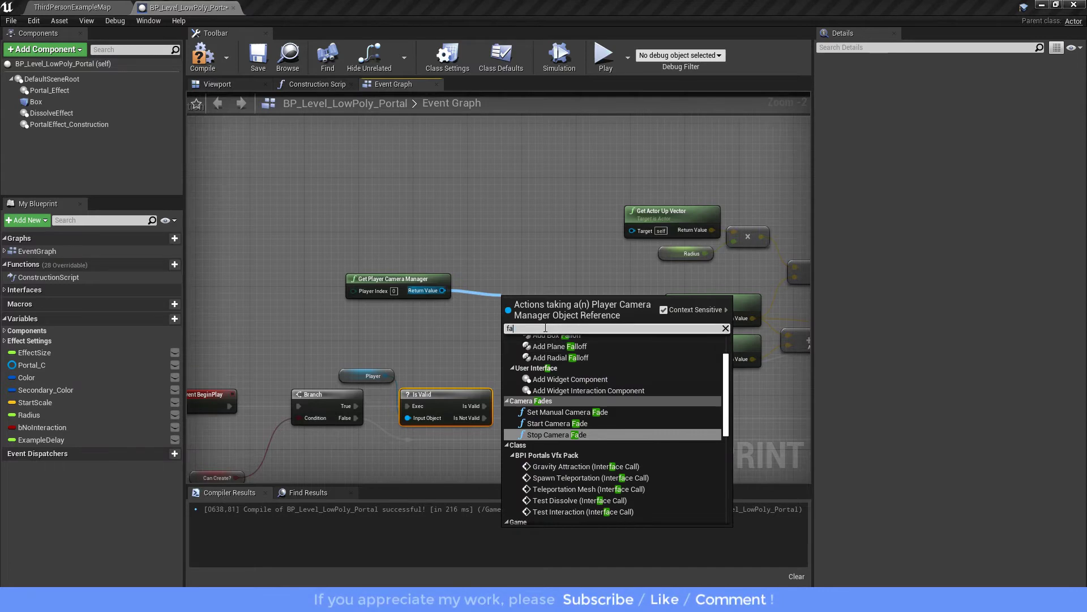
pyautogui.press('BackSpace')
pyautogui.press('BackSpace')
pyautogui.write('de')
pyautogui.press('BackSpace')
pyautogui.press('BackSpace')
pyautogui.write('fade')
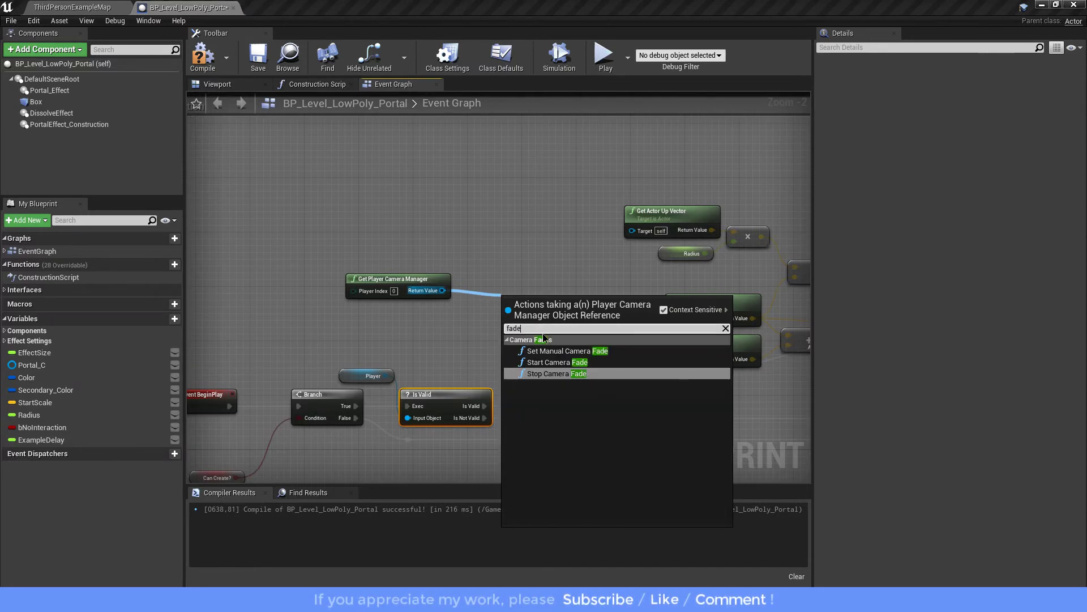
pyautogui.click(561, 363)
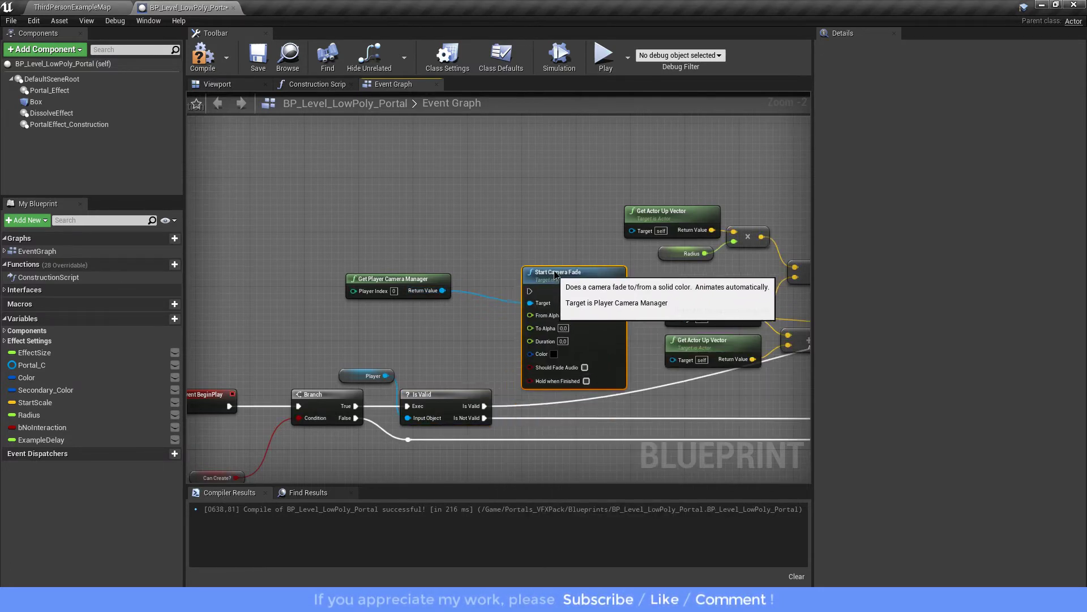
pyautogui.moveTo(556, 271); pyautogui.dragTo(563, 271)
# Wire Is Valid through Start Camera Fade into SetActorLocationAndRotation, fading from alpha 1.0
pyautogui.moveTo(485, 406); pyautogui.dragTo(538, 286)
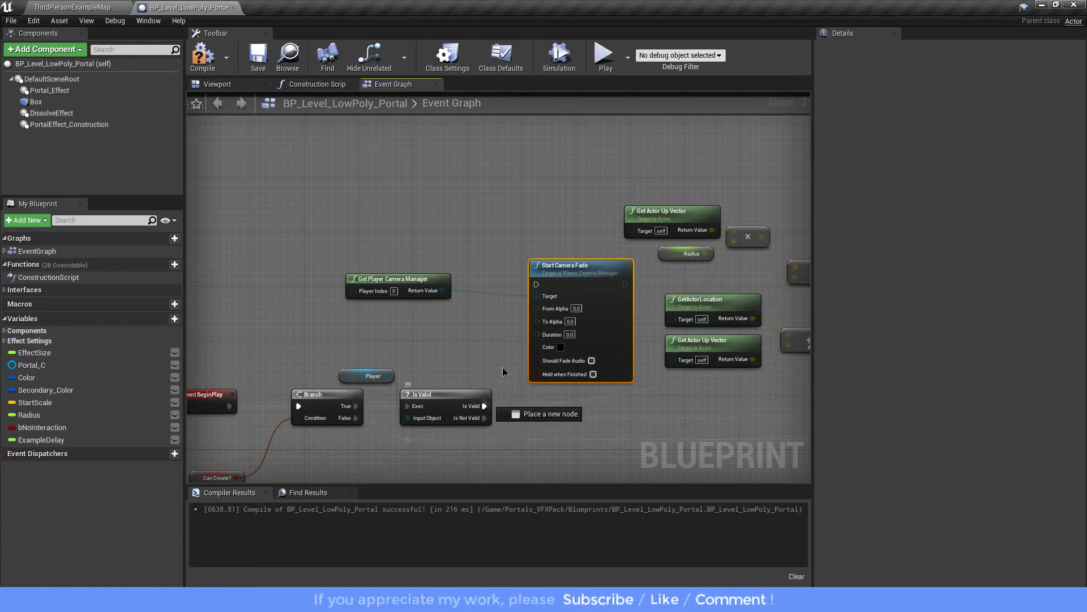
pyautogui.moveTo(626, 284)
pyautogui.mouseDown()
pyautogui.moveTo(782, 290)
pyautogui.moveTo(679, 290)
pyautogui.mouseUp()
pyautogui.moveTo(238, 260); pyautogui.dragTo(374, 254, button='right')
pyautogui.scroll(-1, 374, 254)
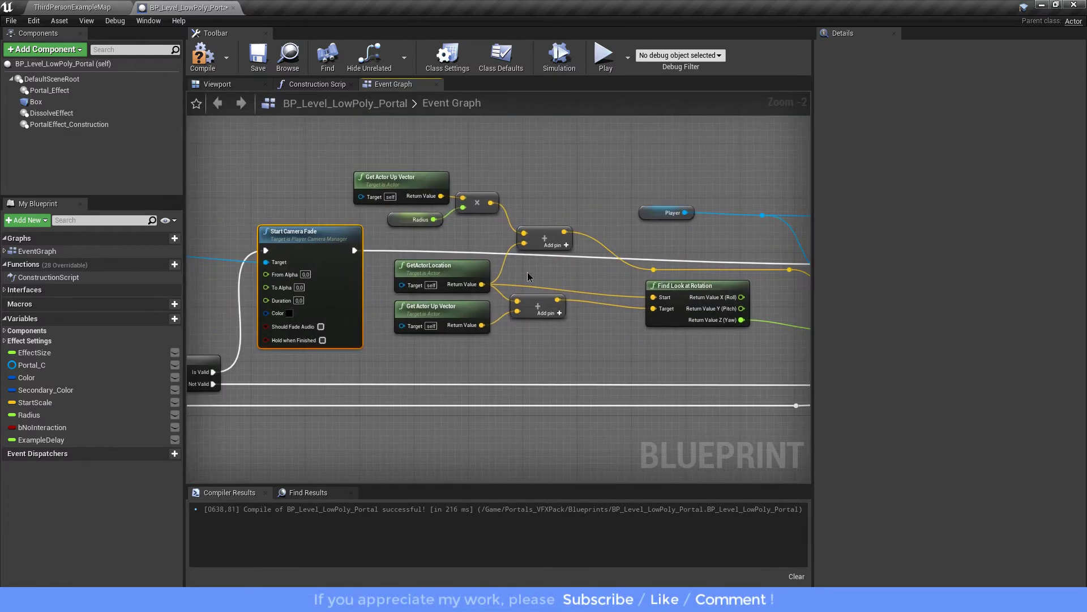
pyautogui.moveTo(374, 255); pyautogui.dragTo(379, 267)
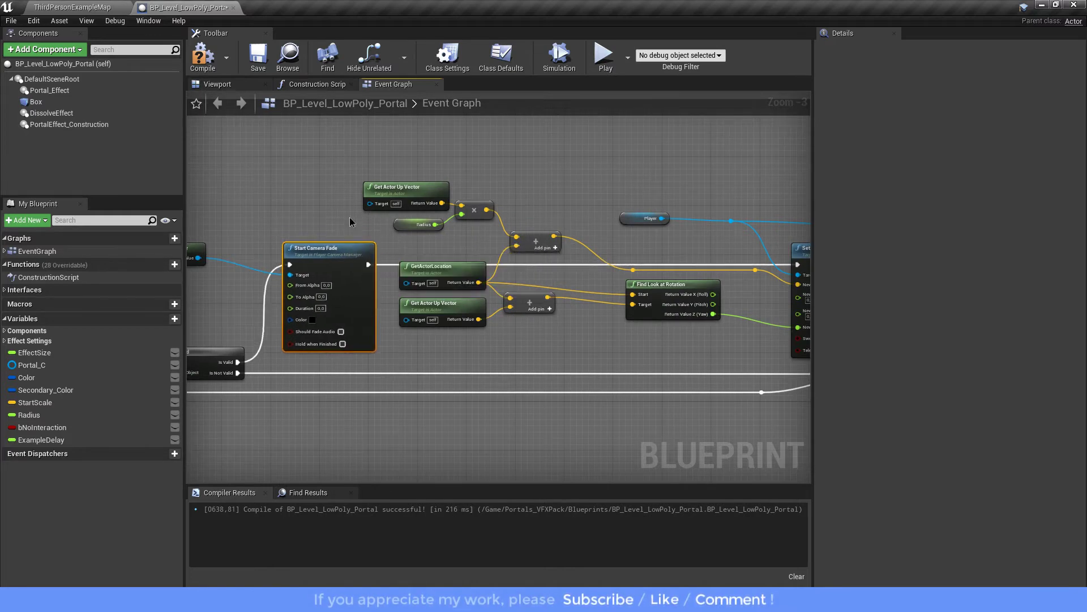
pyautogui.moveTo(354, 225); pyautogui.dragTo(410, 224, button='right')
pyautogui.moveTo(448, 277); pyautogui.dragTo(499, 323)
pyautogui.click(583, 281)
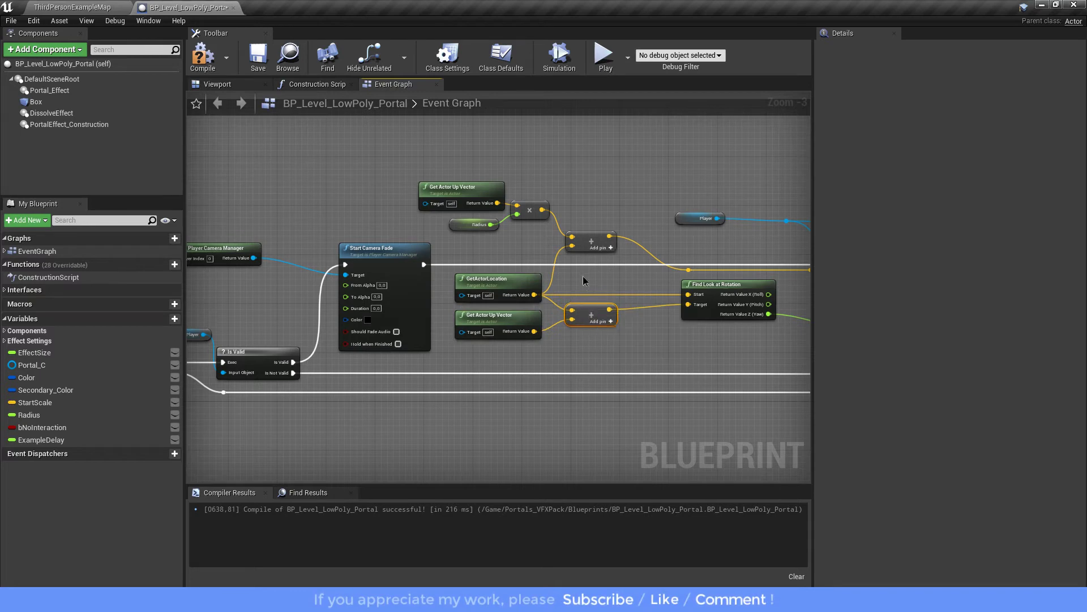
pyautogui.moveTo(577, 278); pyautogui.dragTo(635, 263, button='right')
pyautogui.scroll(1, 443, 275)
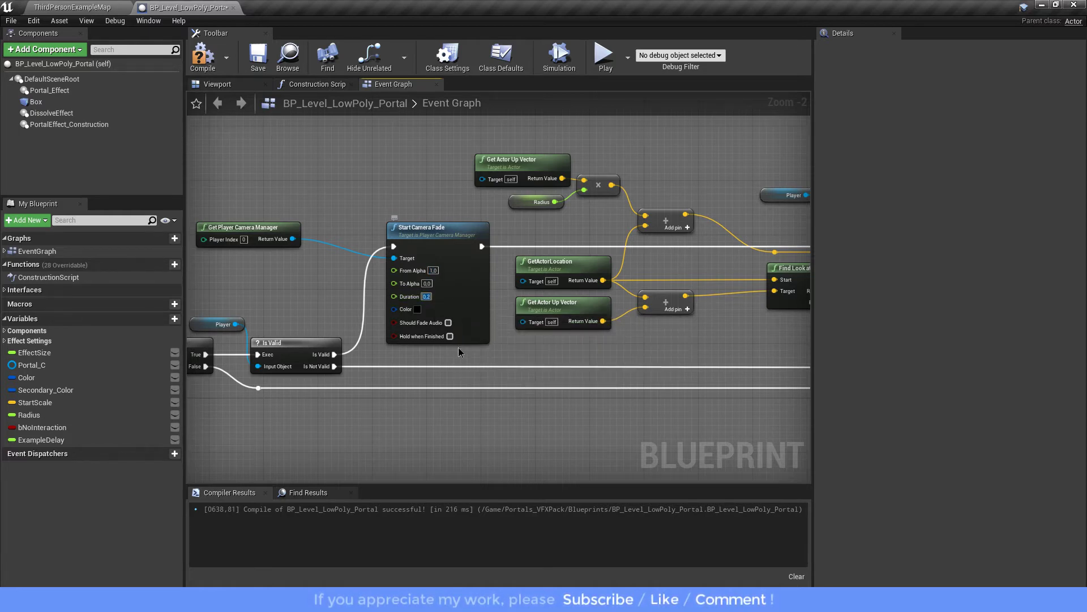
pyautogui.scroll(-1, 469, 376)
pyautogui.scroll(-1, 506, 422)
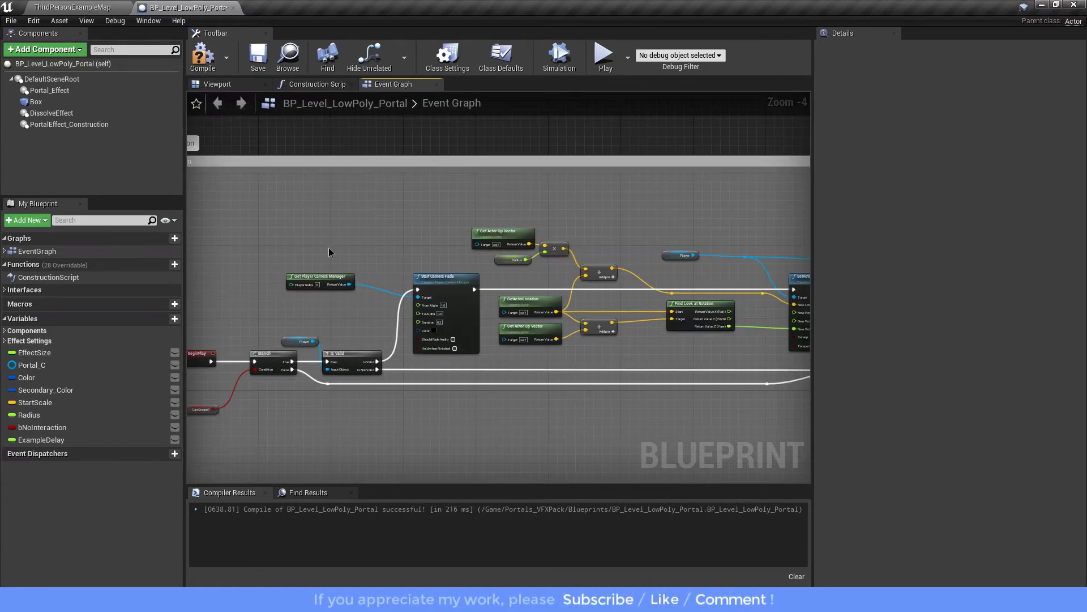
# Paste the camera manager and fade nodes beside Activate and wire Activate into Start Camera Fade
pyautogui.scroll(-4, 570, 414)
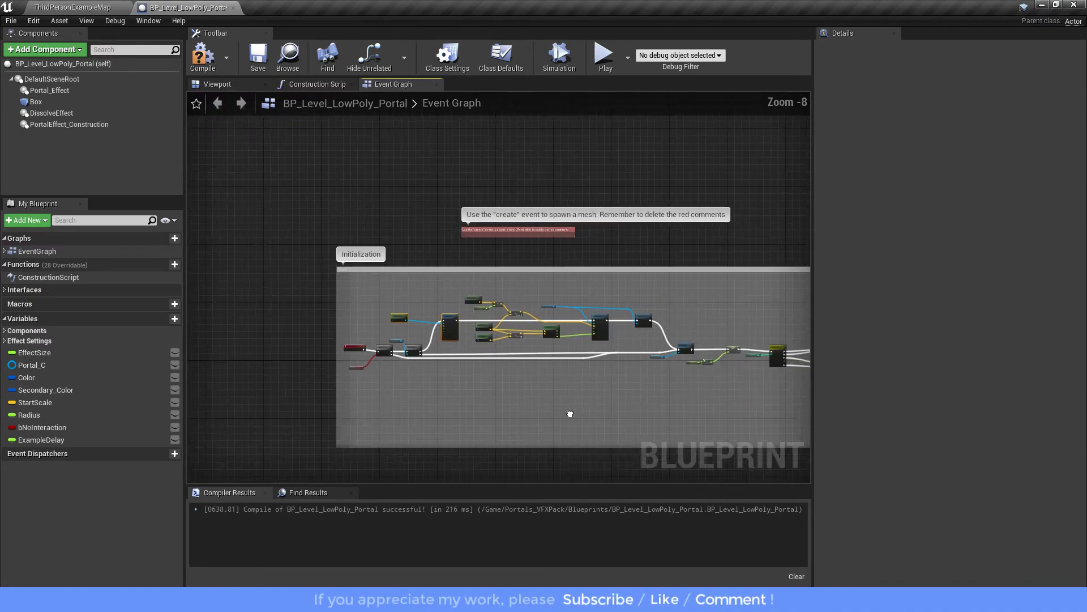
pyautogui.scroll(-3, 569, 414)
pyautogui.moveTo(570, 414); pyautogui.dragTo(440, 279, button='right')
pyautogui.scroll(2, 439, 280)
pyautogui.scroll(2, 334, 282)
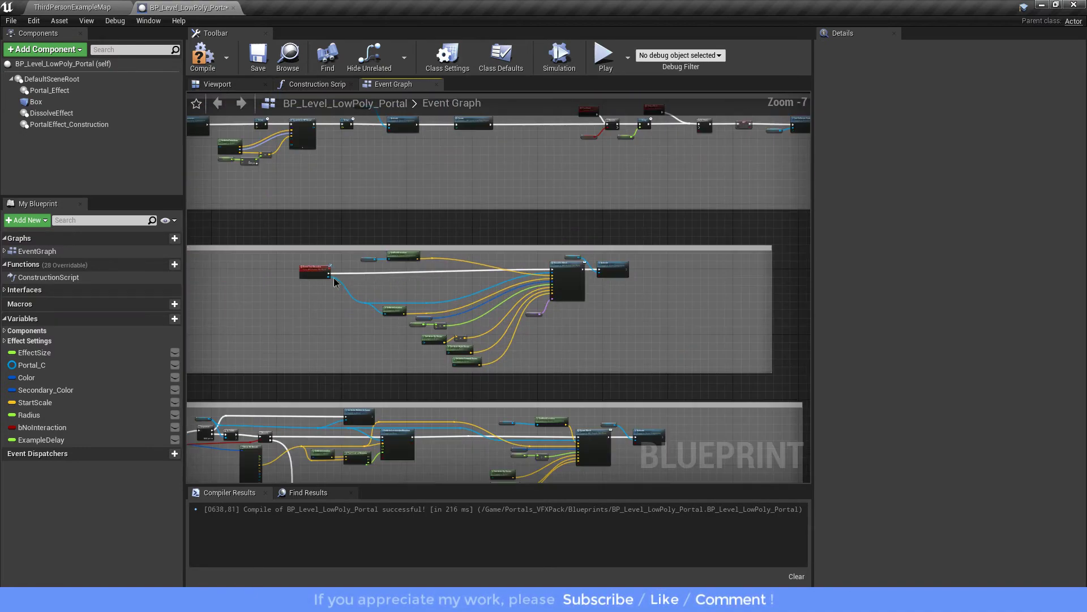
pyautogui.scroll(4, 334, 281)
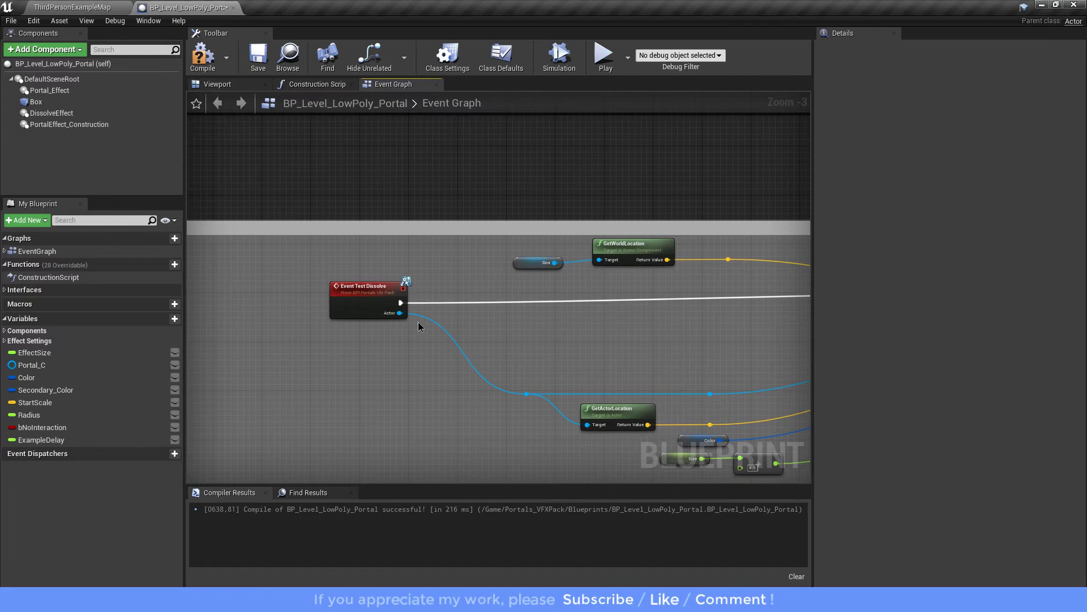
pyautogui.scroll(-3, 418, 327)
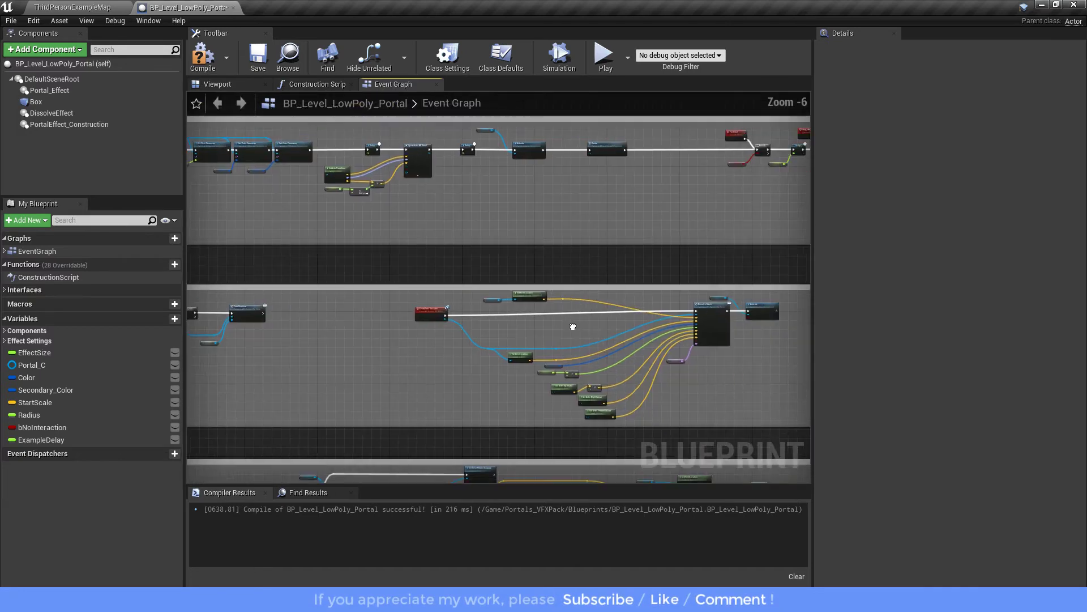
pyautogui.scroll(3, 377, 306)
pyautogui.moveTo(543, 313); pyautogui.dragTo(376, 314, button='right')
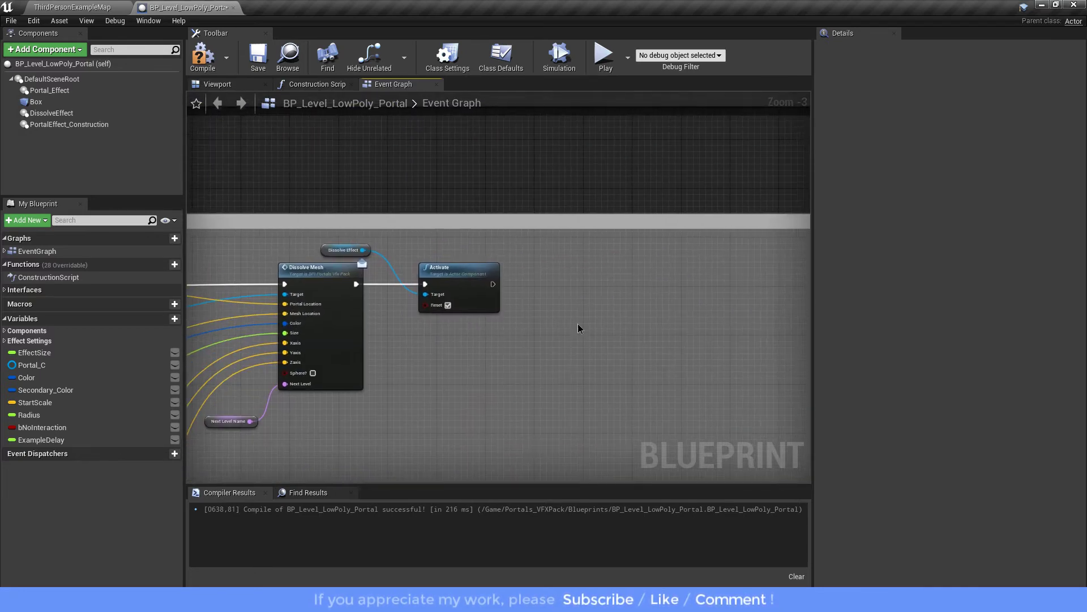
pyautogui.hotkey('ctrl', 'v')
pyautogui.moveTo(712, 344); pyautogui.dragTo(641, 259)
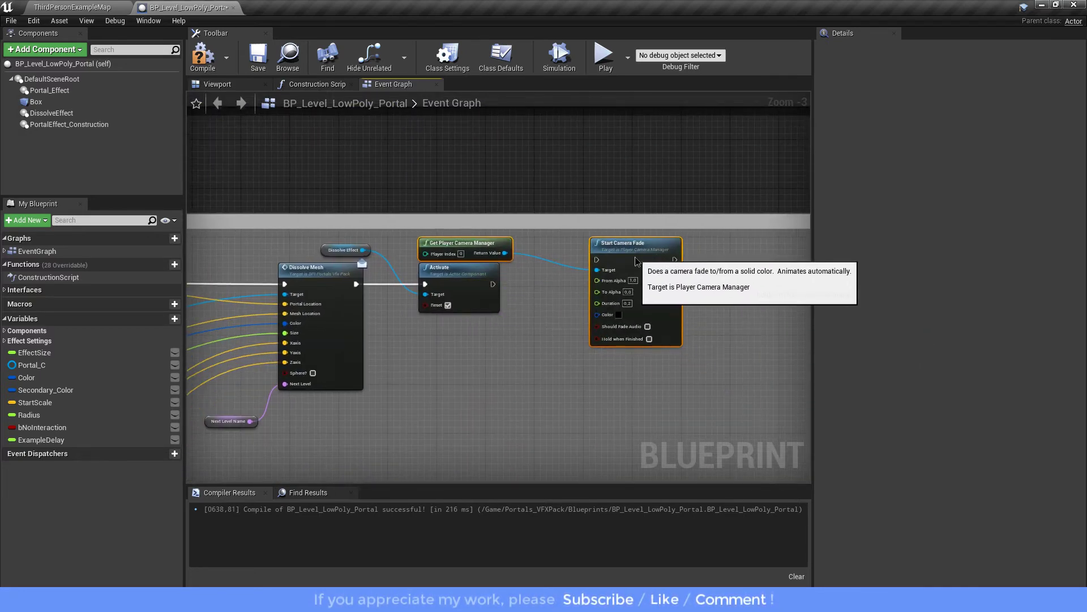
pyautogui.moveTo(492, 284)
pyautogui.mouseDown()
pyautogui.moveTo(597, 260)
pyautogui.moveTo(642, 279)
pyautogui.mouseUp()
pyautogui.press('q')
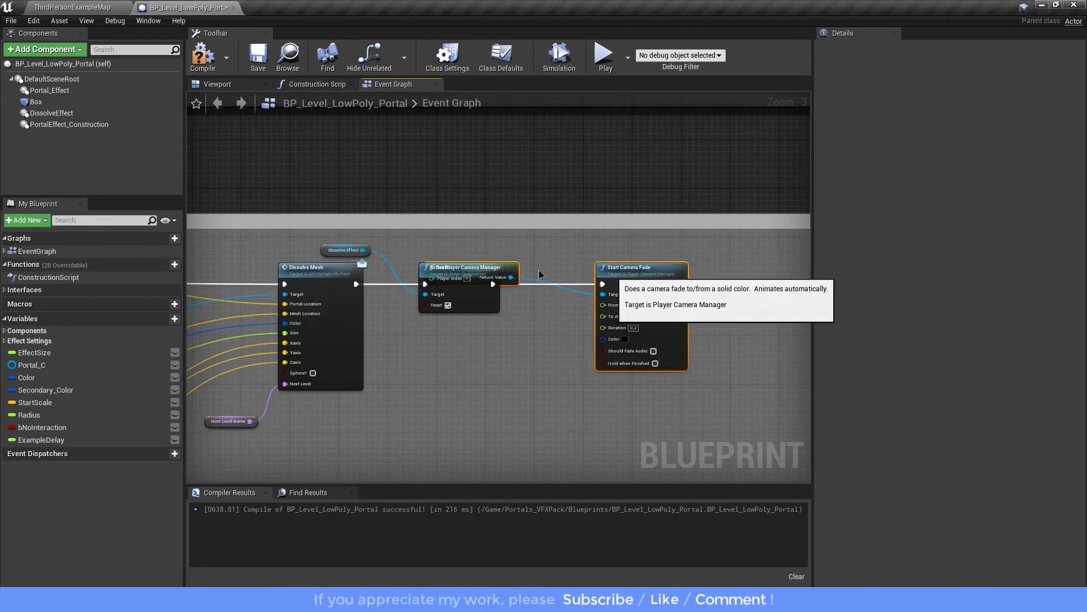
pyautogui.moveTo(510, 271); pyautogui.dragTo(493, 337)
# Make the fade run from alpha 0 to 1 with Hold when Finished, then compile
pyautogui.scroll(1, 647, 303)
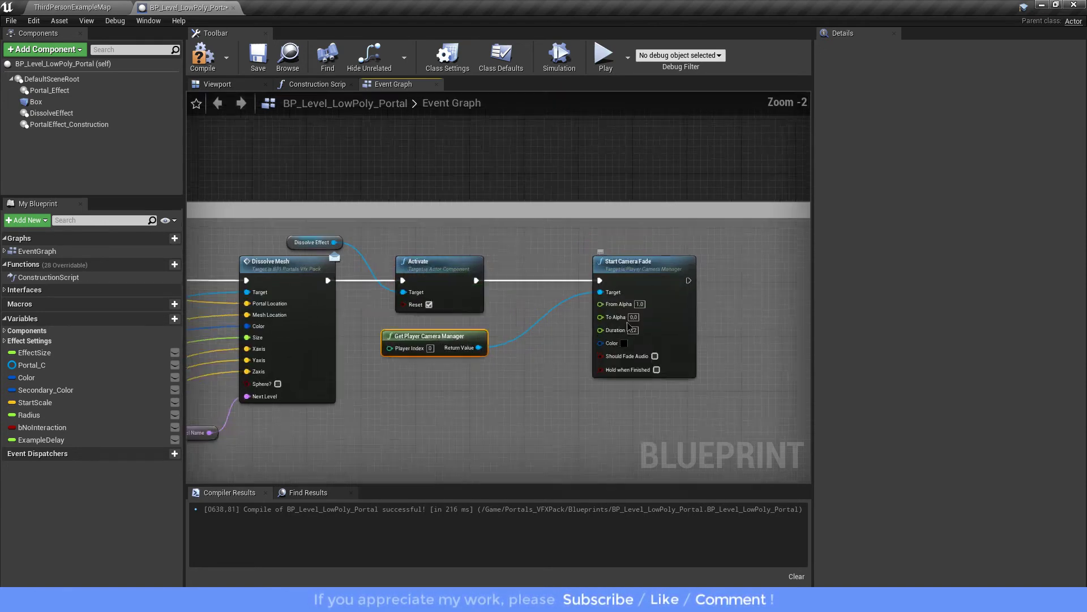
pyautogui.scroll(2, 647, 303)
pyautogui.write('0')
pyautogui.press('Return')
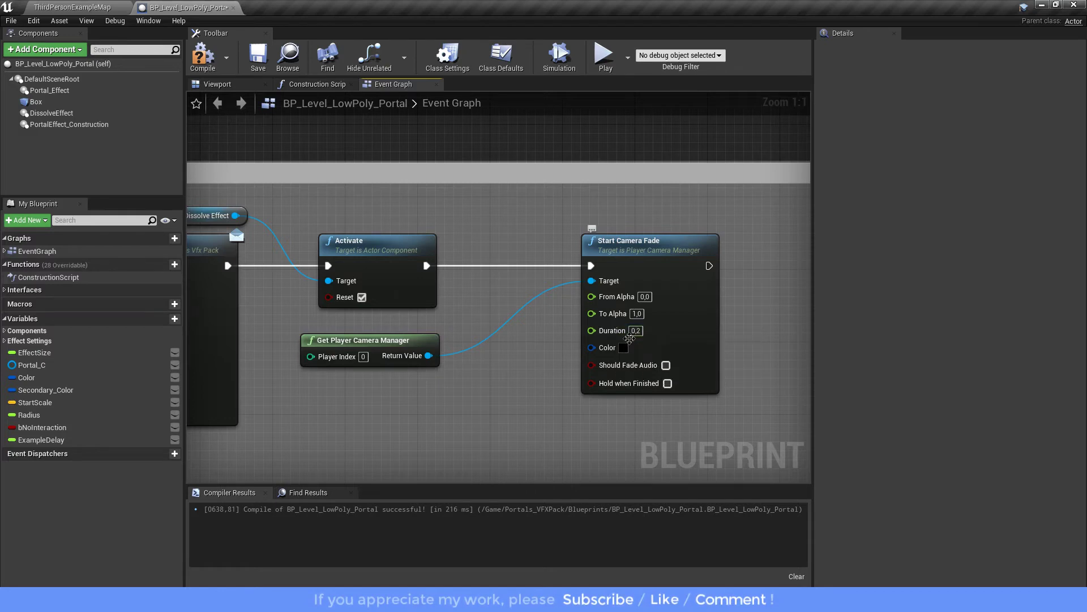
pyautogui.click(667, 383)
pyautogui.click(203, 56)
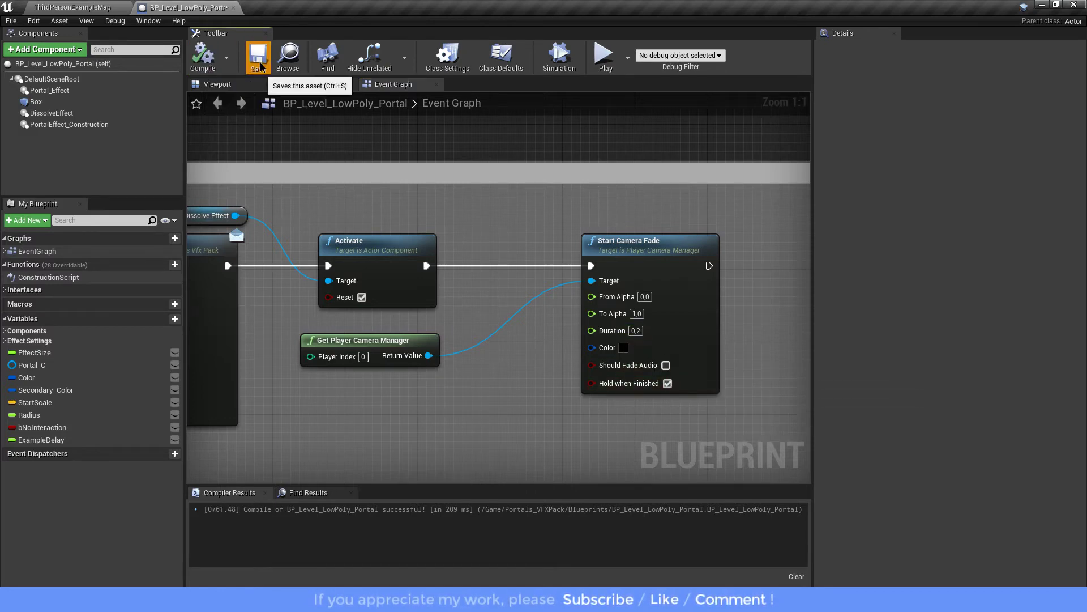
# Play ThirdPersonExampleMap and run the character into the portal
pyautogui.click(72, 8)
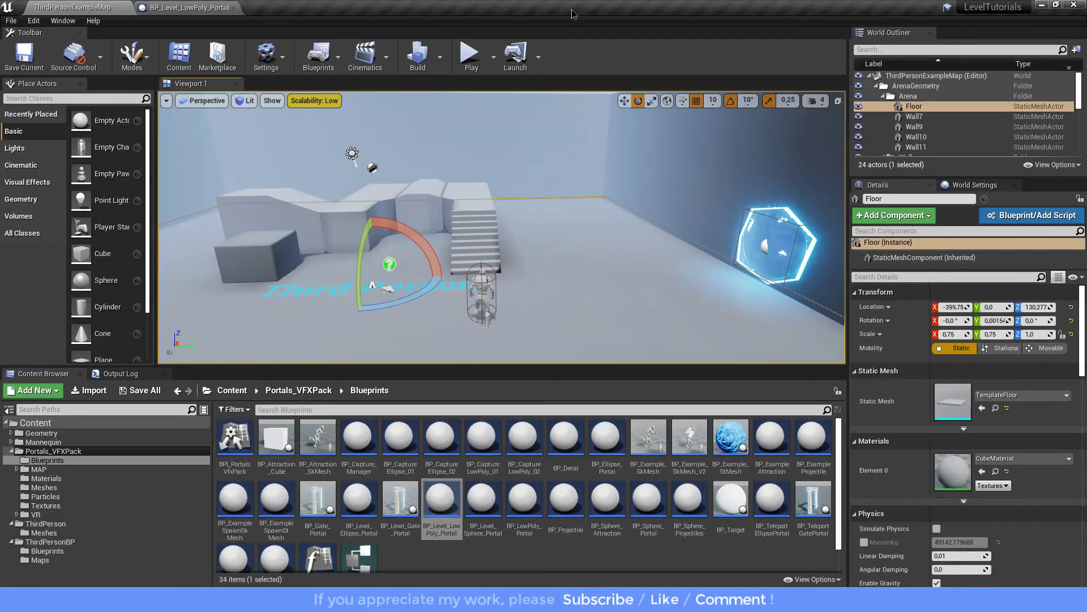
pyautogui.click(472, 57)
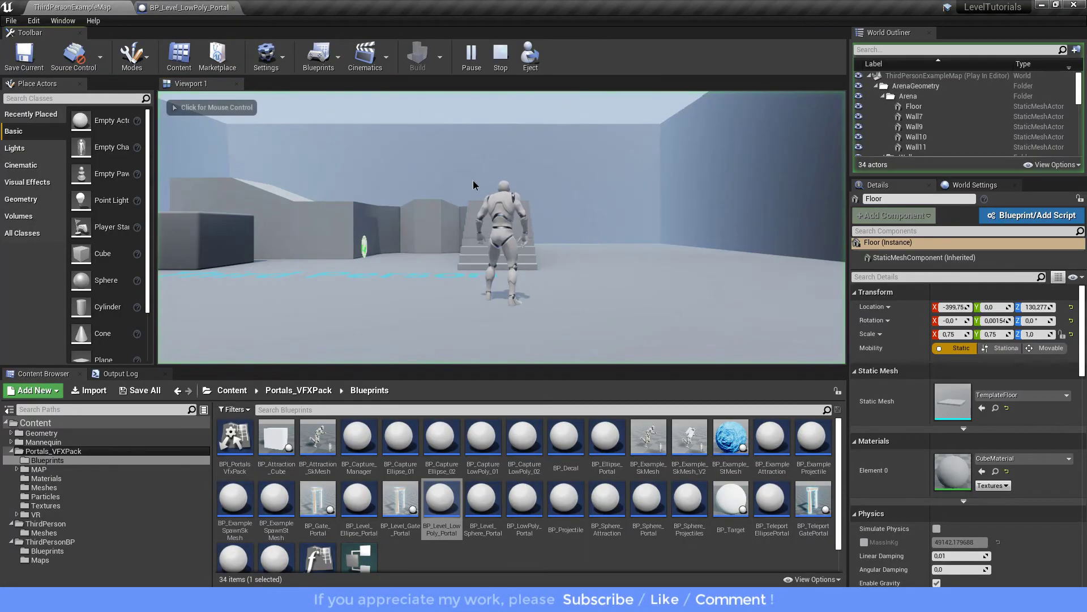
pyautogui.press('w')
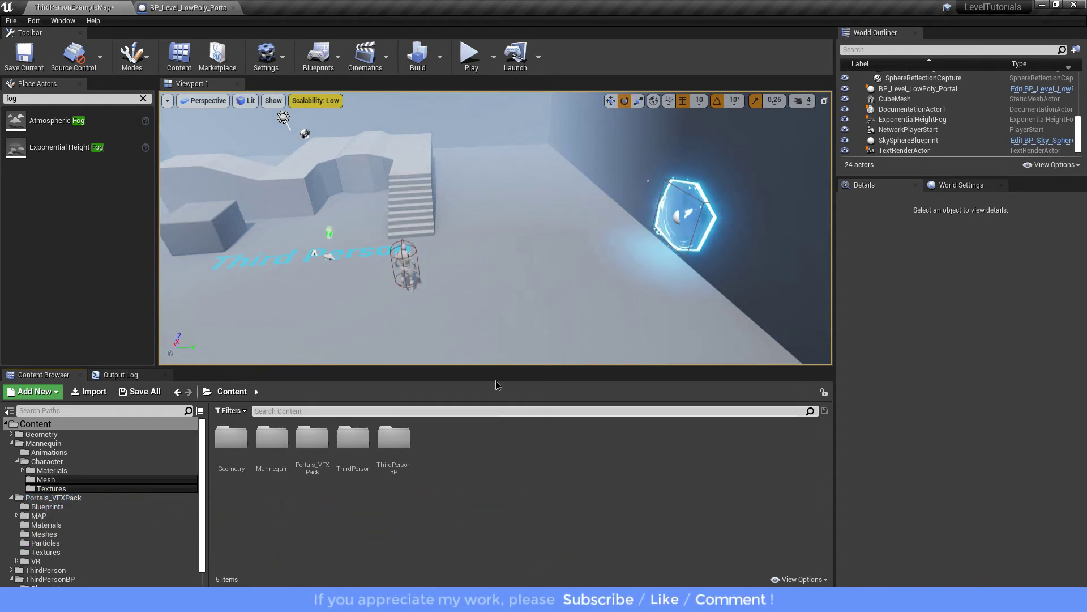
# Check the placed portal's location and rotation, then open the Level Blueprint
pyautogui.click(551, 318)
pyautogui.click(681, 220)
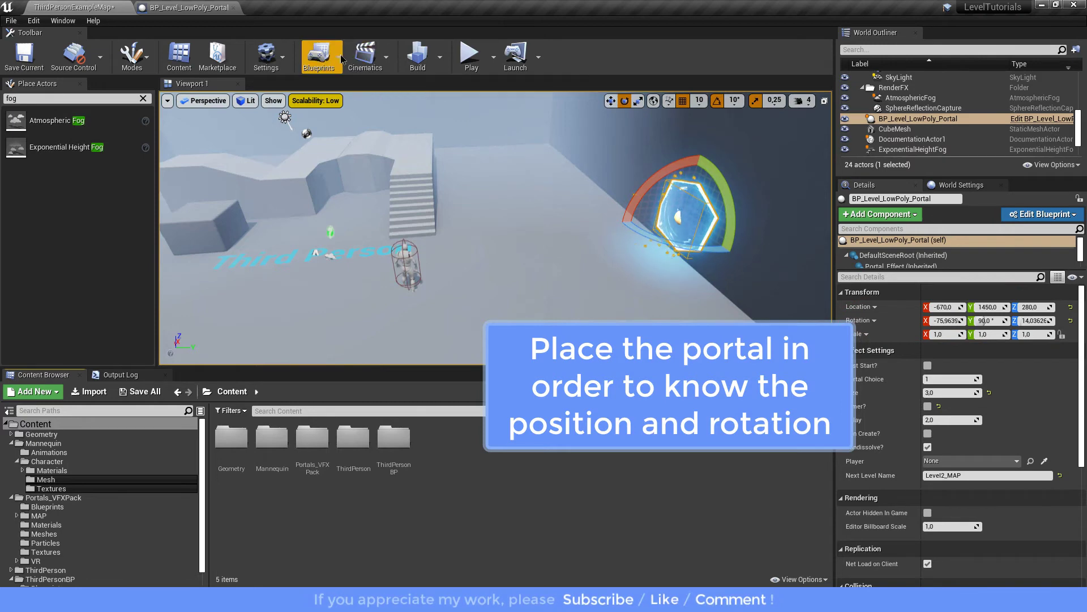
pyautogui.click(339, 57)
# Open the map's Level Blueprint and add an Event BeginPlay node
pyautogui.click(356, 140)
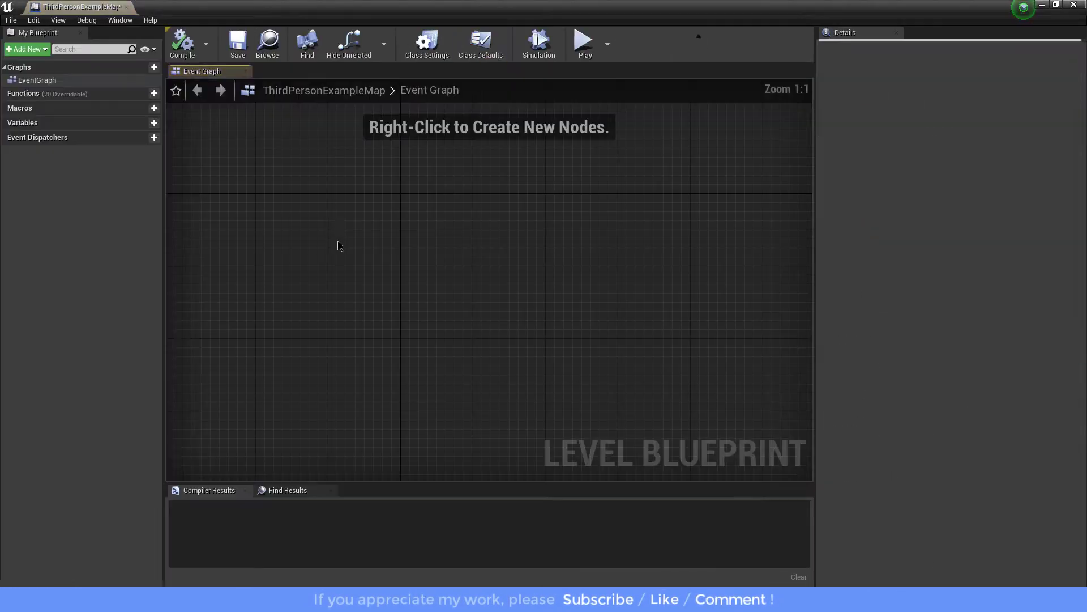
pyautogui.scroll(-6, 342, 241)
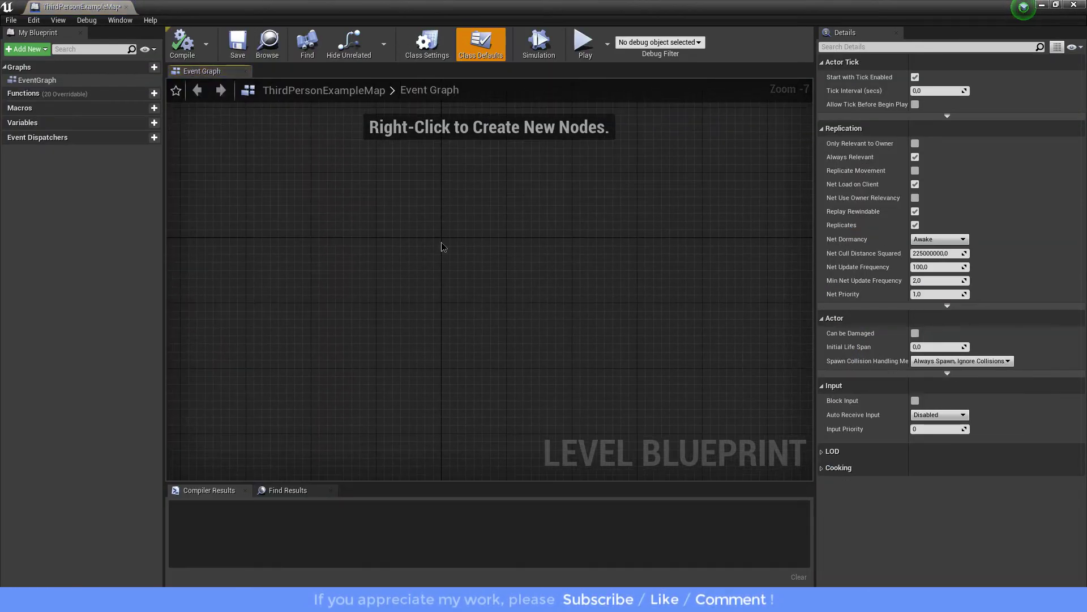
pyautogui.scroll(2, 429, 250)
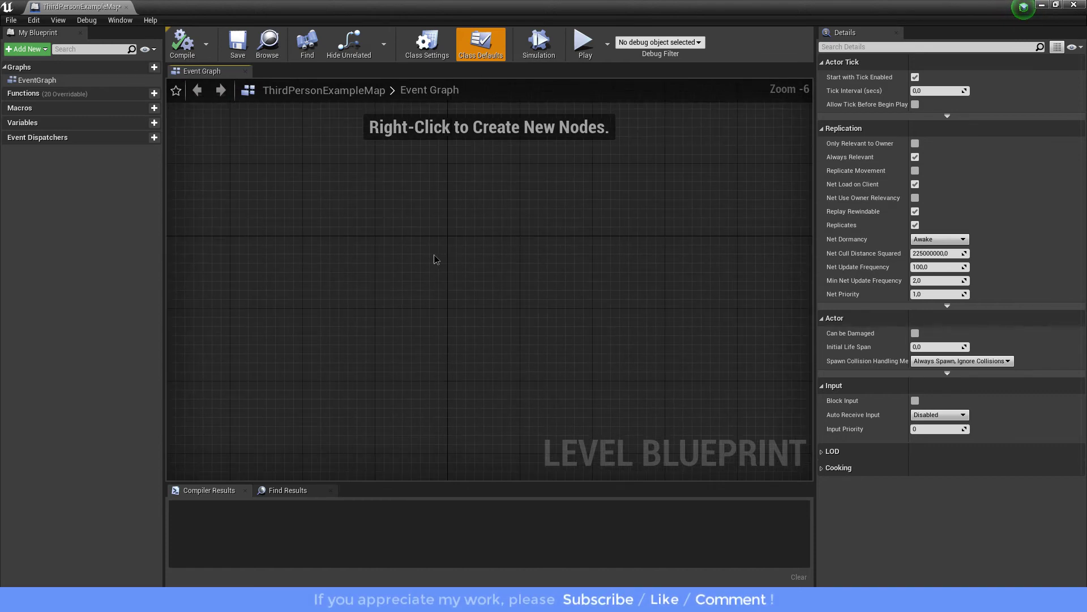
pyautogui.rightClick(433, 254)
pyautogui.write('BEGI')
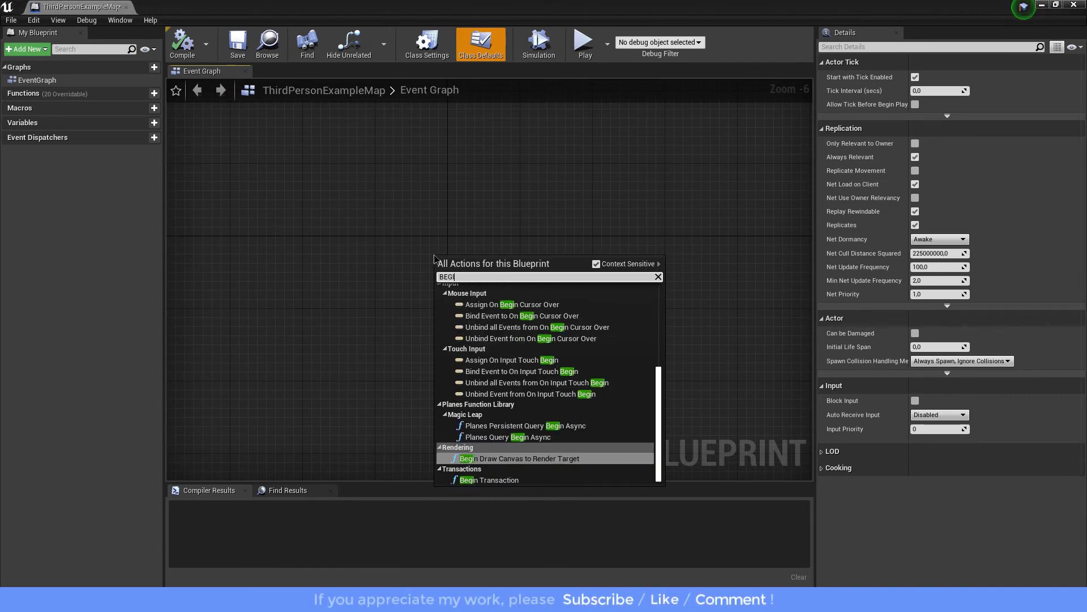
pyautogui.write('N PLA')
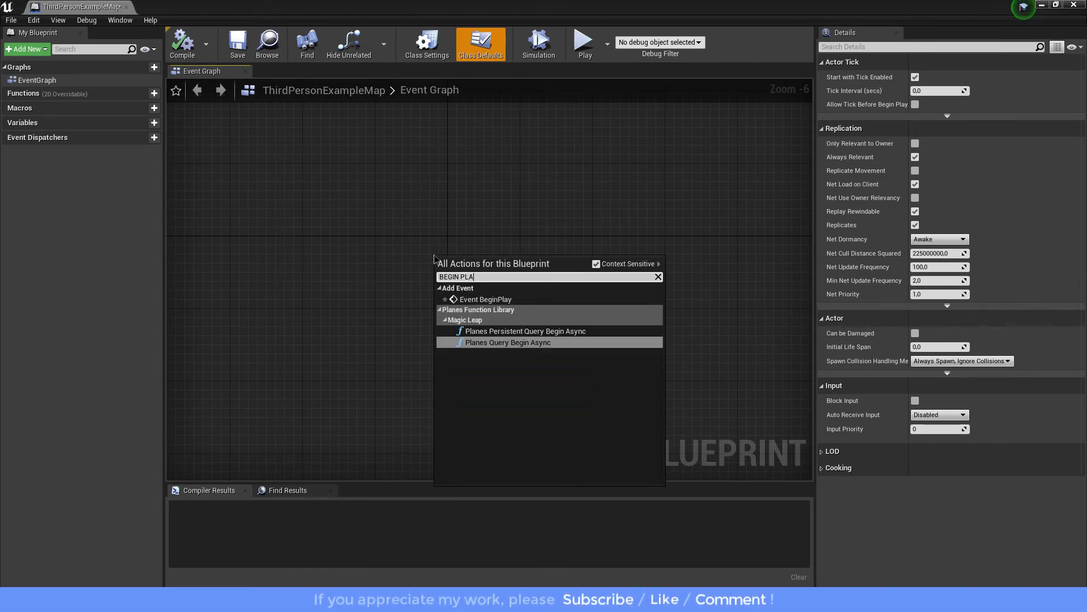
pyautogui.click(487, 299)
# Chain a 3-second Delay after BeginPlay and wrap it in a comment titled Condition
pyautogui.scroll(4, 396, 269)
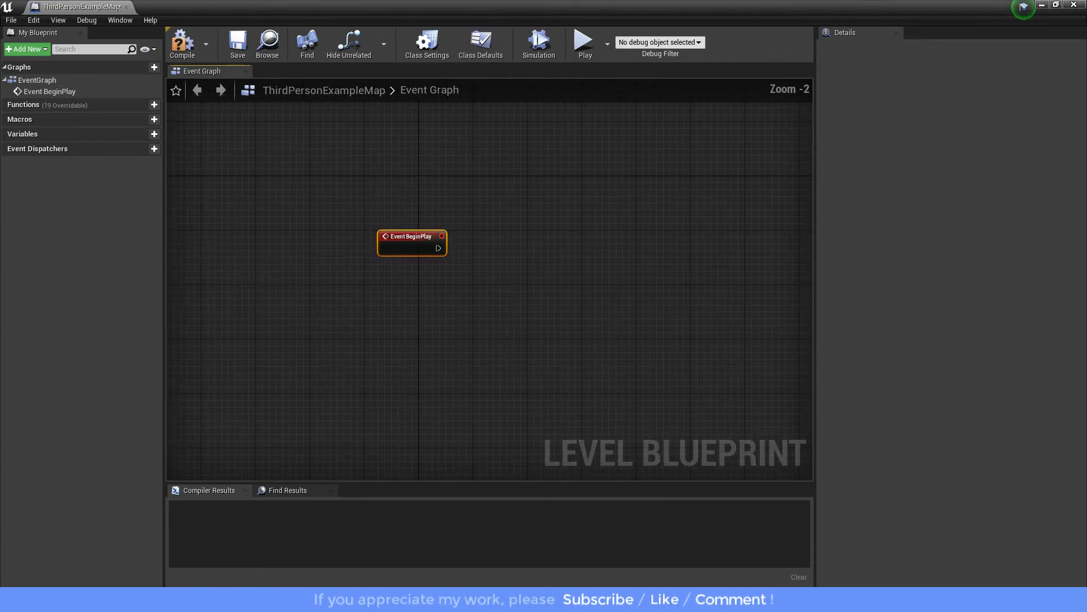
pyautogui.moveTo(379, 272); pyautogui.dragTo(541, 270)
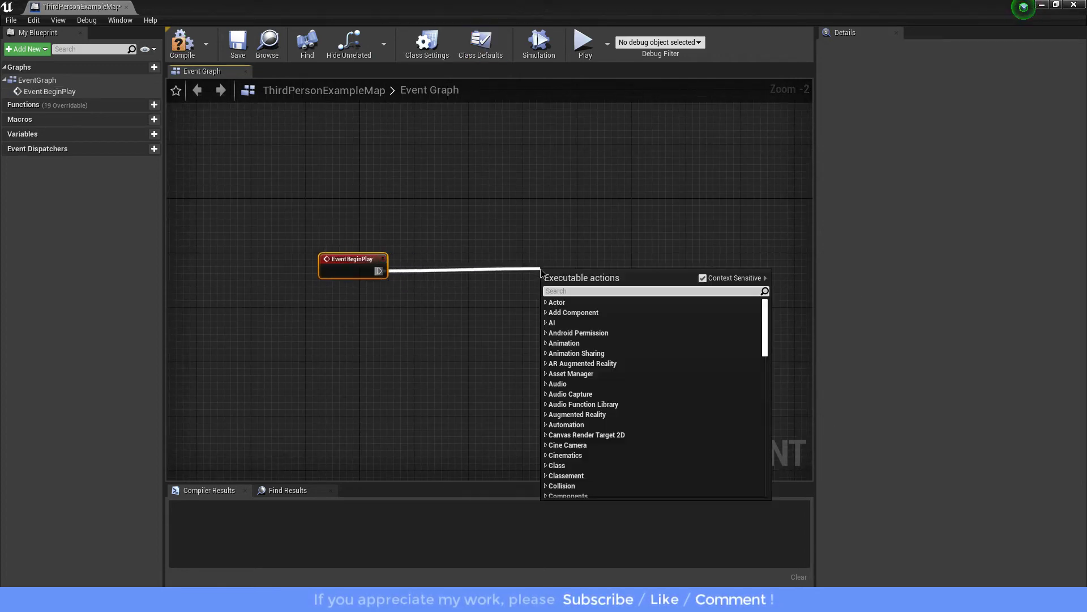
pyautogui.write('DELAY')
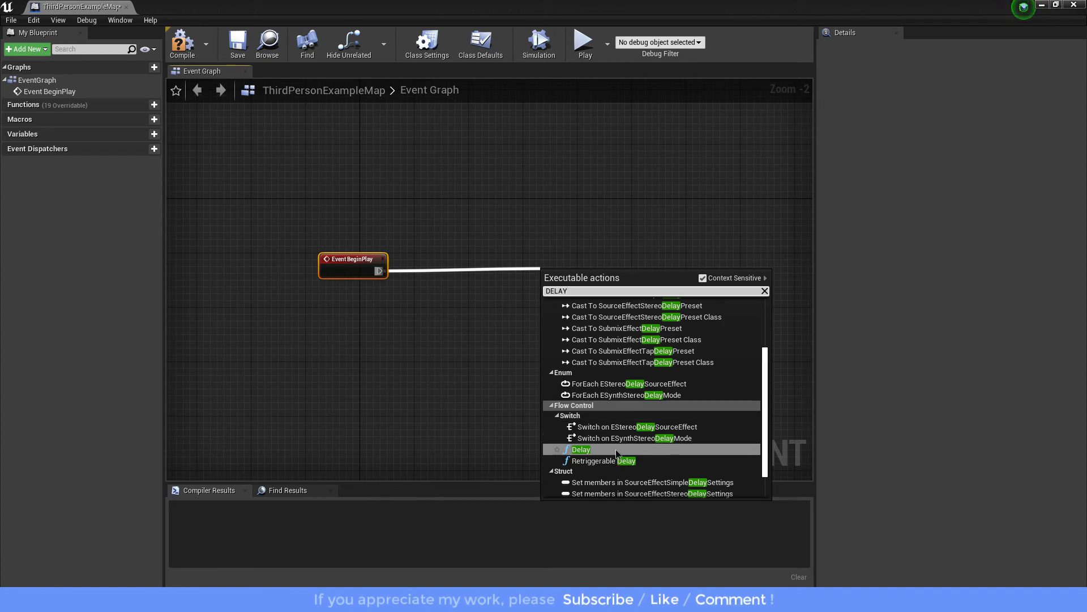
pyautogui.click(615, 450)
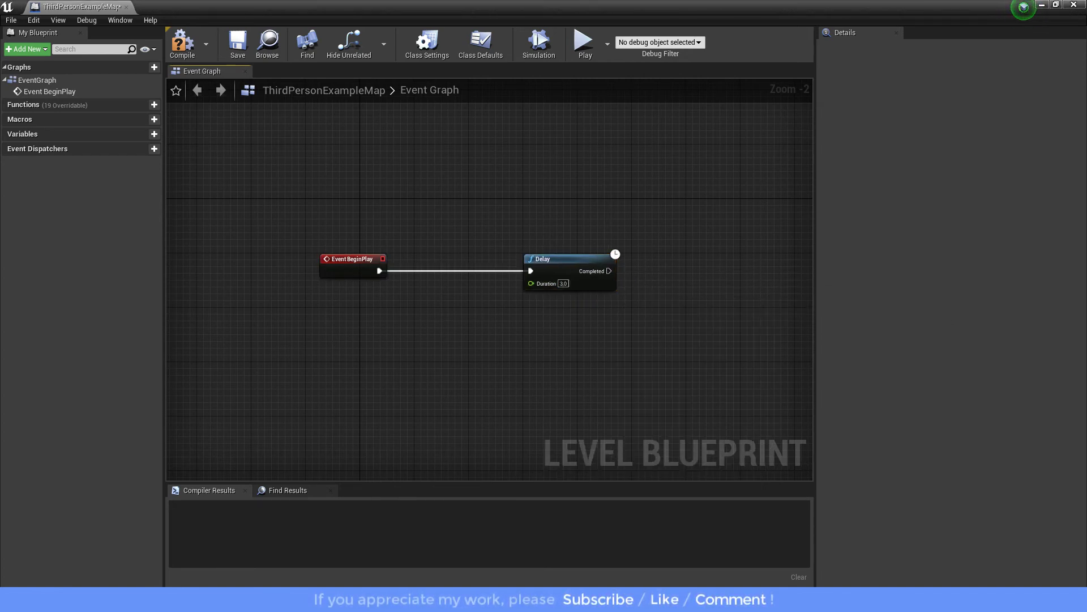
pyautogui.moveTo(641, 295)
pyautogui.mouseDown(button='right')
pyautogui.moveTo(514, 304)
pyautogui.moveTo(474, 282)
pyautogui.mouseUp(button='right')
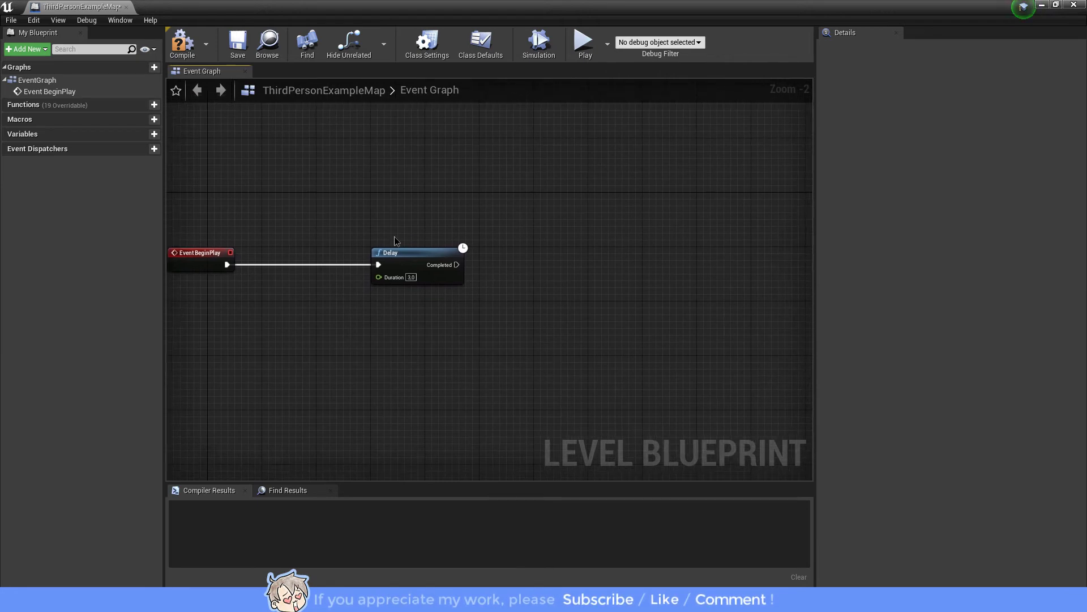
pyautogui.press('c')
pyautogui.write('Condition')
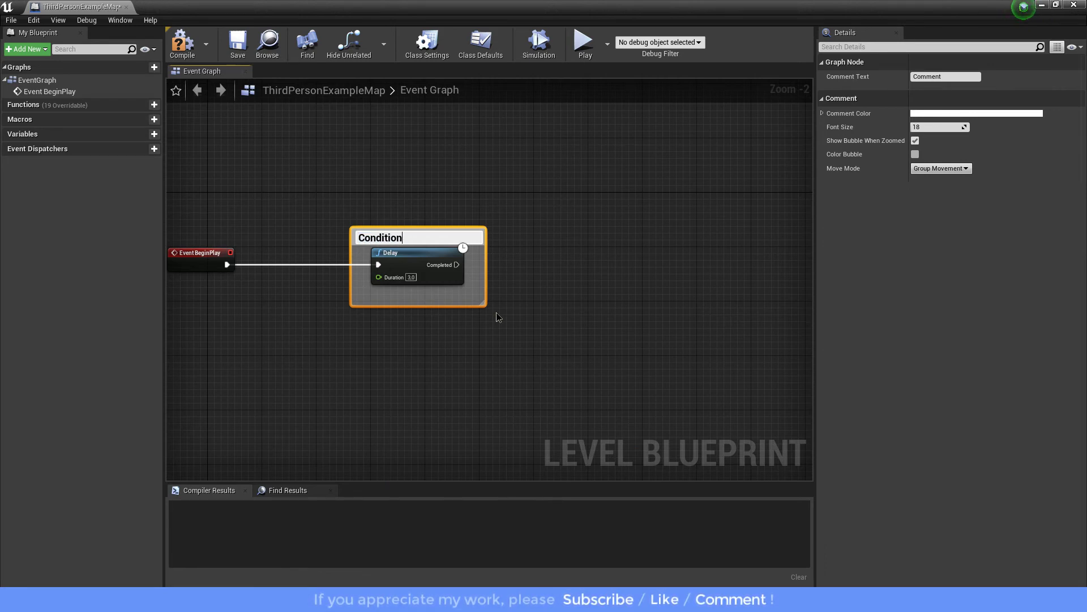
pyautogui.press('Return')
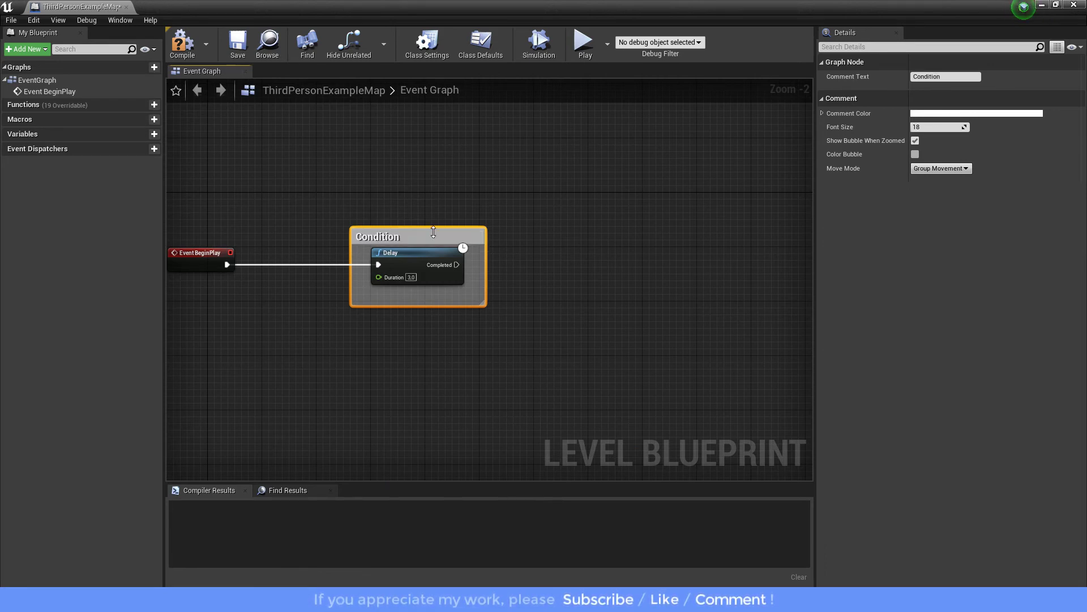
pyautogui.moveTo(430, 228); pyautogui.dragTo(431, 220)
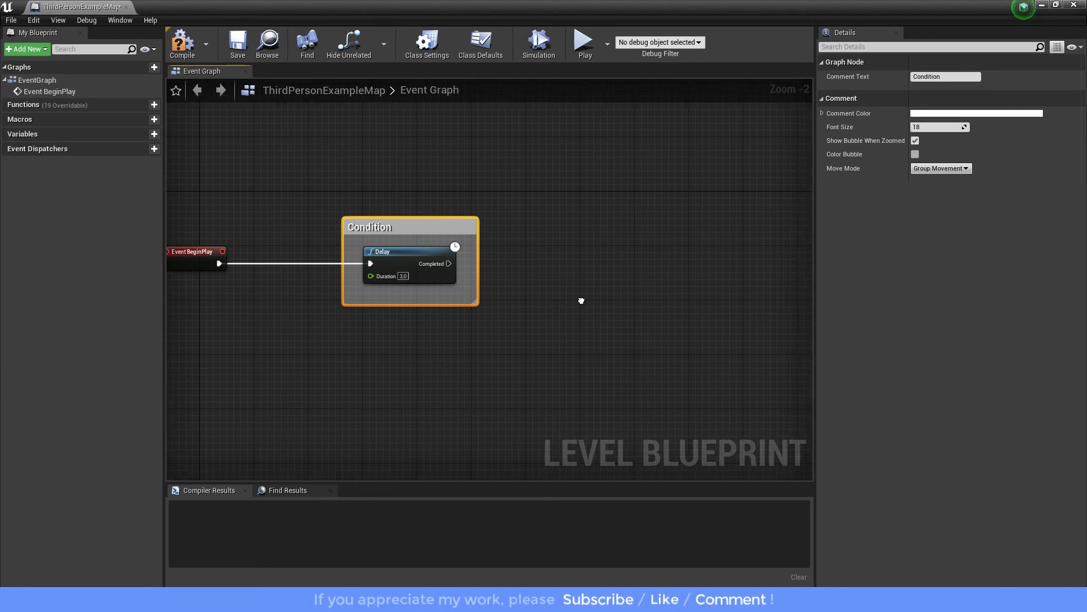
# Add a Print String after the Delay's Completed pin with the message 'Condition : OK'
pyautogui.moveTo(582, 301); pyautogui.dragTo(458, 297, button='right')
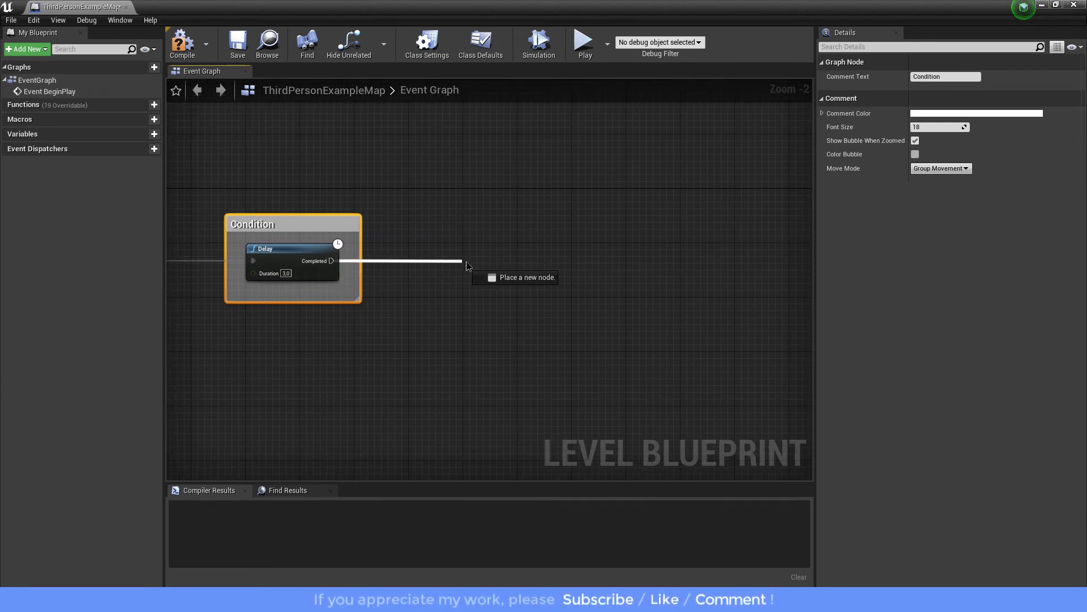
pyautogui.moveTo(336, 260); pyautogui.dragTo(469, 262)
pyautogui.write('print')
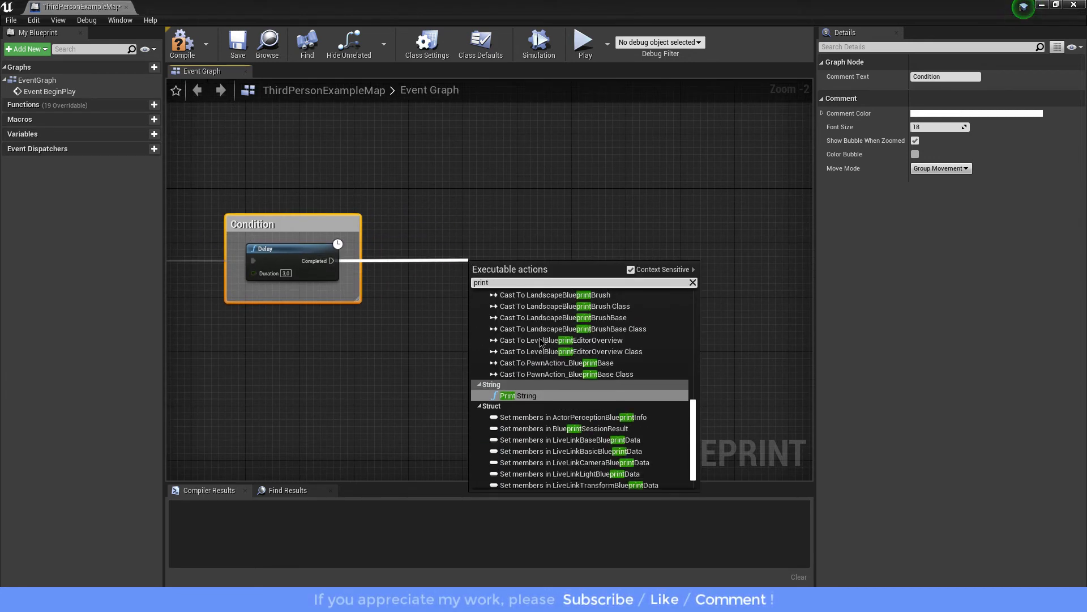
pyautogui.click(504, 404)
pyautogui.moveTo(513, 294); pyautogui.dragTo(507, 280)
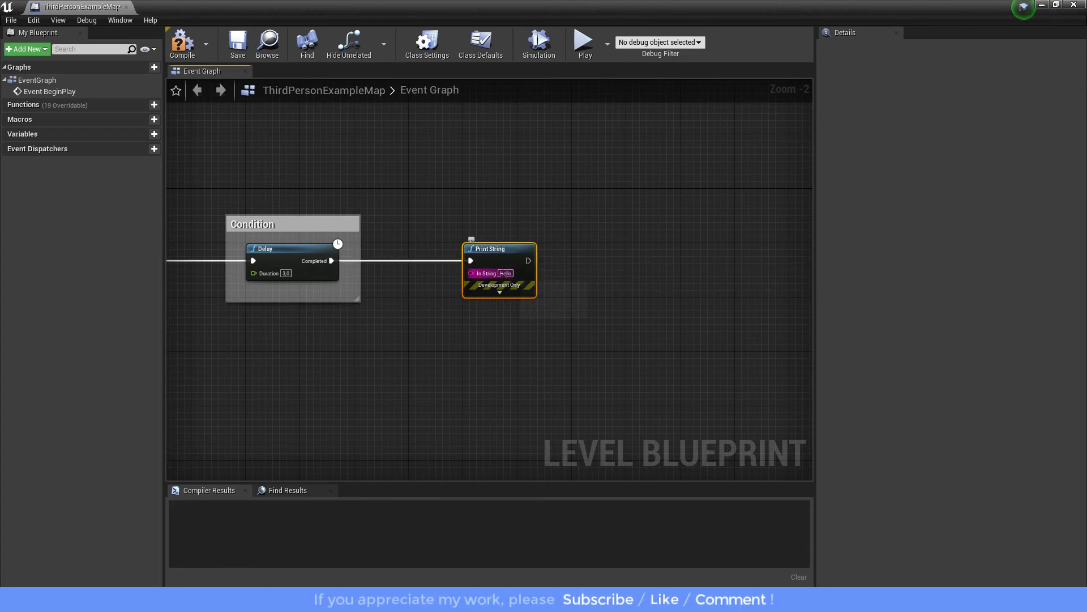
pyautogui.click(506, 273)
pyautogui.write('ConditionOK')
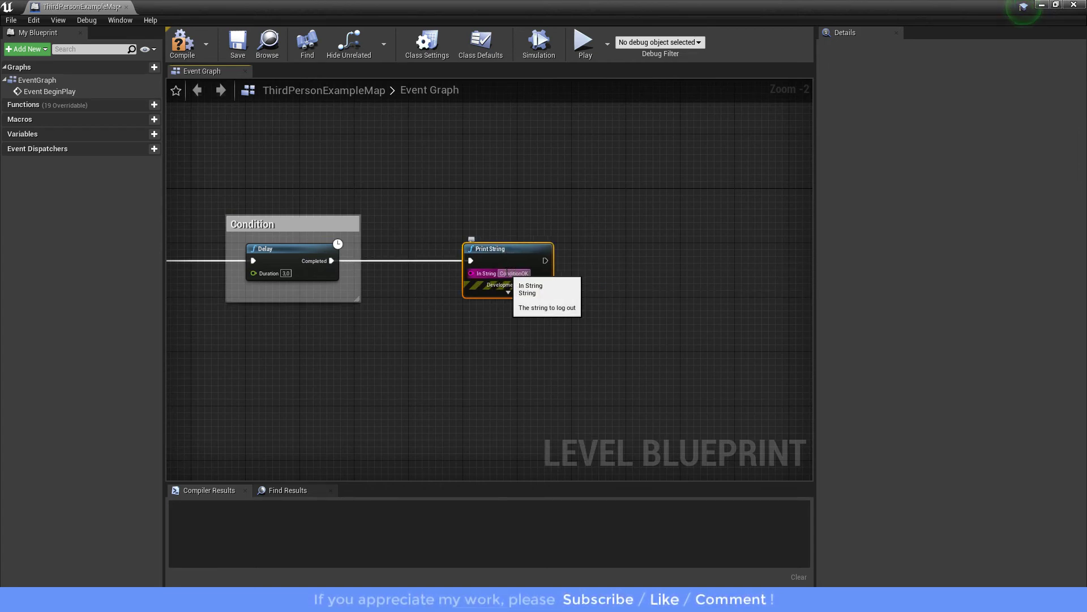
pyautogui.press('Return')
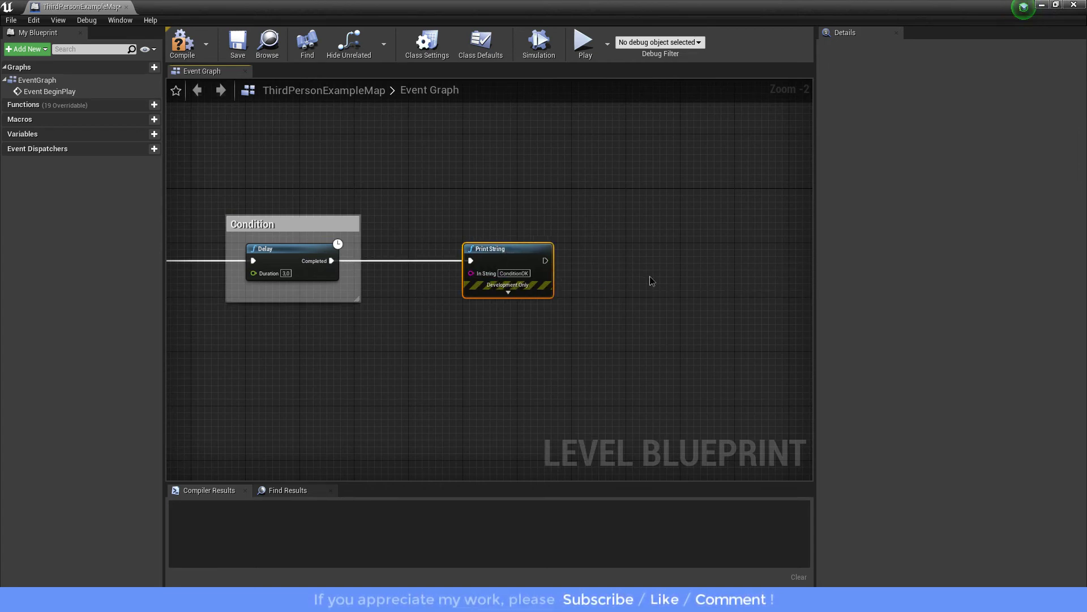
pyautogui.moveTo(529, 274); pyautogui.dragTo(456, 298, button='right')
pyautogui.click(442, 297)
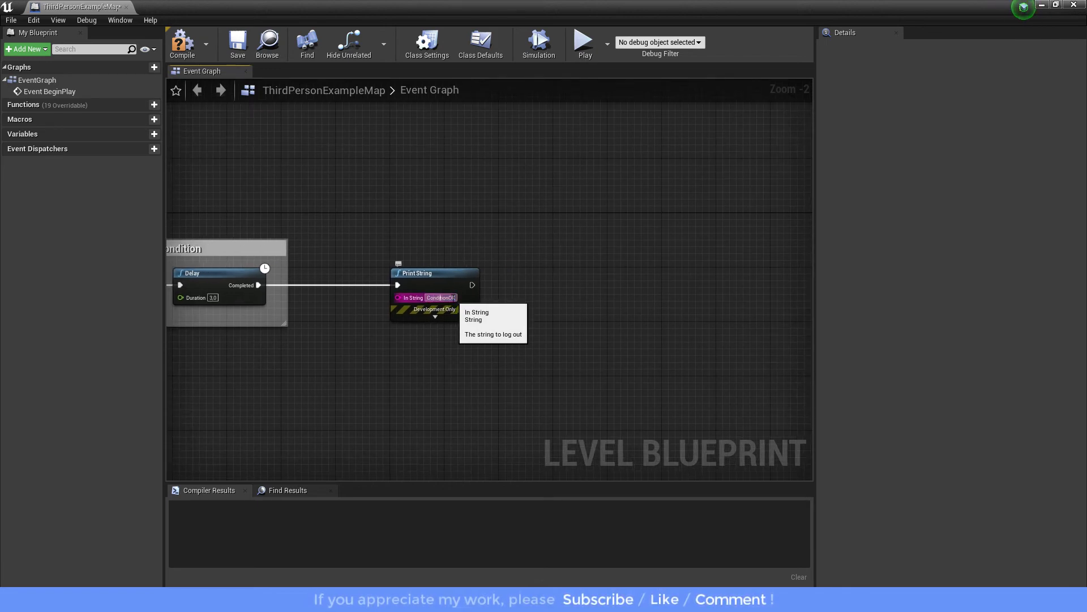
pyautogui.write('N')
pyautogui.click(554, 293)
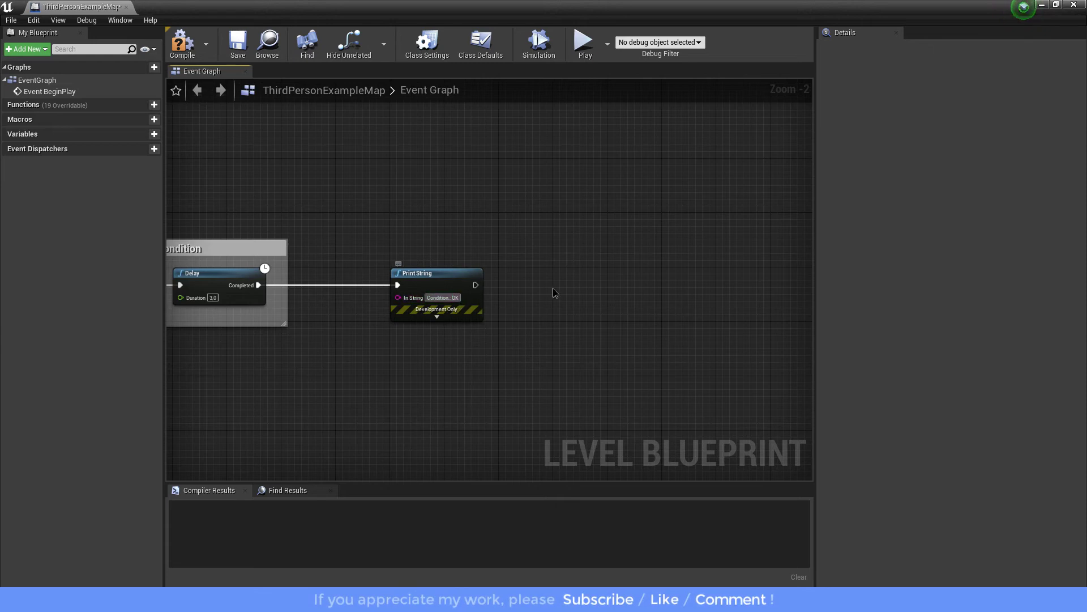
# Add a SpawnActor from Class node after Print String with class BP_Level_LowPoly_Portal
pyautogui.moveTo(516, 289); pyautogui.dragTo(461, 282, button='right')
pyautogui.moveTo(420, 278); pyautogui.dragTo(530, 280)
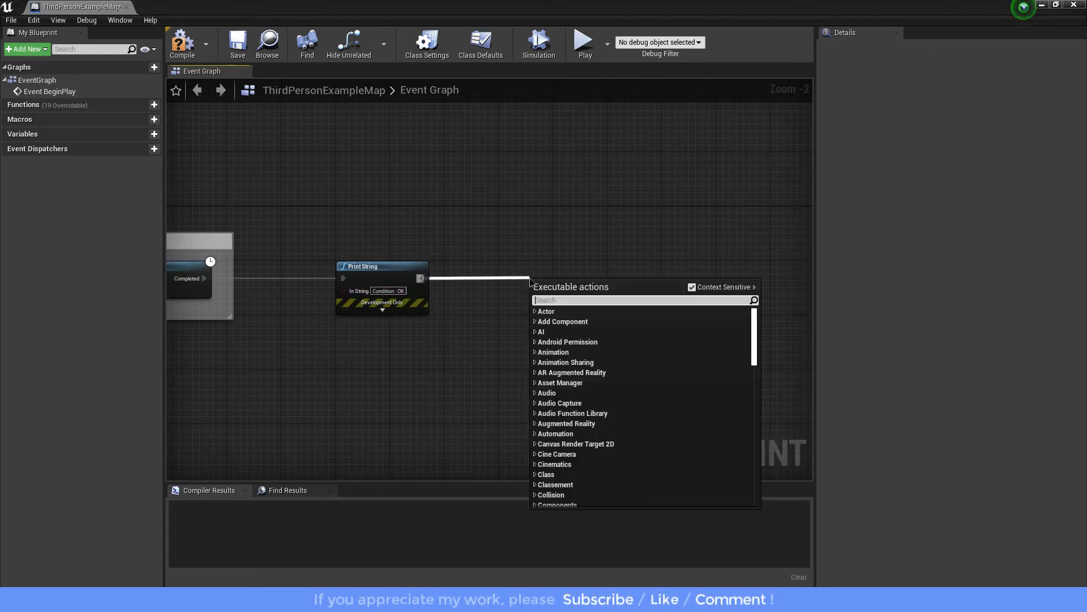
pyautogui.write('spawn actor')
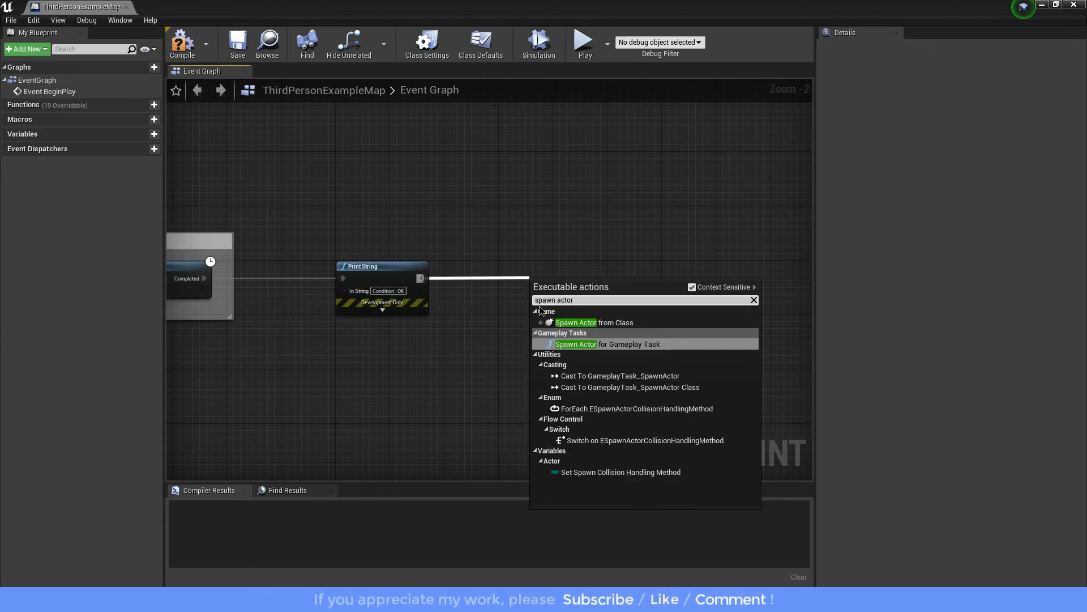
pyautogui.click(623, 323)
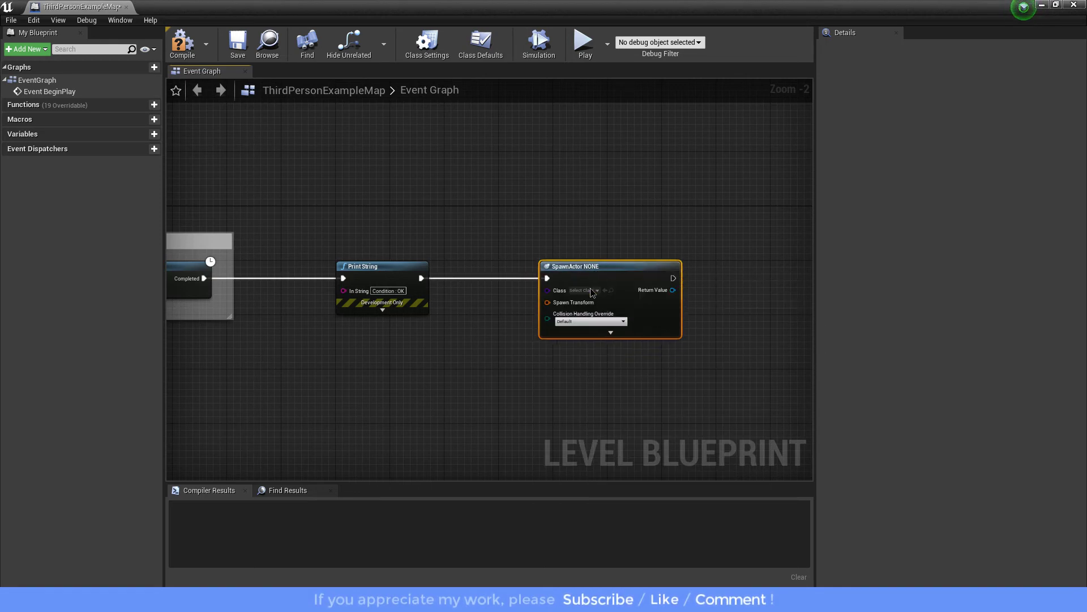
pyautogui.click(583, 291)
pyautogui.write('level')
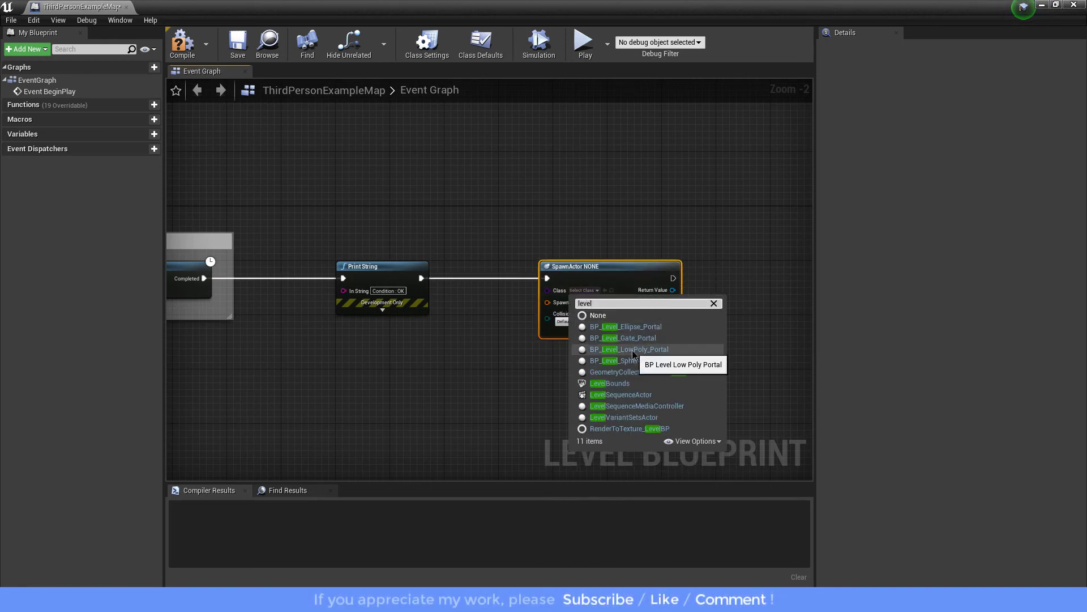
pyautogui.click(628, 350)
# Split the Spawn Transform pin into location, rotation and scale
pyautogui.moveTo(714, 321); pyautogui.dragTo(737, 276, button='right')
pyautogui.rightClick(571, 264)
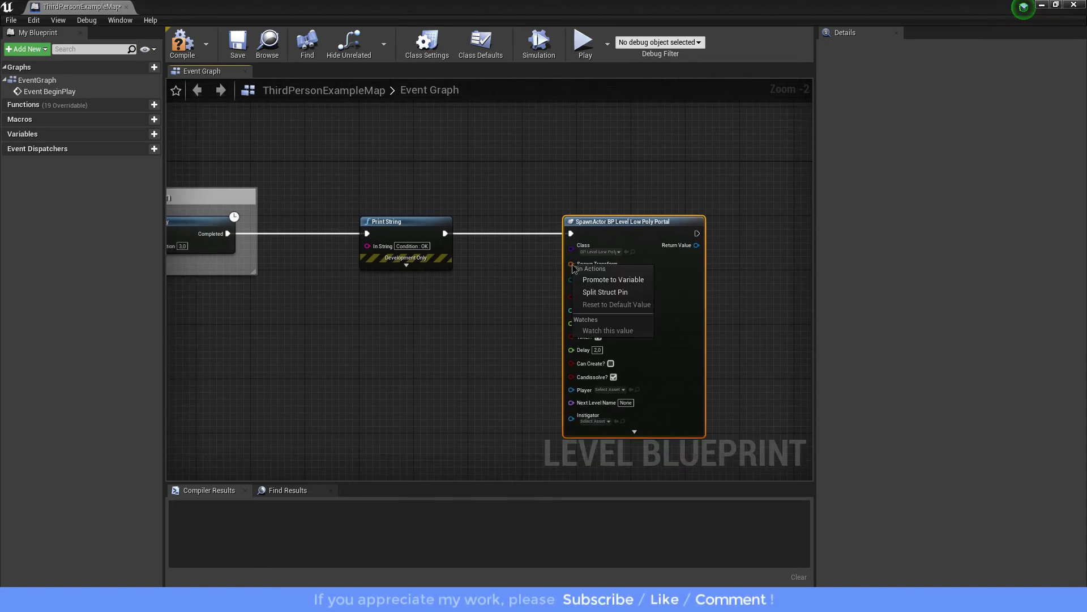
pyautogui.click(623, 287)
pyautogui.moveTo(537, 333); pyautogui.dragTo(569, 302, button='right')
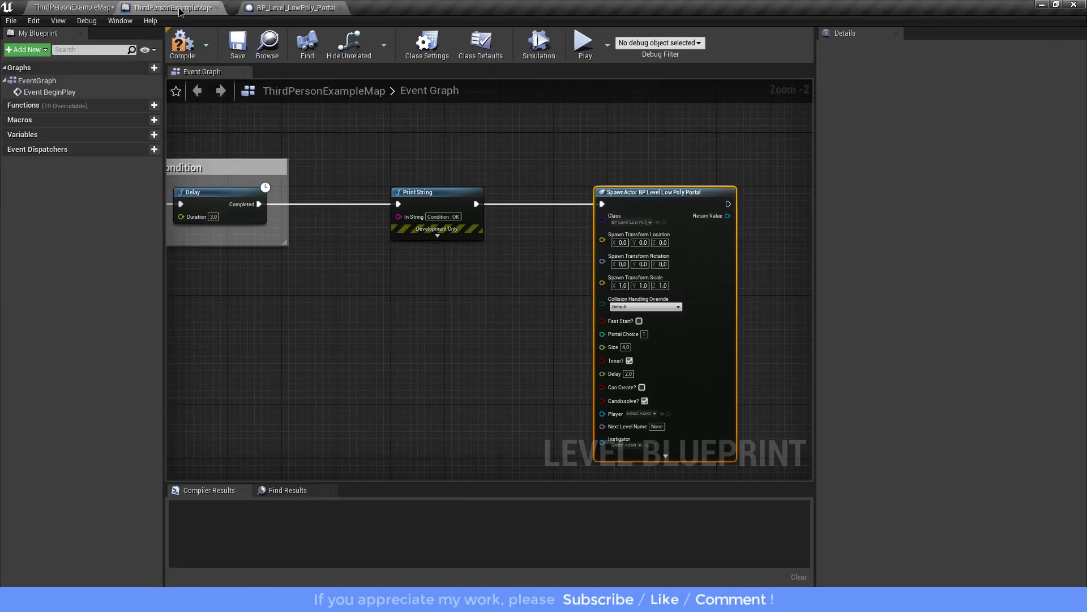
# Copy the hand-placed portal's Location value from its Details panel
pyautogui.click(275, 5)
pyautogui.click(149, 8)
pyautogui.click(74, 7)
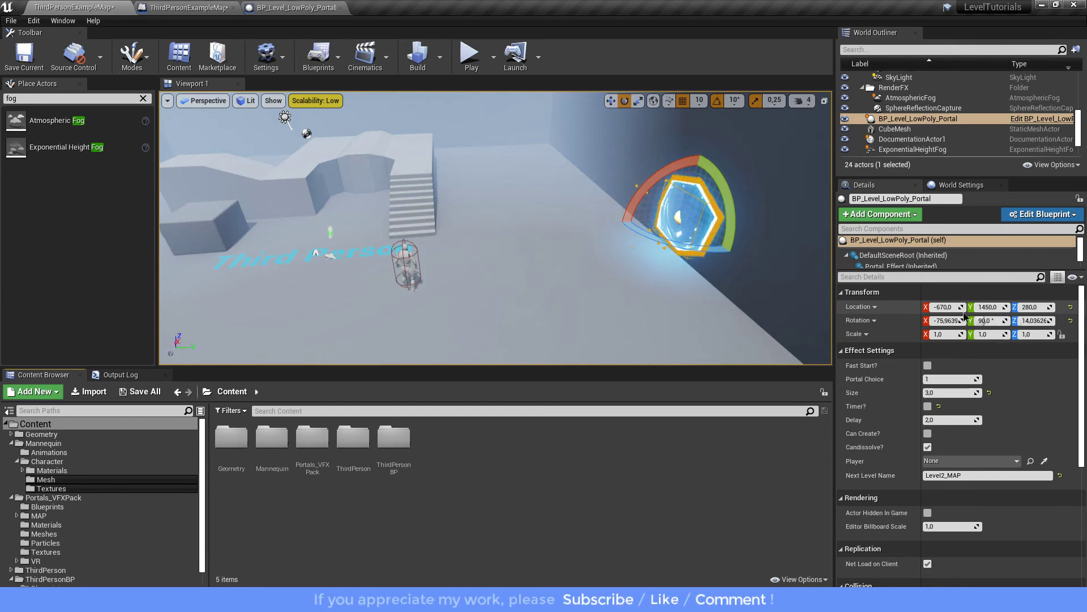
pyautogui.rightClick(902, 308)
pyautogui.click(931, 313)
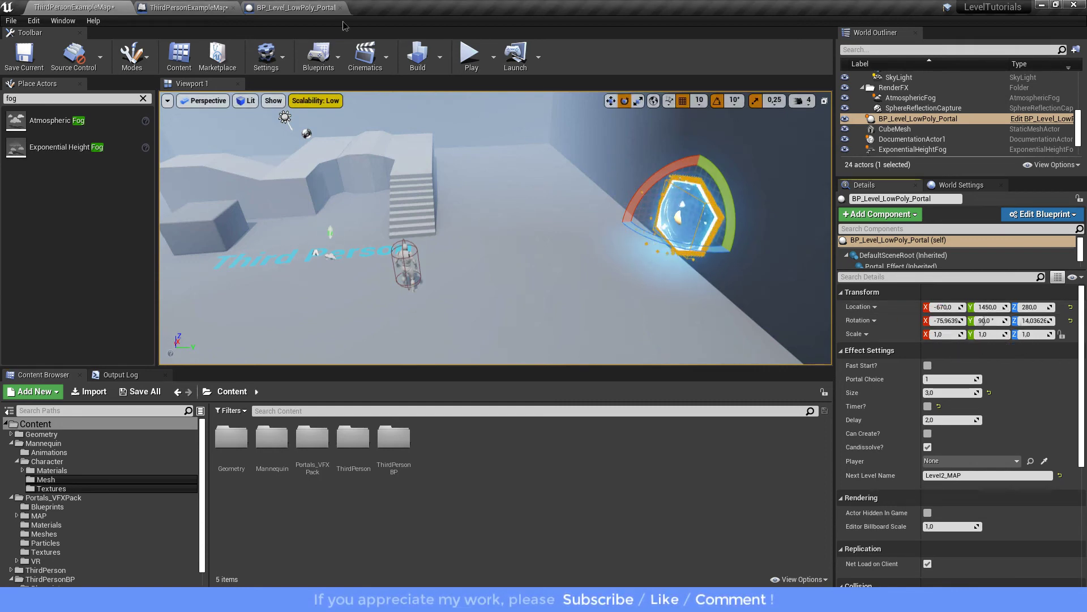
# Paste the location into the spawn node's Location, keeping Y 1450 and setting Z to 280
pyautogui.click(187, 7)
pyautogui.rightClick(609, 242)
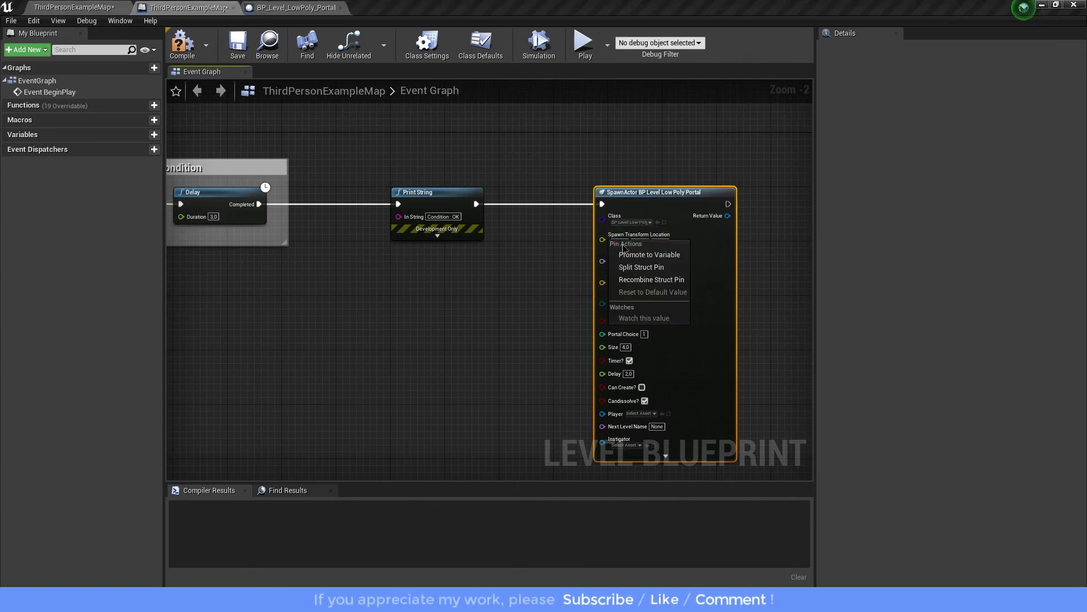
pyautogui.rightClick(616, 243)
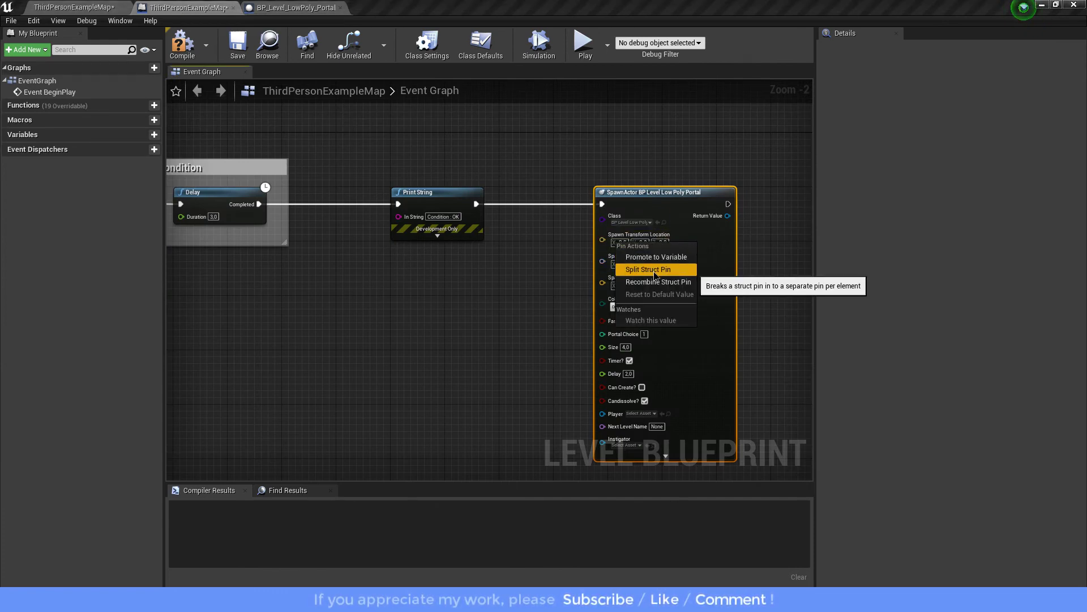
pyautogui.click(622, 243)
pyautogui.click(621, 244)
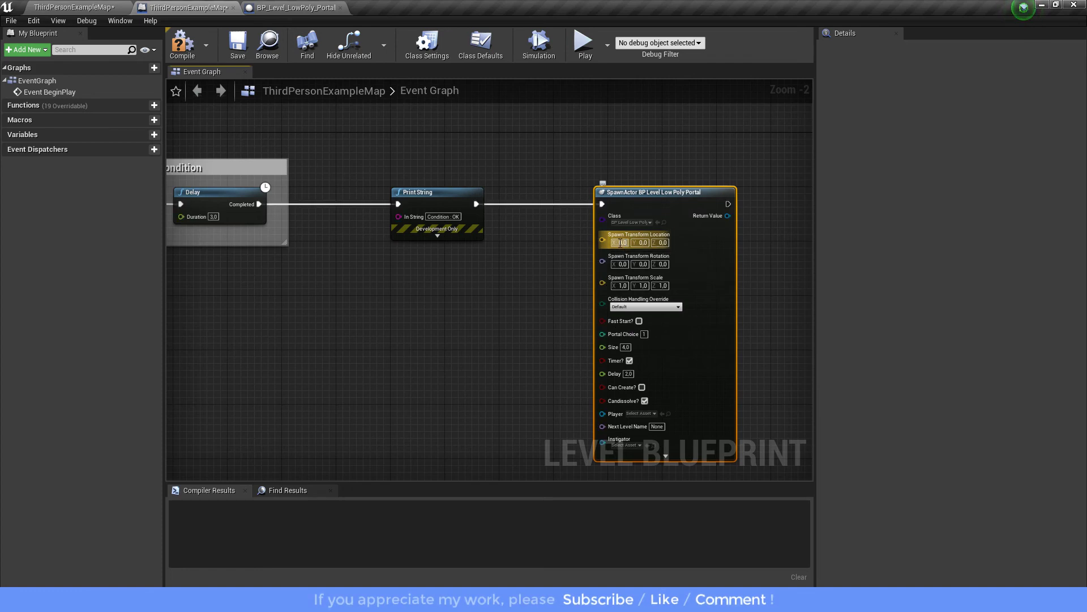
pyautogui.hotkey('ctrl', 'v')
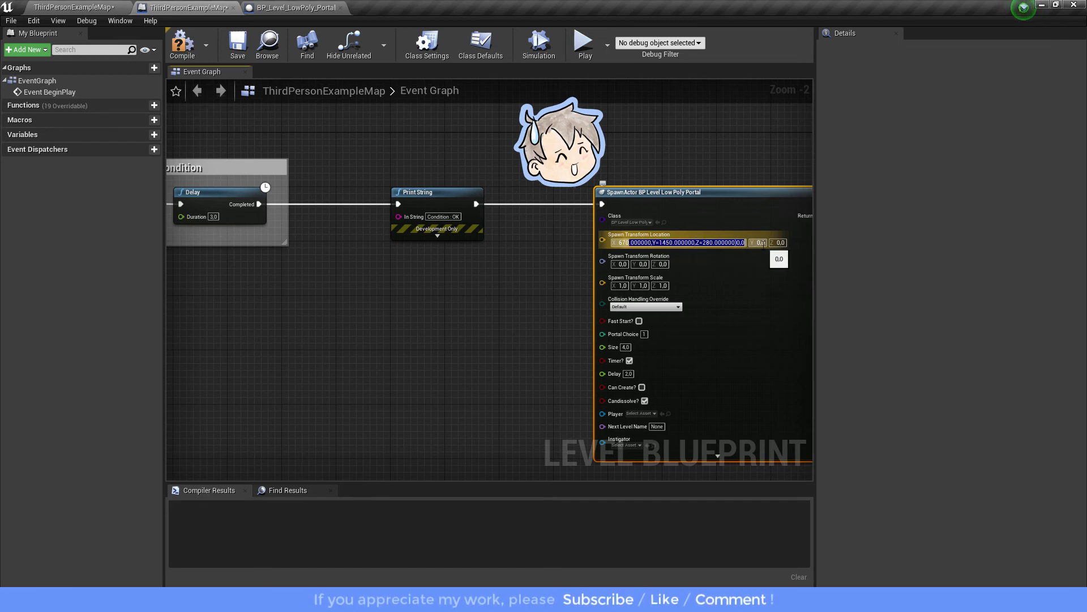
pyautogui.press('Return')
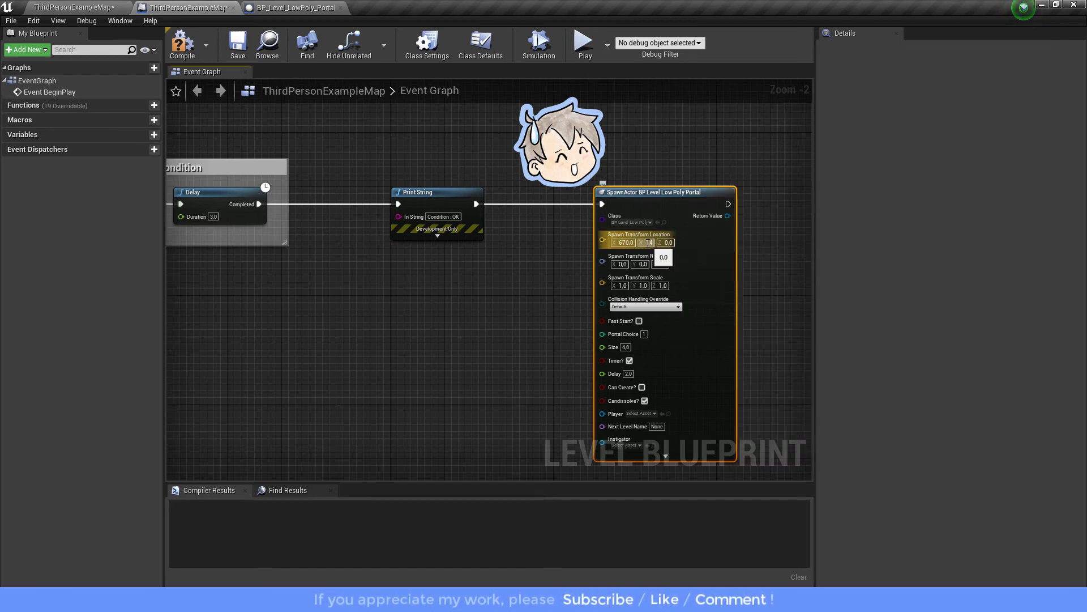
pyautogui.write('450')
pyautogui.write('1450')
pyautogui.press('Return')
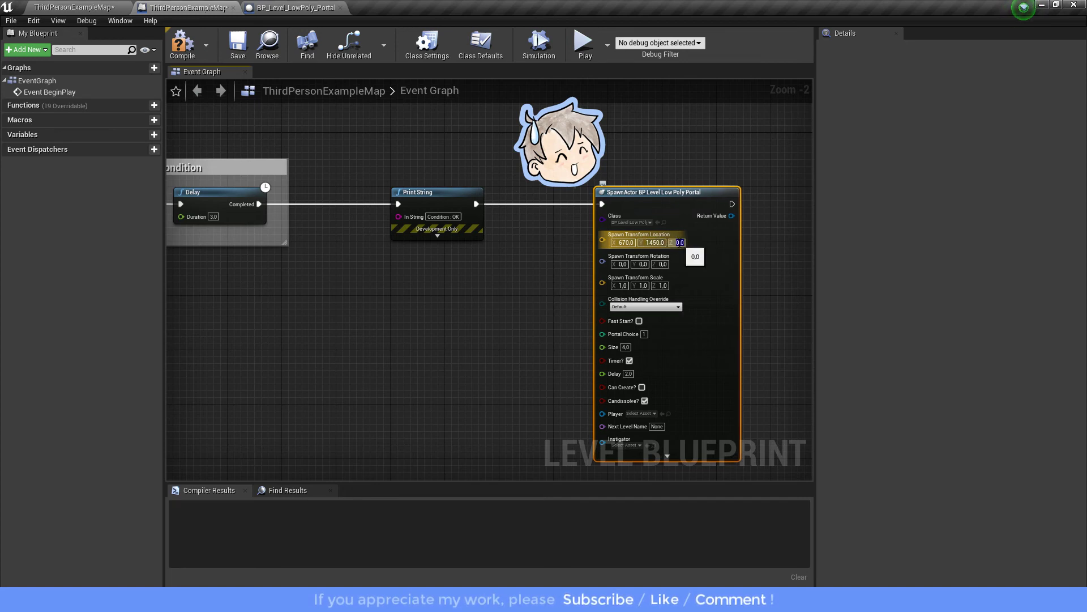
pyautogui.write('280')
pyautogui.press('Return')
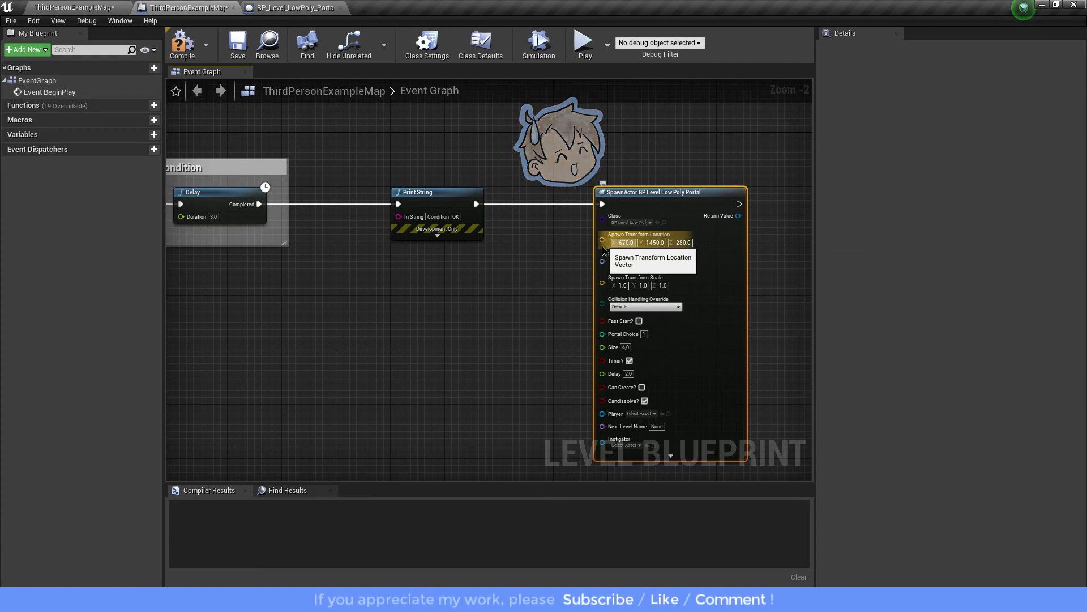
# Correct the spawn location X to -670 and return to the level editor
pyautogui.click(99, 7)
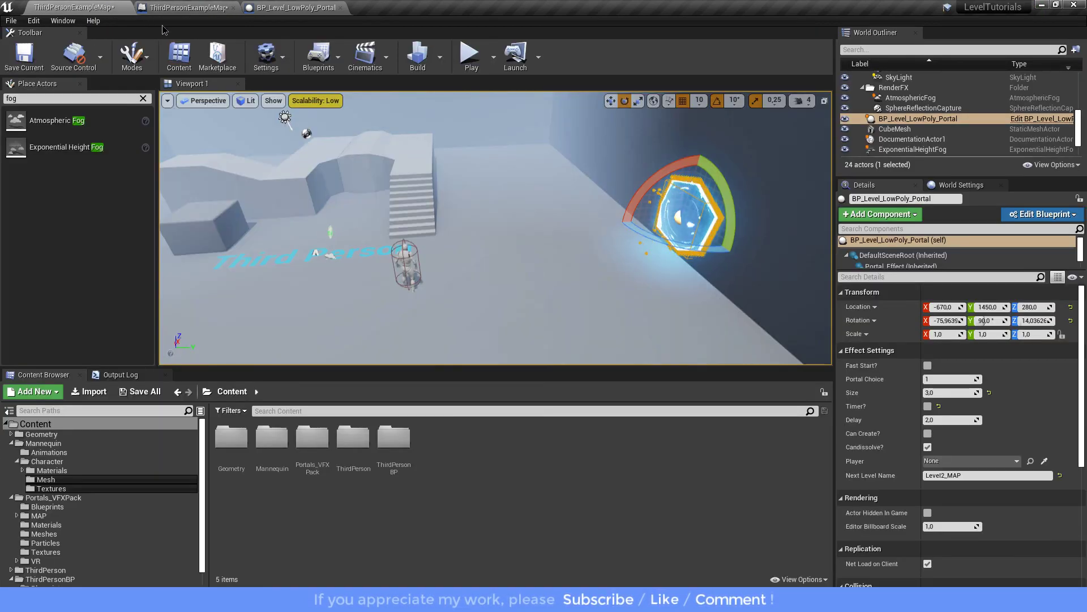
pyautogui.click(191, 8)
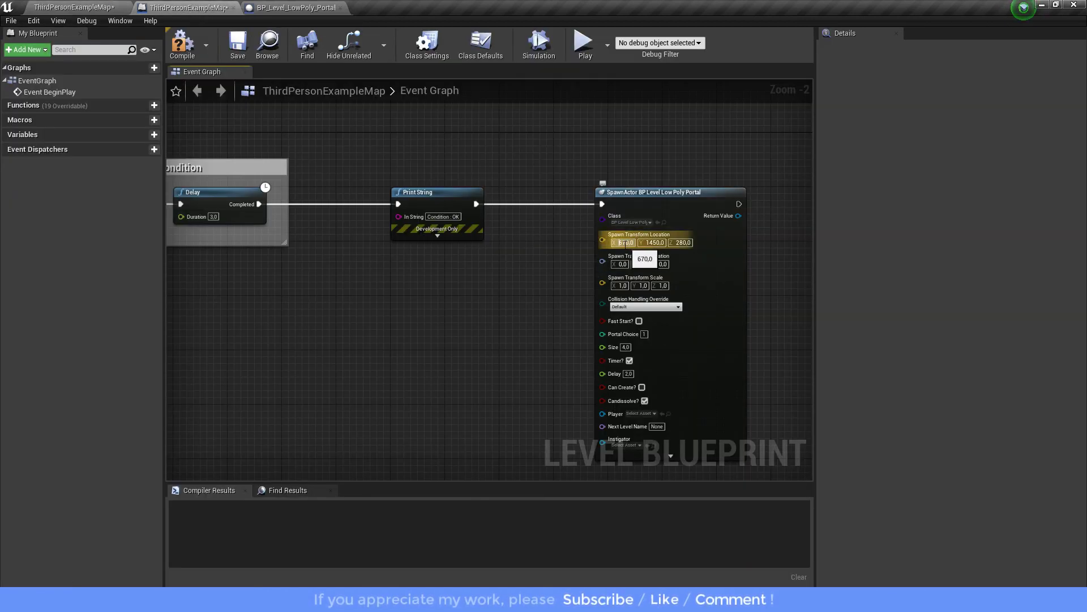
pyautogui.write('-')
pyautogui.press('Return')
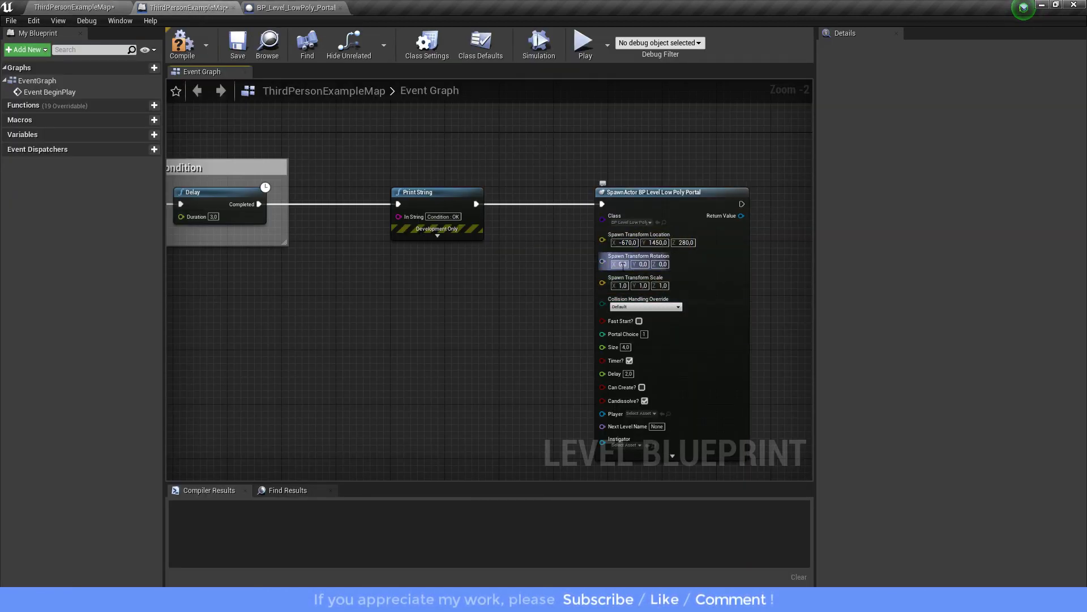
pyautogui.click(74, 7)
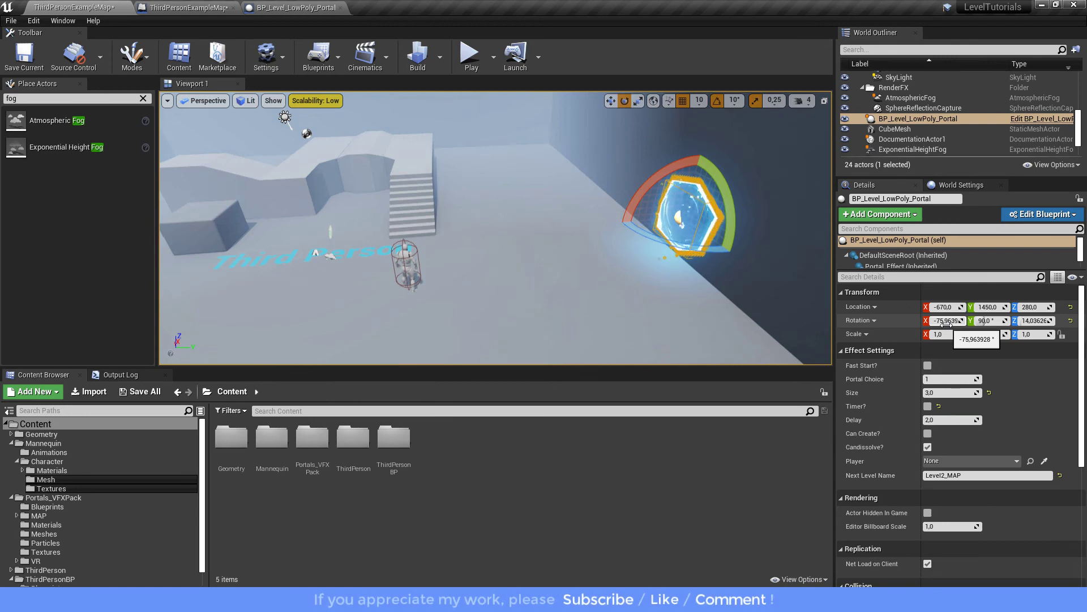
# Set the spawn rotation to -76, 90, 14
pyautogui.click(266, 10)
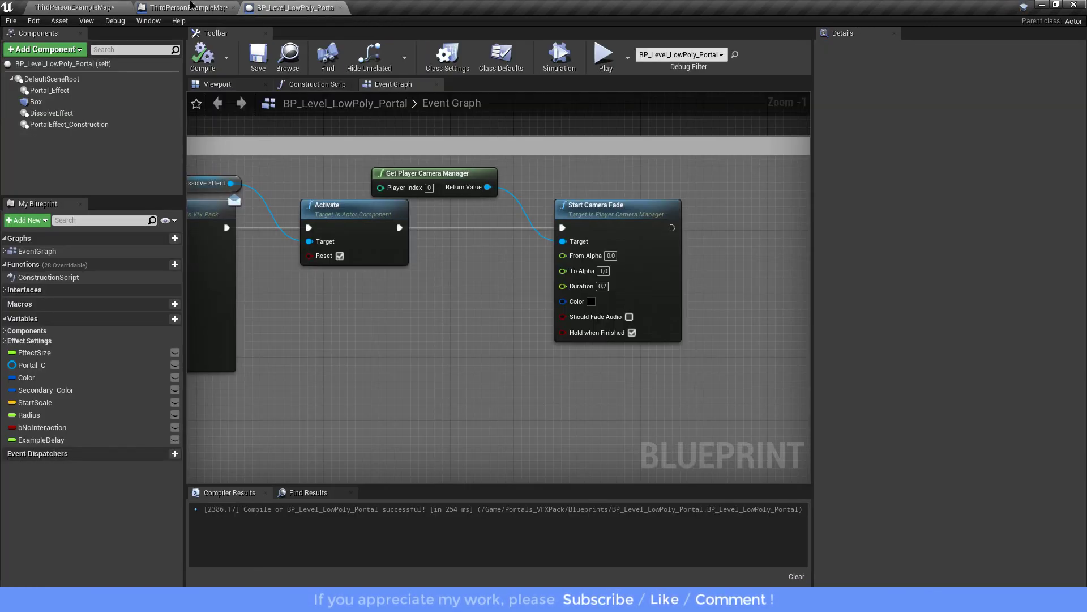
pyautogui.click(190, 7)
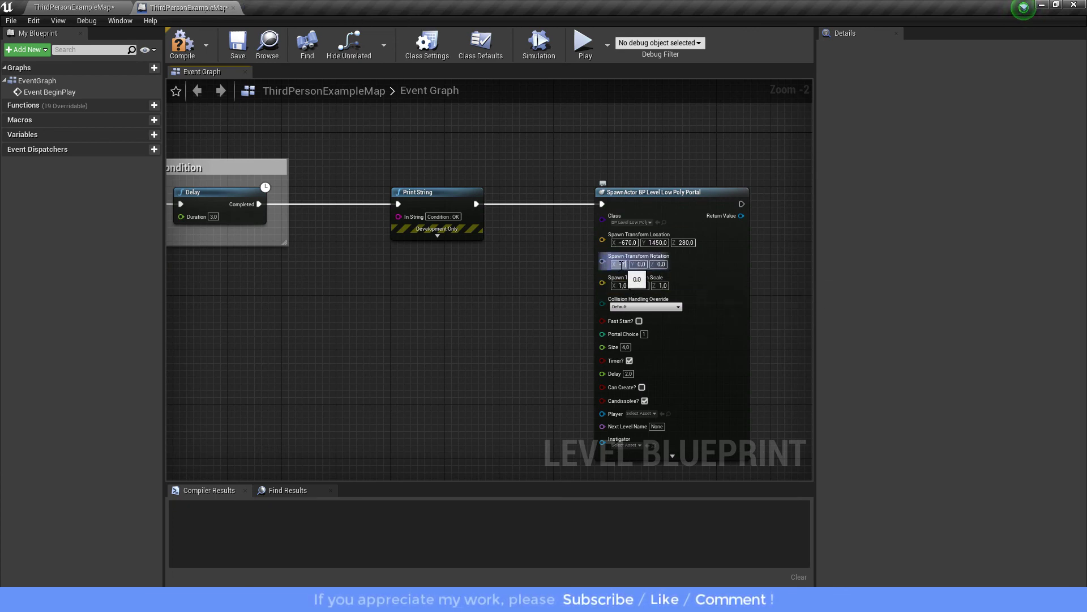
pyautogui.press('Return')
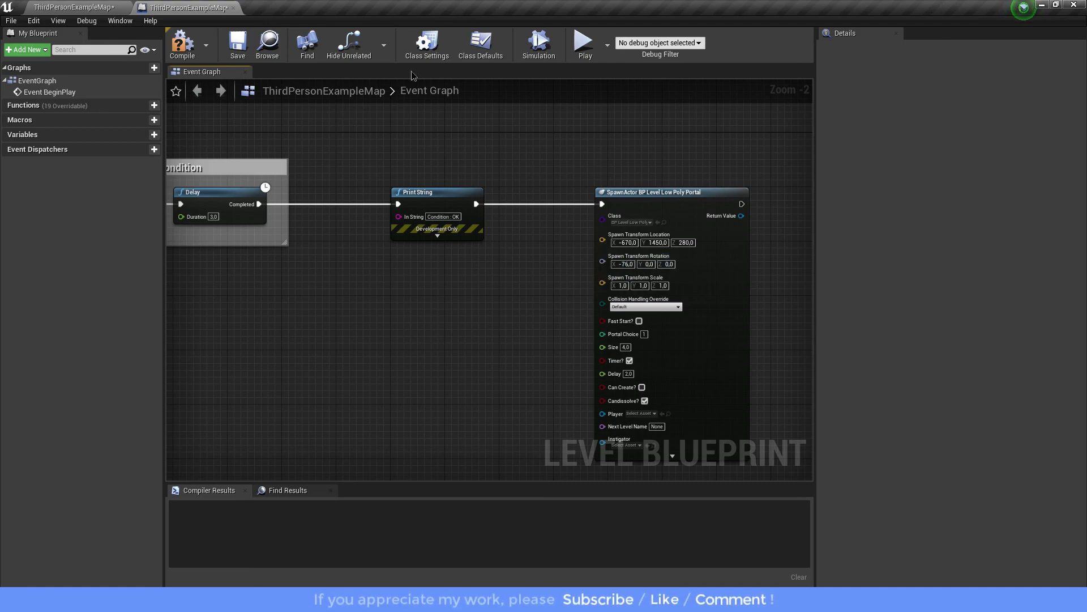
pyautogui.click(97, 5)
pyautogui.click(189, 7)
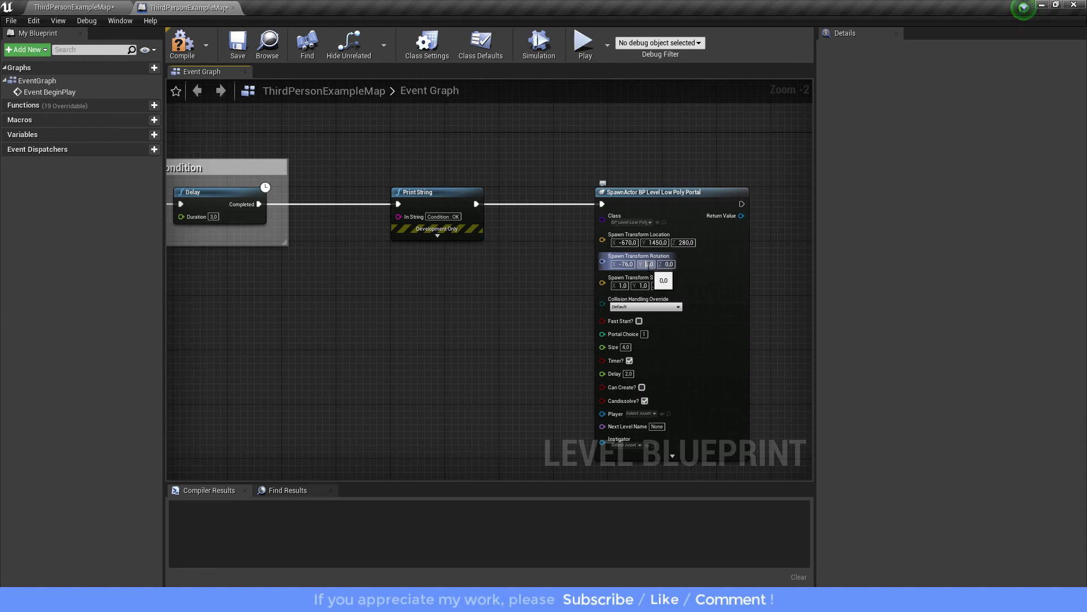
pyautogui.click(647, 264)
pyautogui.write('90')
pyautogui.click(672, 264)
pyautogui.write('14')
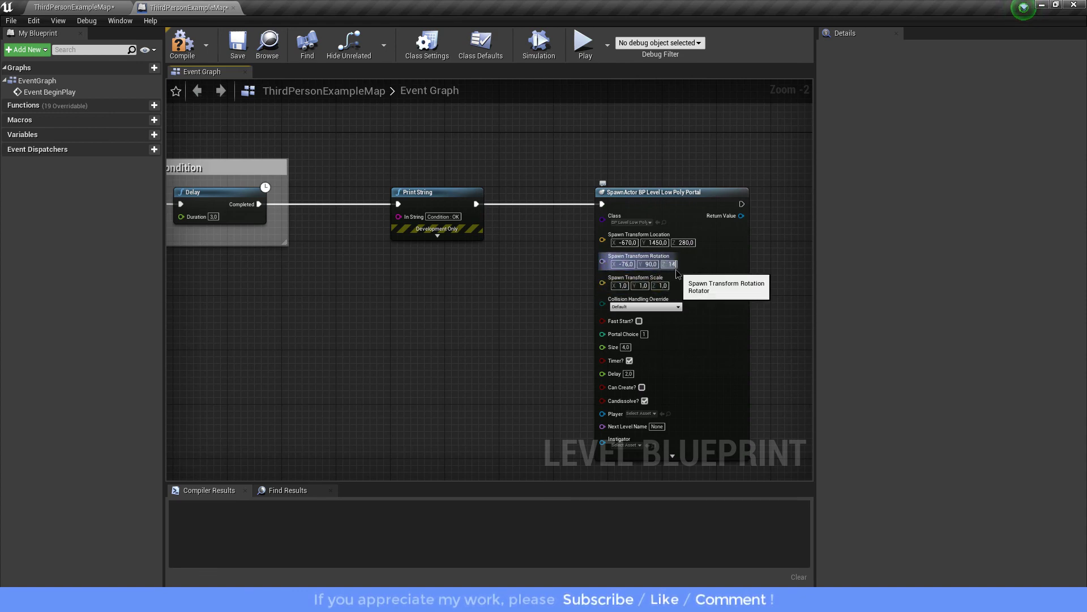
pyautogui.press('Return')
# Set Size to 3, turn off Timer?, set Next Level Name to Level2_MAP, and compile
pyautogui.moveTo(530, 332); pyautogui.dragTo(528, 250, button='right')
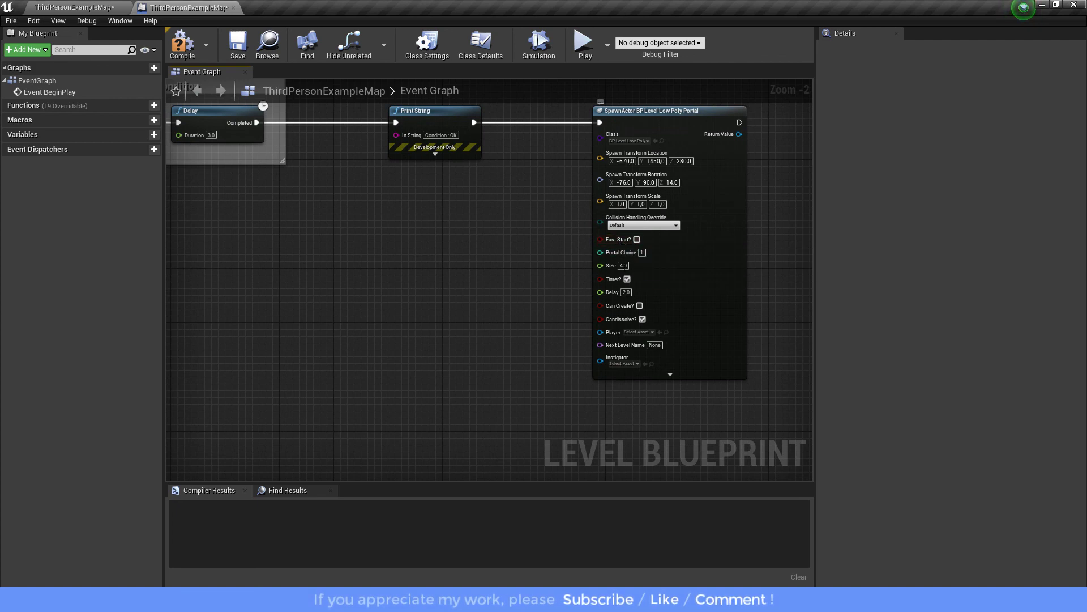
pyautogui.write('3')
pyautogui.press('Return')
pyautogui.click(627, 278)
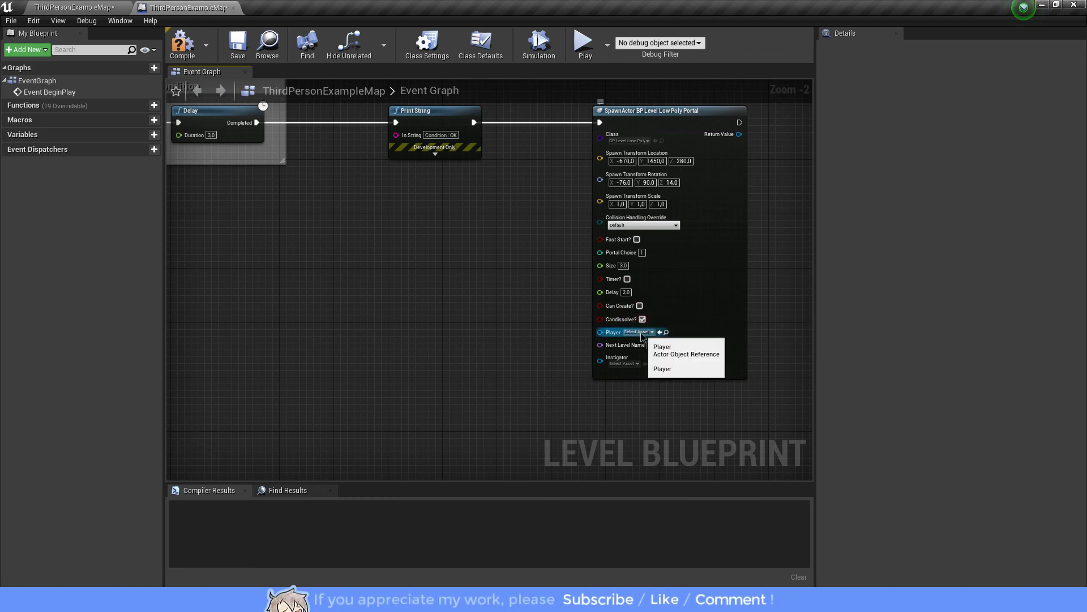
pyautogui.click(657, 344)
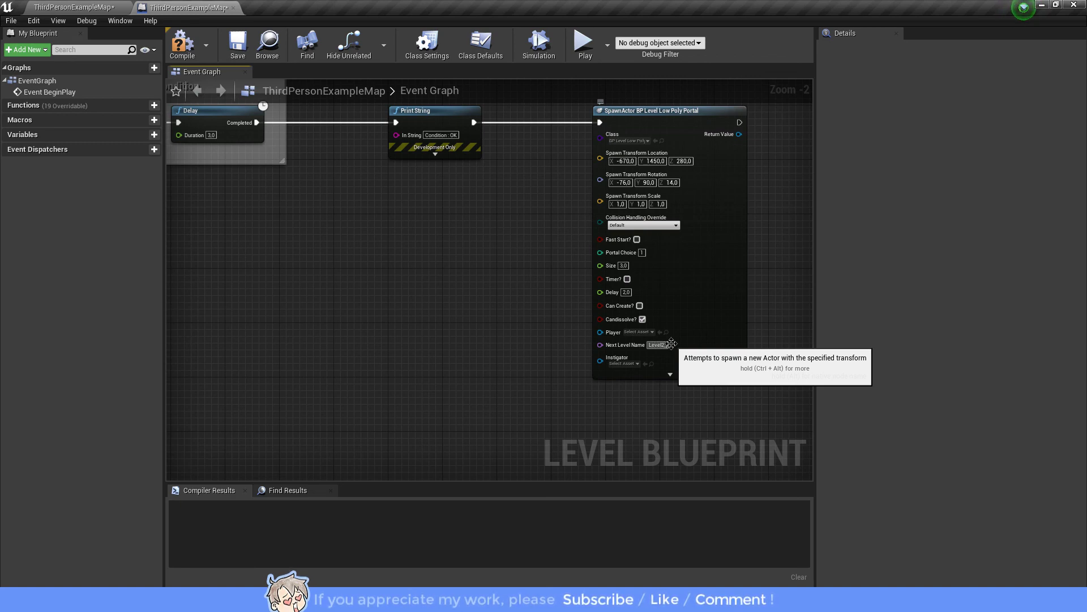
pyautogui.write('MAP')
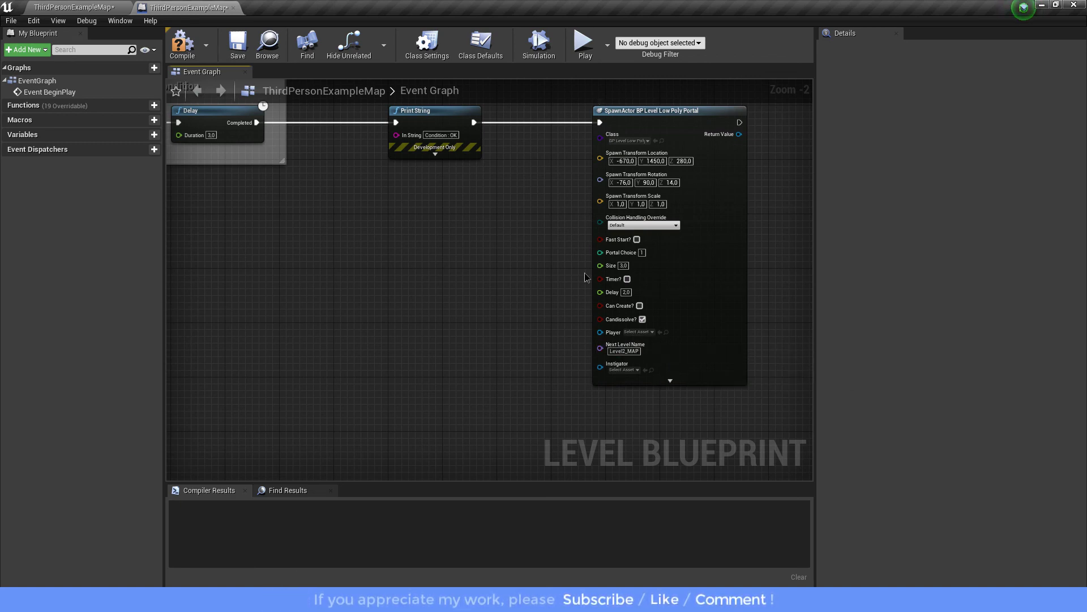
pyautogui.click(182, 45)
# Save, delete the hand-placed portal, and play-test by running into the spawned portal
pyautogui.click(237, 44)
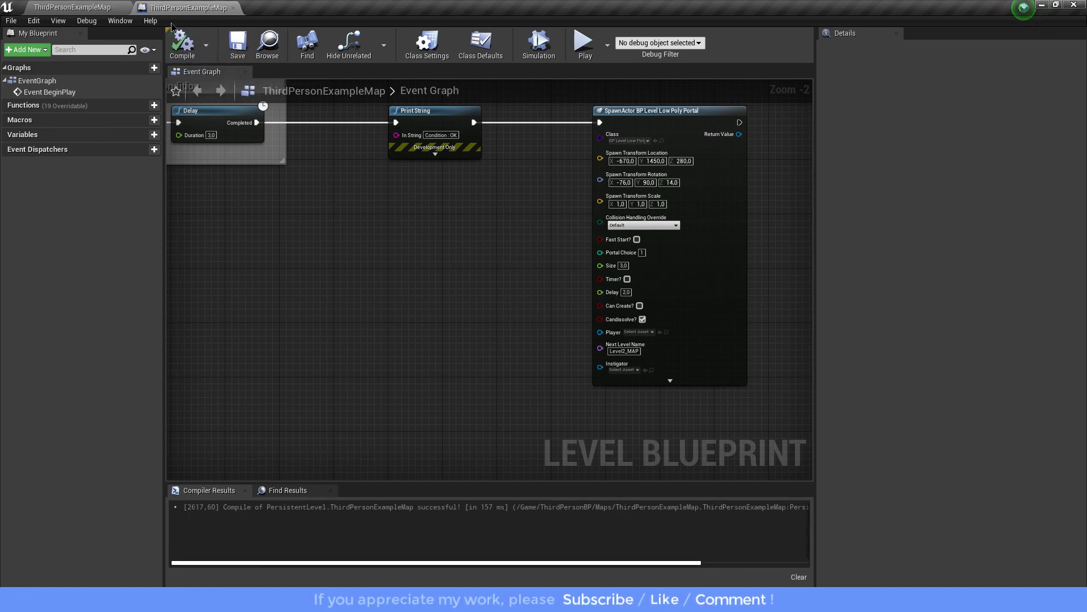
pyautogui.click(85, 6)
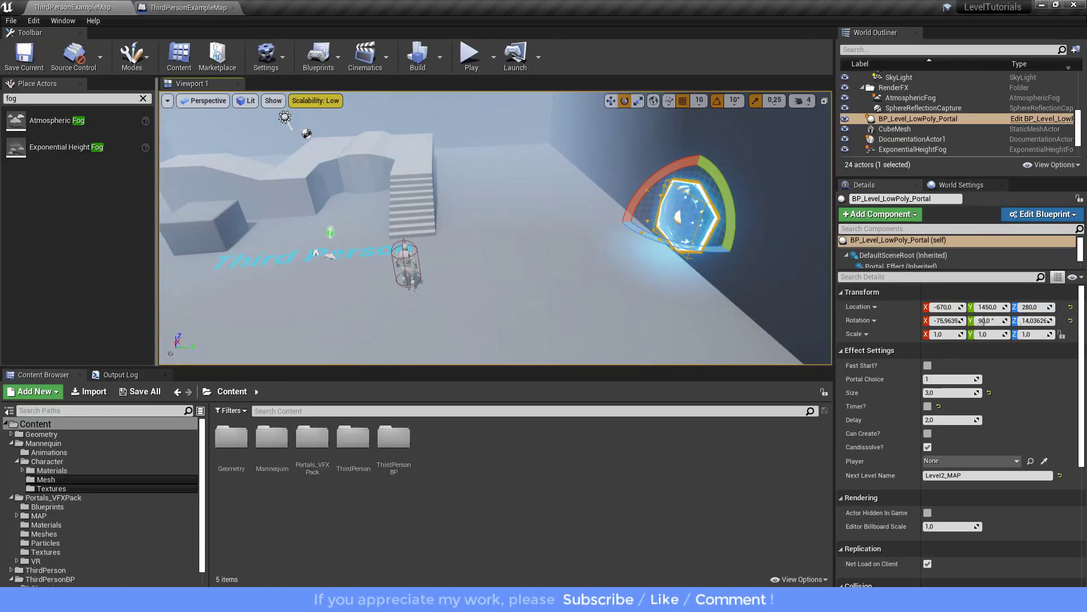
pyautogui.press('Delete')
pyautogui.click(470, 67)
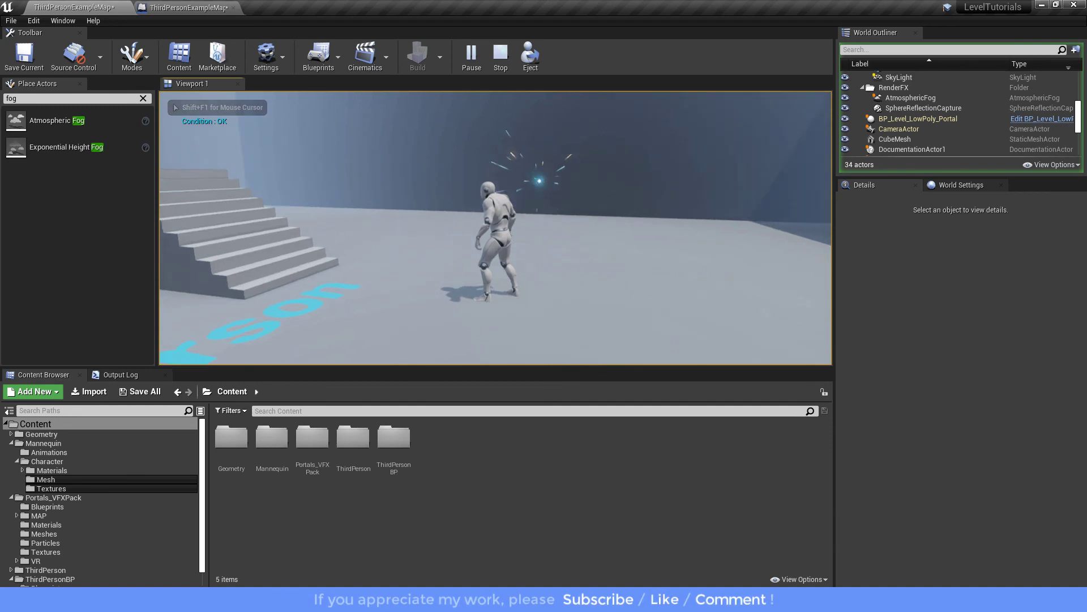
pyautogui.press('w')
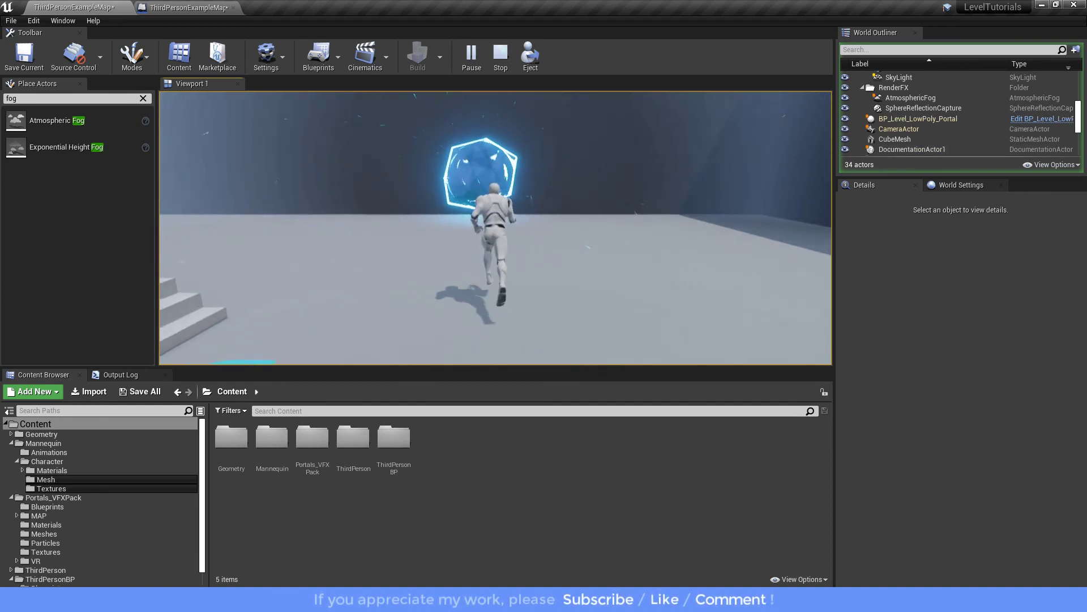